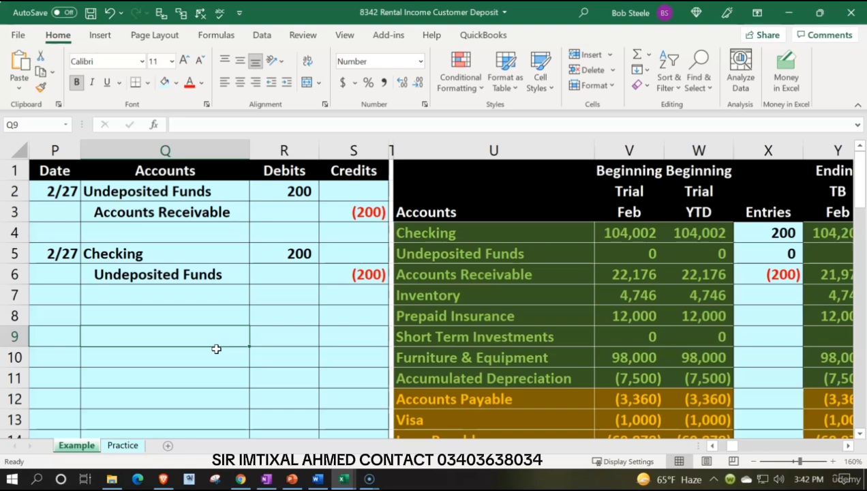
Step: Review the Unearned Revenue and Accounts Receivable lines in the Example sheet's trial balance
{"action": "scroll", "coordinate": [216, 349], "scroll_direction": "down", "scroll_amount": 3}
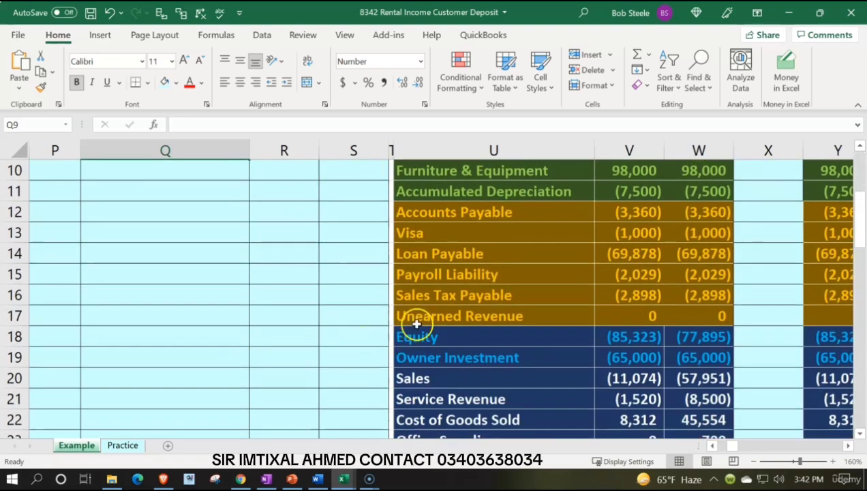
{"action": "left_click", "coordinate": [434, 316]}
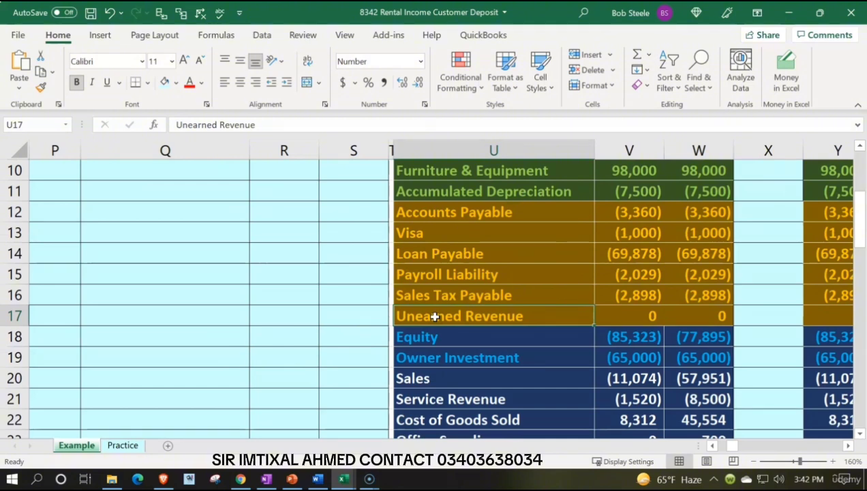
{"action": "scroll", "coordinate": [435, 316], "scroll_direction": "up", "scroll_amount": 3}
{"action": "left_click", "coordinate": [428, 280]}
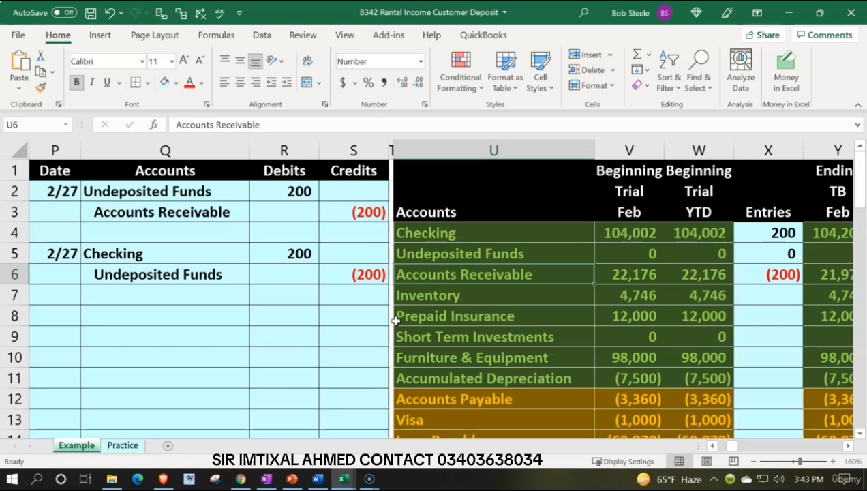
Step: On the Practice sheet, hide columns A through J containing the earlier journal entries
{"action": "left_click", "coordinate": [126, 450]}
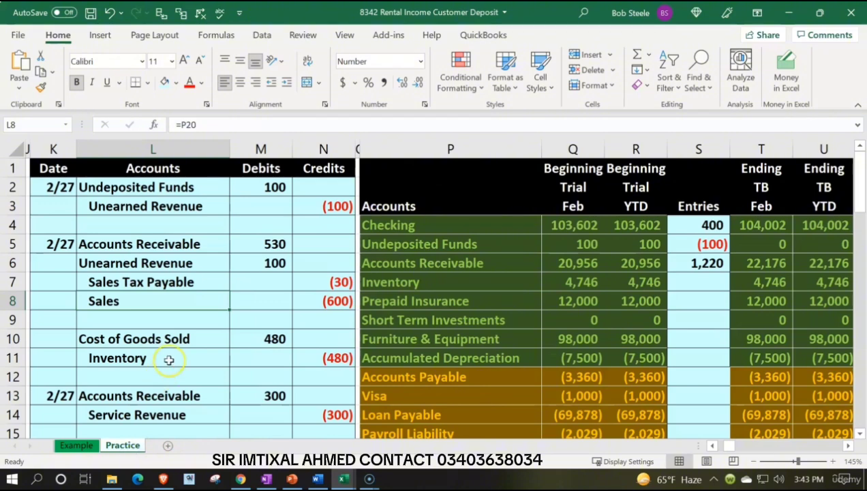
{"action": "scroll", "coordinate": [169, 359], "scroll_direction": "down", "scroll_amount": 2}
{"action": "scroll", "coordinate": [169, 360], "scroll_direction": "up", "scroll_amount": 2}
{"action": "left_click", "coordinate": [167, 209]}
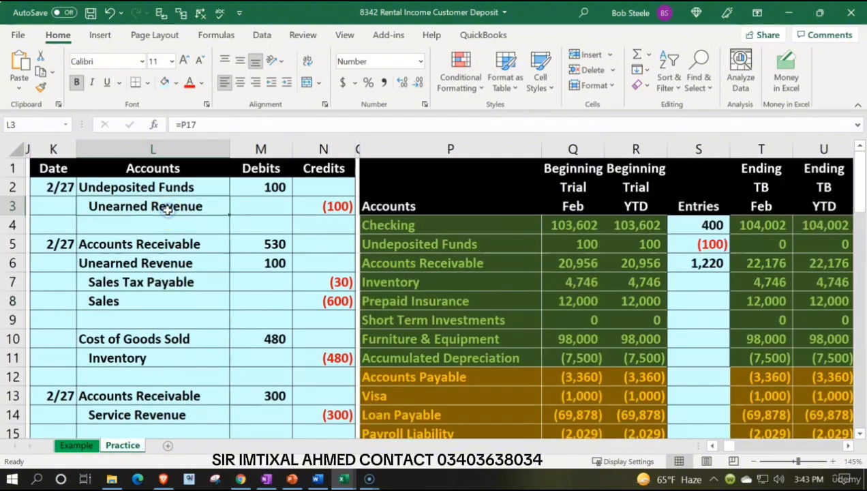
{"action": "key", "text": "Left"}
{"action": "key", "text": "Left"}
{"action": "key", "text": "Left"}
{"action": "key", "text": "Left"}
{"action": "key", "text": "Left"}
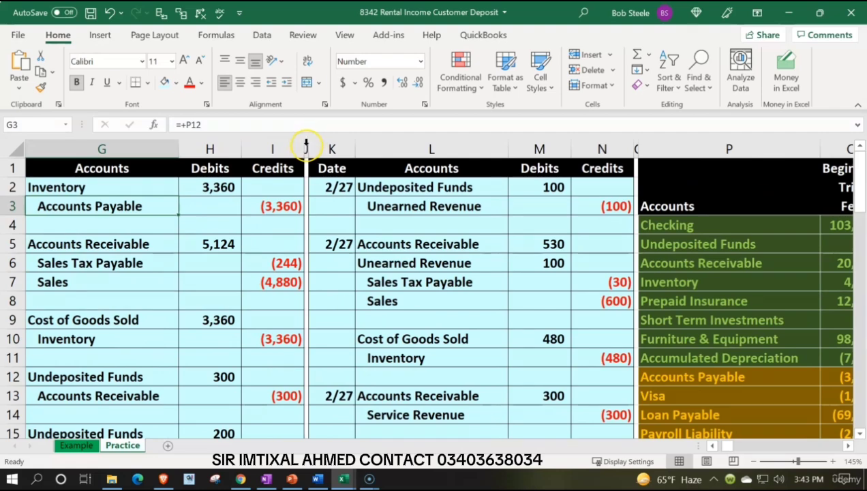
{"action": "left_click_drag", "start_coordinate": [306, 147], "coordinate": [21, 150]}
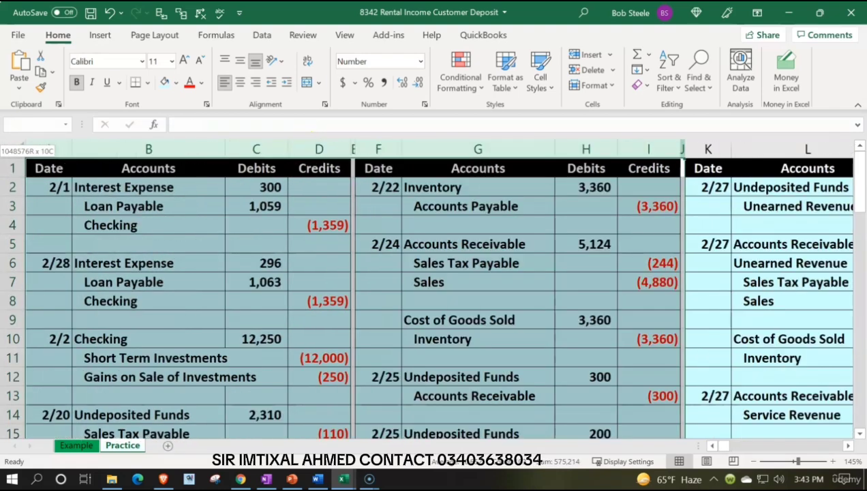
{"action": "right_click", "coordinate": [193, 242]}
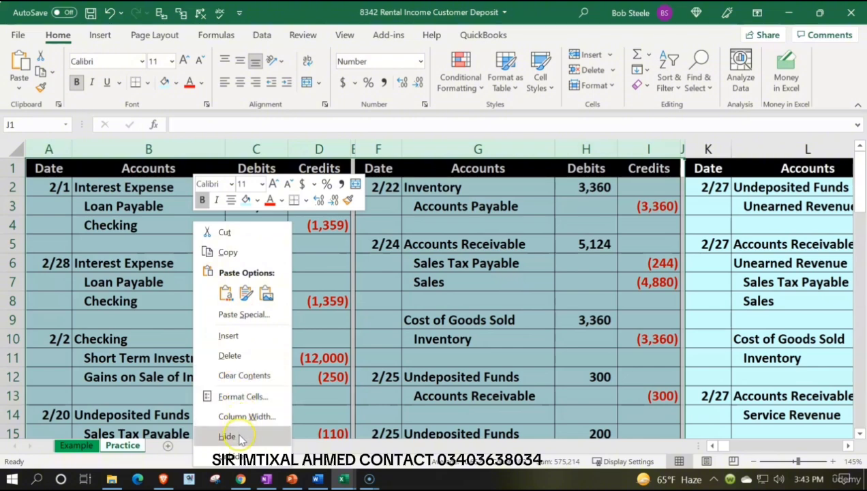
{"action": "left_click", "coordinate": [235, 436]}
Step: Copy the journal columns K through N and insert the copies before the narrow spacer column O
{"action": "scroll", "coordinate": [278, 317], "scroll_direction": "down", "scroll_amount": 7}
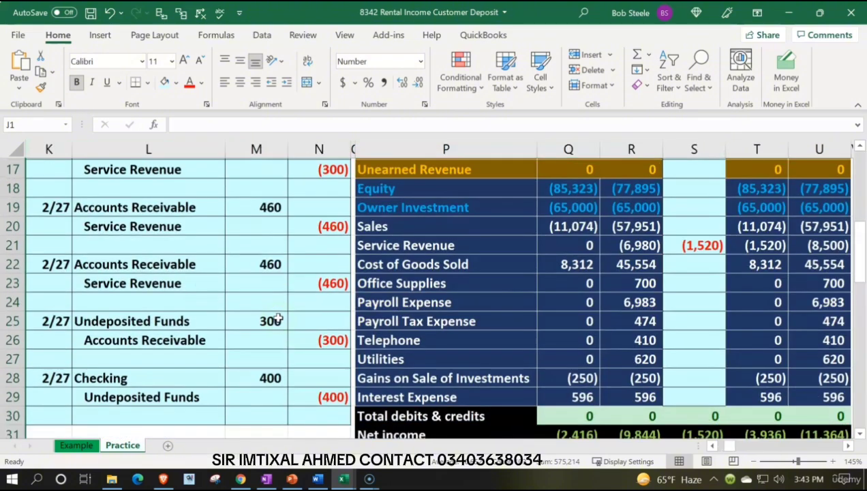
{"action": "scroll", "coordinate": [278, 318], "scroll_direction": "up", "scroll_amount": 9}
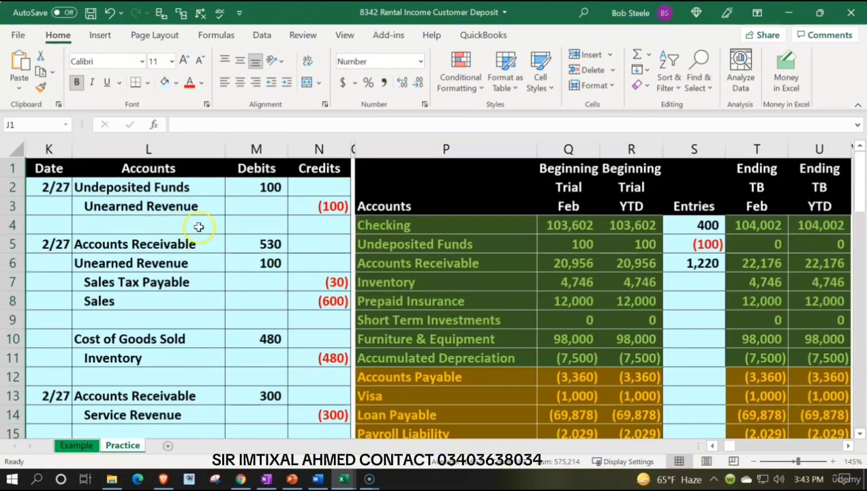
{"action": "left_click_drag", "start_coordinate": [41, 158], "coordinate": [291, 140]}
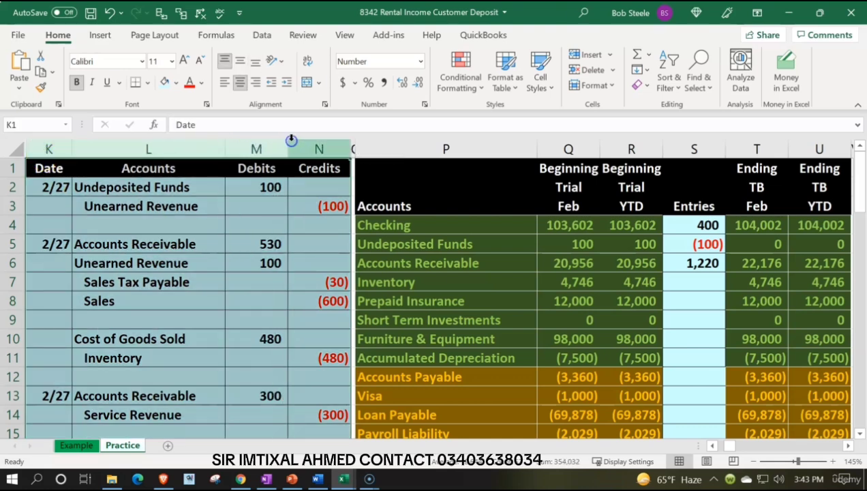
{"action": "key", "text": "ctrl+c"}
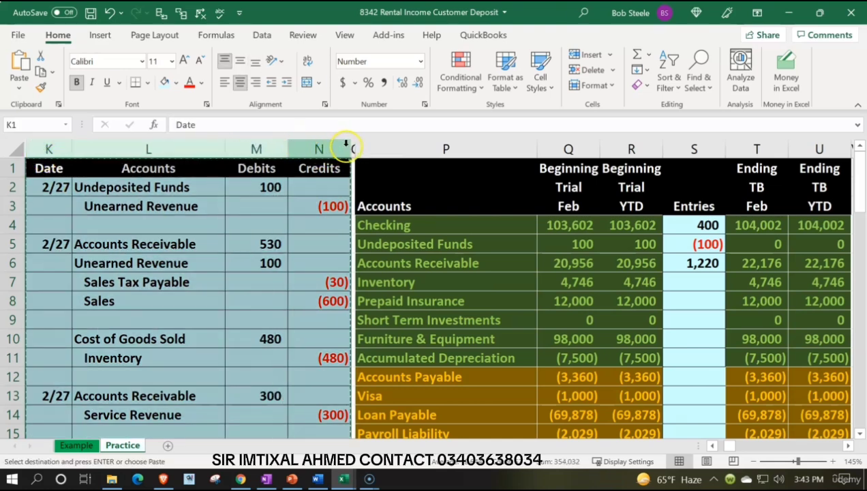
{"action": "left_click", "coordinate": [353, 144]}
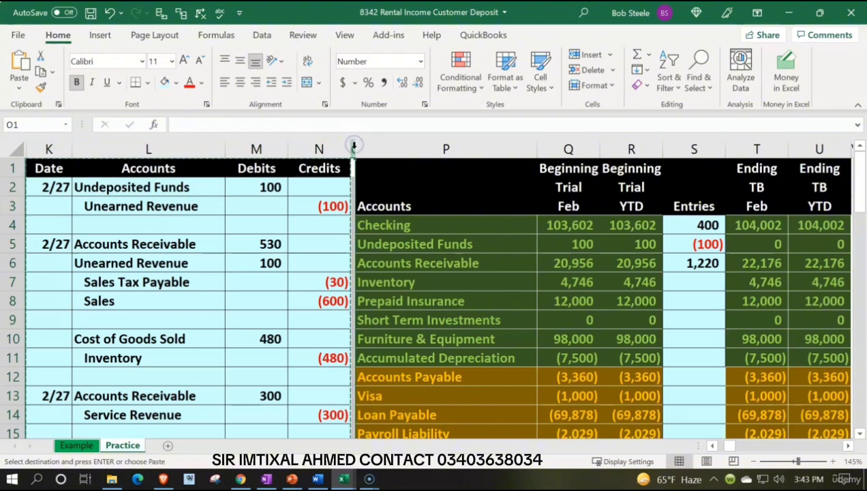
{"action": "right_click", "coordinate": [354, 148]}
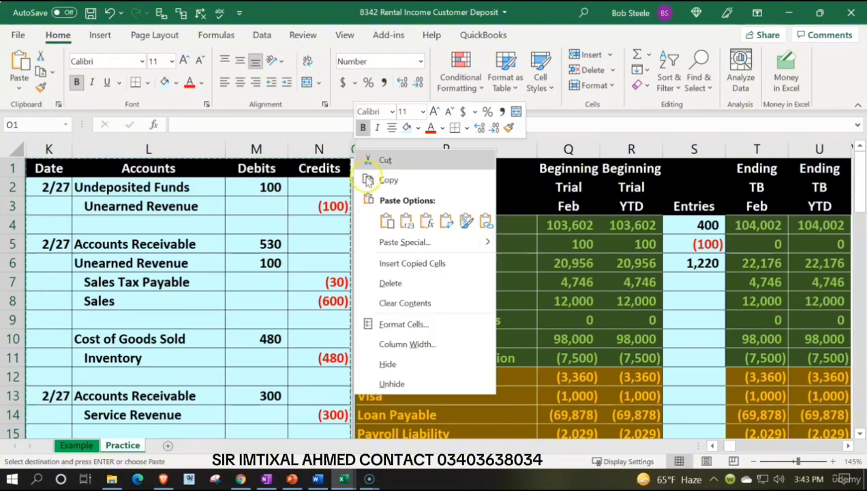
{"action": "left_click", "coordinate": [387, 262]}
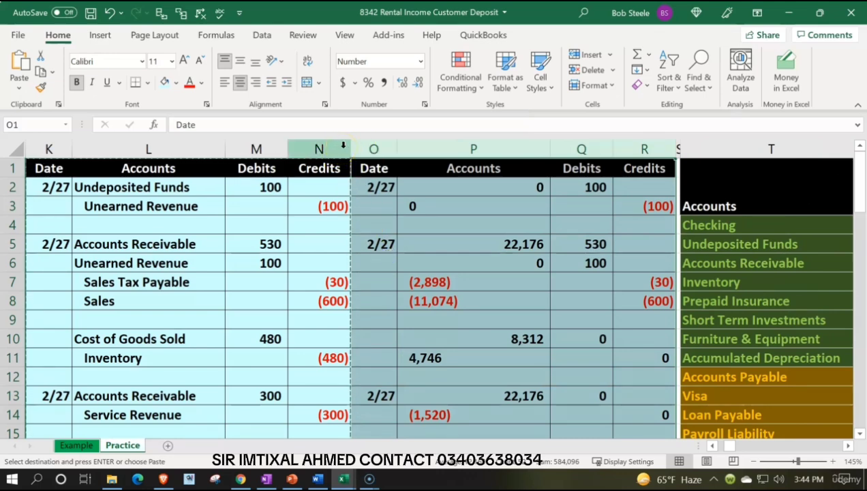
Step: Insert a copy of the narrow spacer column S before column O to separate the two journal blocks
{"action": "left_click", "coordinate": [678, 146]}
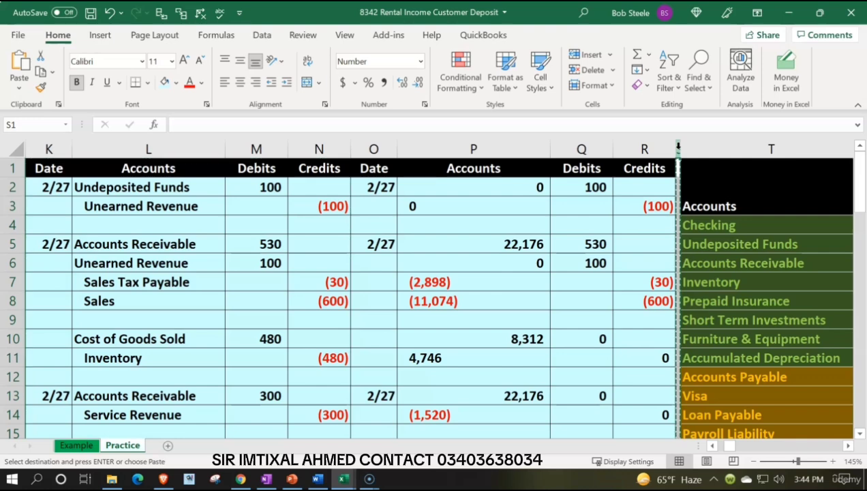
{"action": "left_click", "coordinate": [374, 149]}
{"action": "right_click", "coordinate": [374, 149]}
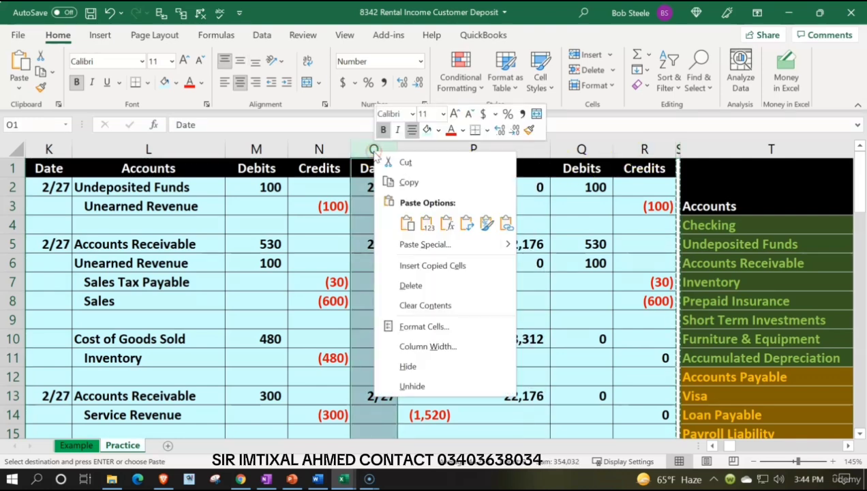
{"action": "left_click", "coordinate": [411, 267]}
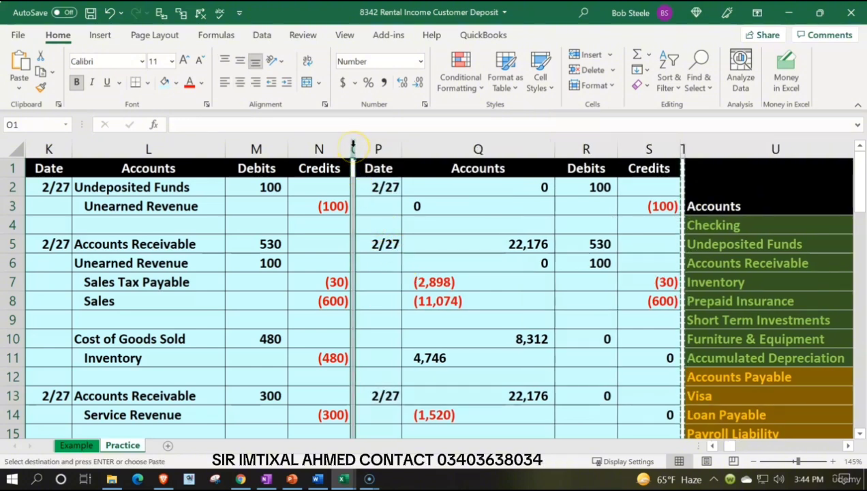
Step: Hide columns K through O, covering the old journal block and its spacer
{"action": "left_click_drag", "start_coordinate": [353, 145], "coordinate": [50, 151]}
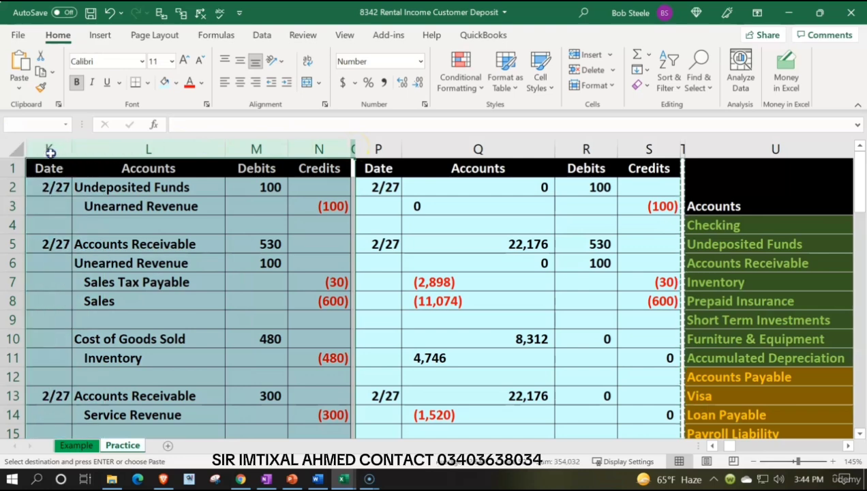
{"action": "right_click", "coordinate": [102, 249]}
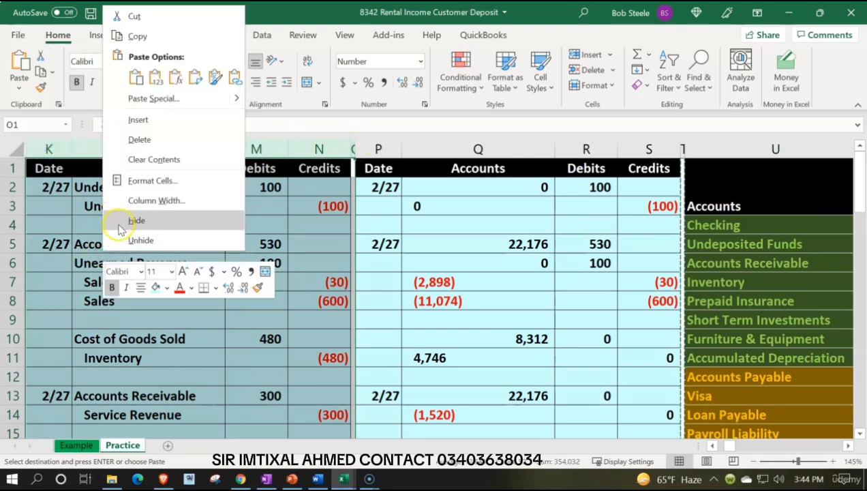
{"action": "left_click", "coordinate": [116, 220]}
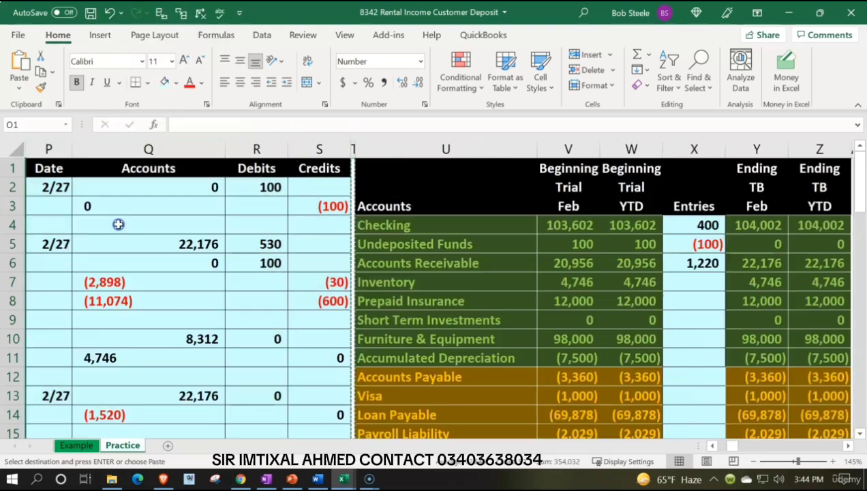
Step: Apply the formatting of P2:S2 to the rows of the new journal block and clear all their contents
{"action": "left_click", "coordinate": [58, 186]}
{"action": "left_click_drag", "start_coordinate": [91, 186], "coordinate": [297, 190]}
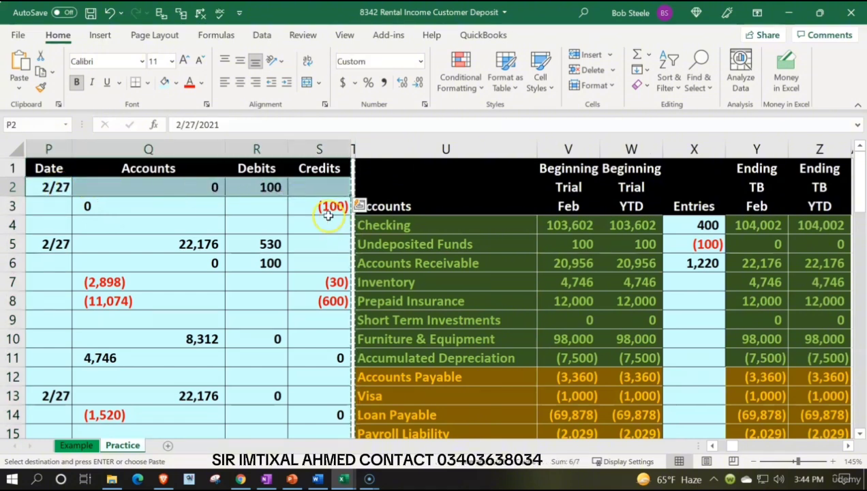
{"action": "left_click", "coordinate": [39, 87]}
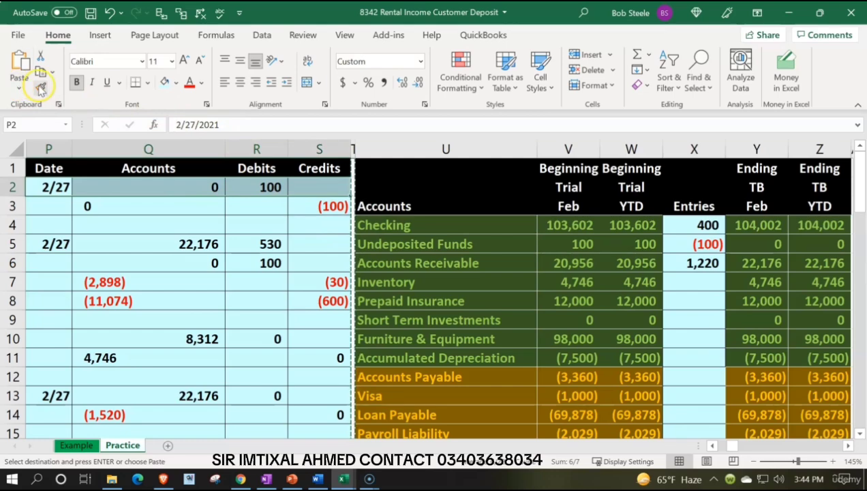
{"action": "mouse_move", "coordinate": [48, 192]}
{"action": "left_mouse_down"}
{"action": "mouse_move", "coordinate": [141, 238]}
{"action": "mouse_move", "coordinate": [238, 338]}
{"action": "mouse_move", "coordinate": [281, 444]}
{"action": "mouse_move", "coordinate": [286, 414]}
{"action": "mouse_move", "coordinate": [304, 442]}
{"action": "mouse_move", "coordinate": [305, 376]}
{"action": "left_mouse_up"}
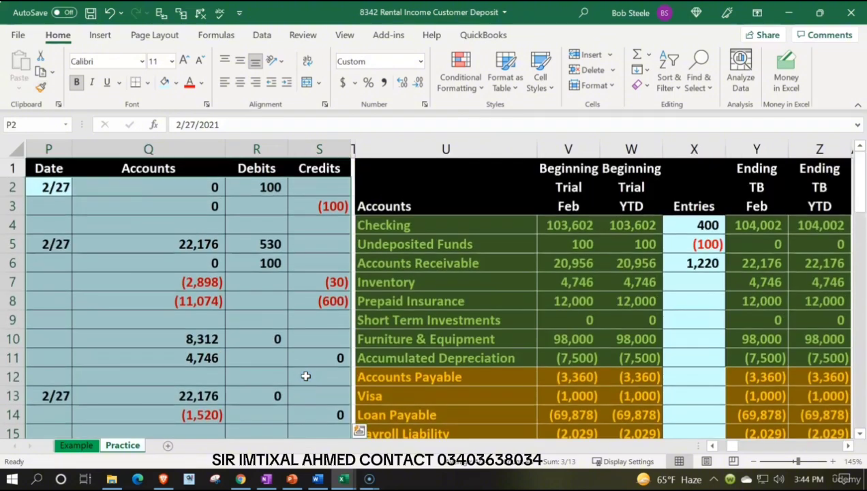
{"action": "key", "text": "Delete"}
{"action": "left_click", "coordinate": [257, 256]}
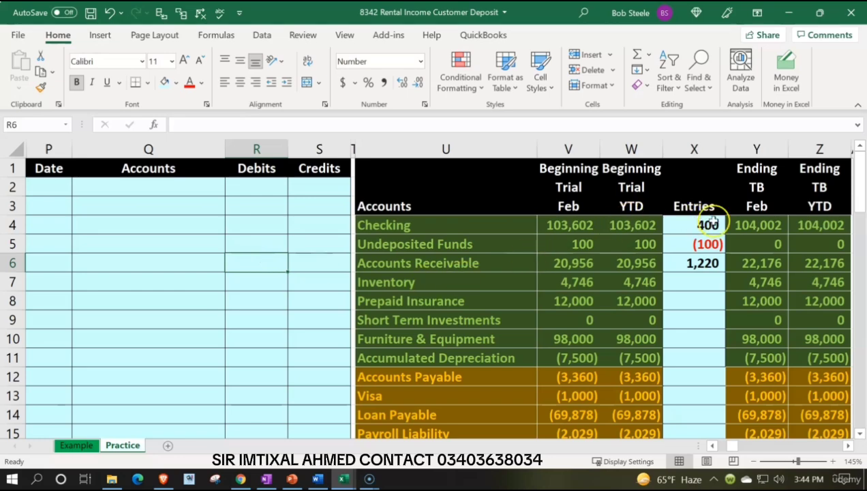
Step: Copy the ending balances Y4:Z29 as values over the beginning balances starting at V4, and clear the amounts in the Entries column
{"action": "left_click_drag", "start_coordinate": [756, 225], "coordinate": [795, 379]}
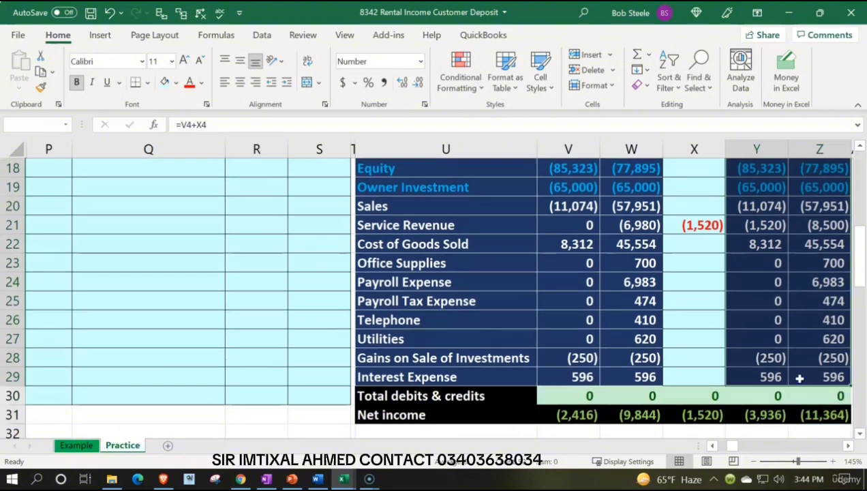
{"action": "key", "text": "ctrl+c"}
{"action": "scroll", "coordinate": [725, 282], "scroll_direction": "up", "scroll_amount": 6}
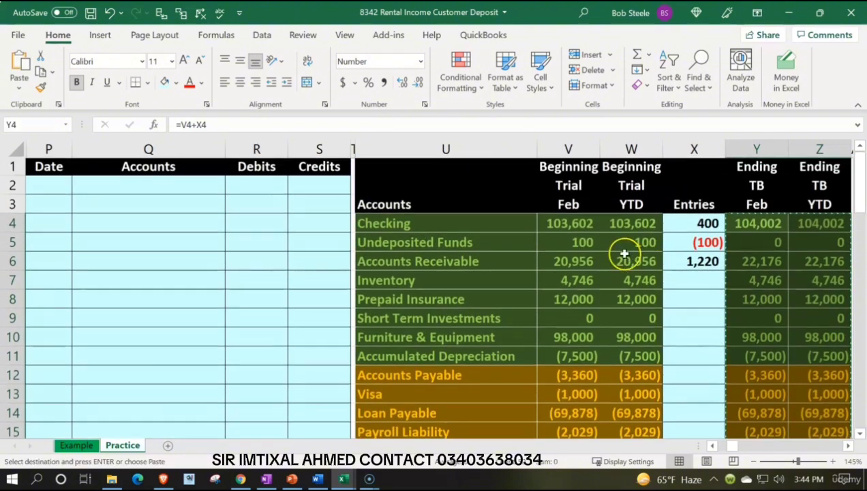
{"action": "left_click", "coordinate": [576, 224]}
{"action": "right_click", "coordinate": [575, 225]}
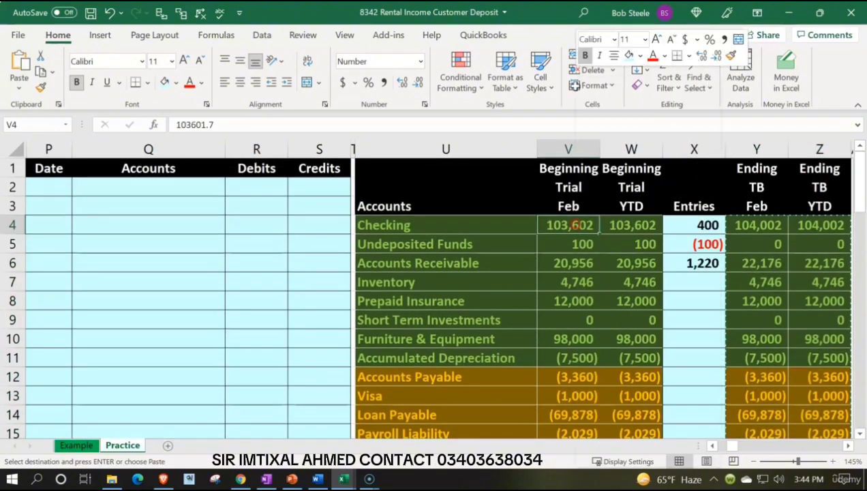
{"action": "right_click", "coordinate": [576, 224]}
{"action": "right_click", "coordinate": [556, 224]}
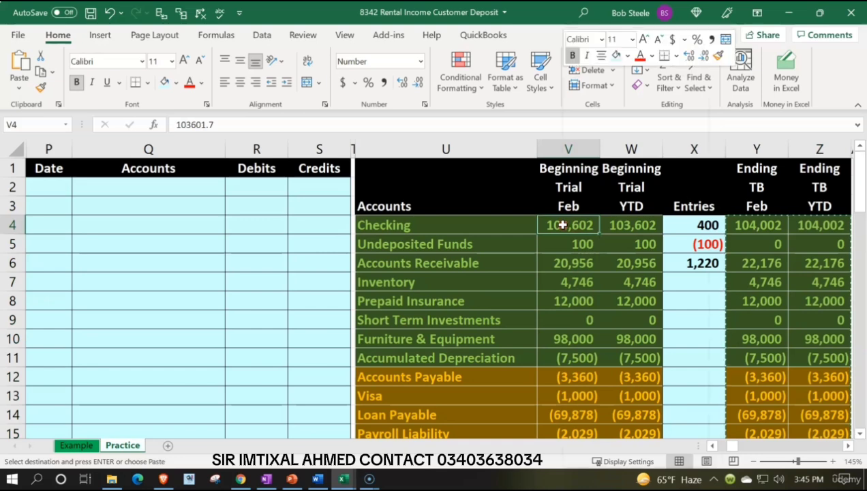
{"action": "right_click", "coordinate": [564, 229]}
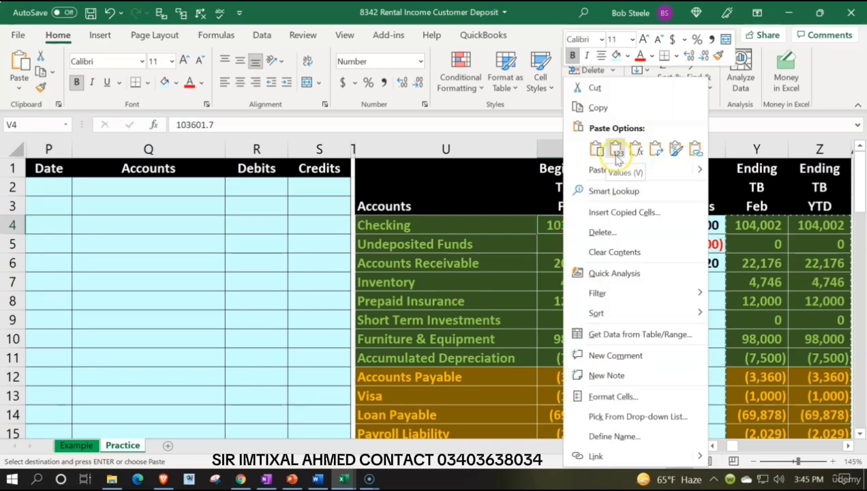
{"action": "key", "text": "Escape"}
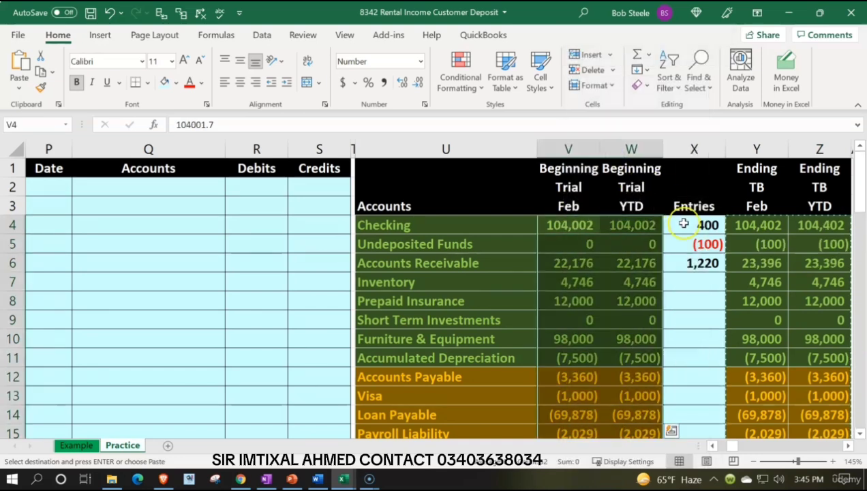
{"action": "left_click_drag", "start_coordinate": [681, 223], "coordinate": [708, 365]}
{"action": "key", "text": "Delete"}
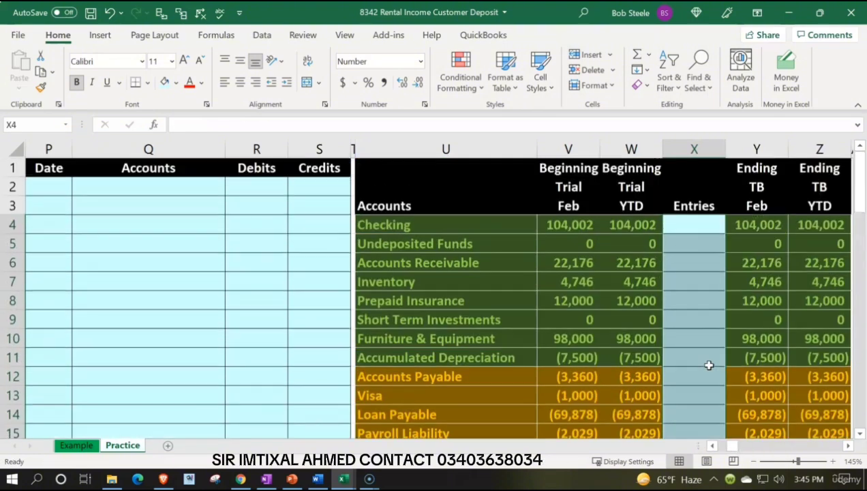
Step: Enter the date 2/27 in P2 as the first journal entry's date
{"action": "left_click", "coordinate": [58, 187]}
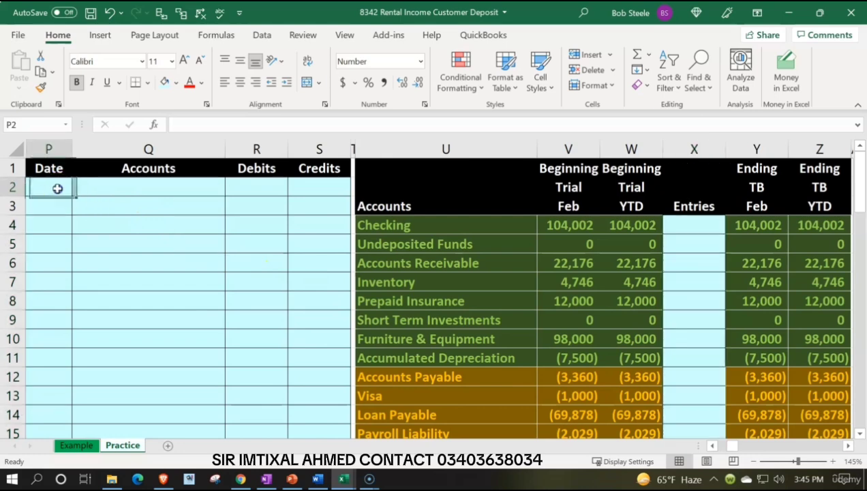
{"action": "type", "text": "2/27"}
{"action": "key", "text": "Return"}
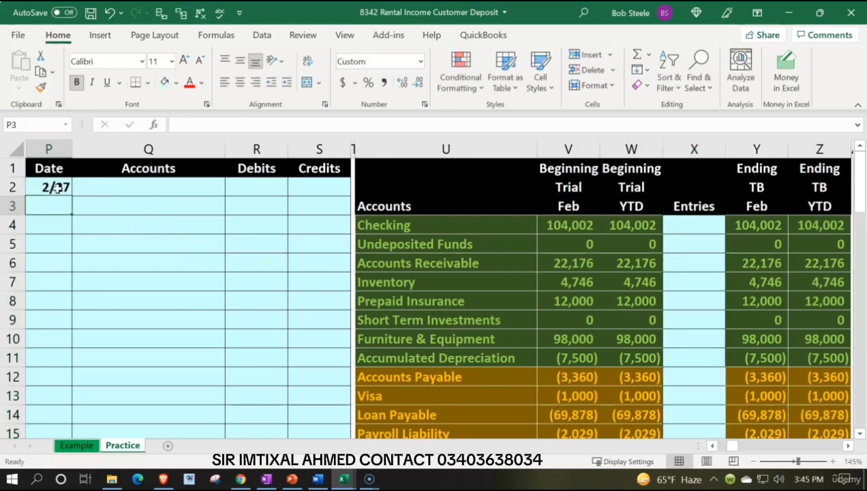
{"action": "key", "text": "Return"}
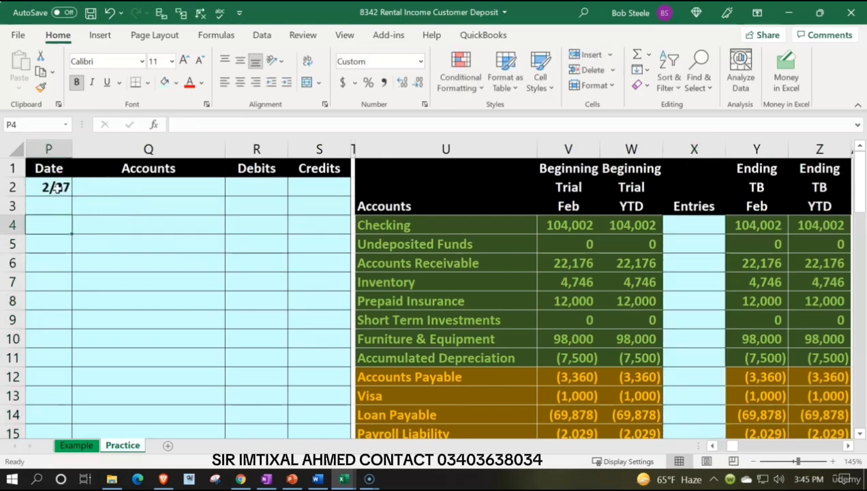
Step: Link the first journal account in Q2 to the Undeposited Funds name in the trial balance at U5
{"action": "key", "text": "Right"}
{"action": "key", "text": "Up"}
{"action": "key", "text": "Up"}
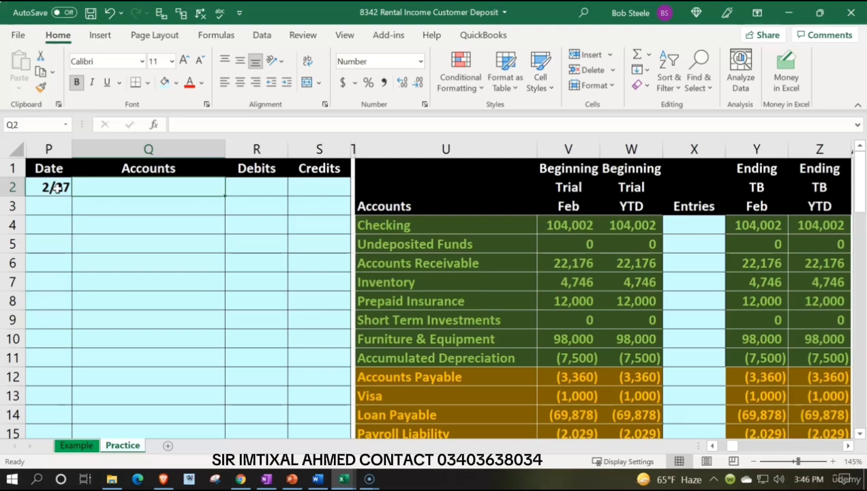
{"action": "type", "text": "="}
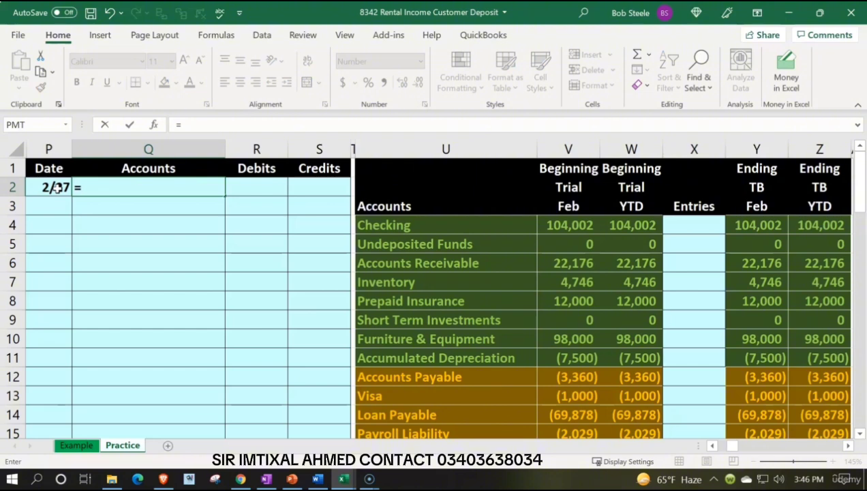
{"action": "key", "text": "Down"}
{"action": "key", "text": "Down"}
{"action": "key", "text": "Down"}
{"action": "key", "text": "Right"}
{"action": "key", "text": "Right"}
Step: Enter 200 as the Undeposited Funds debit in R2
{"action": "key", "text": "Right"}
{"action": "key", "text": "Right"}
{"action": "key", "text": "Return"}
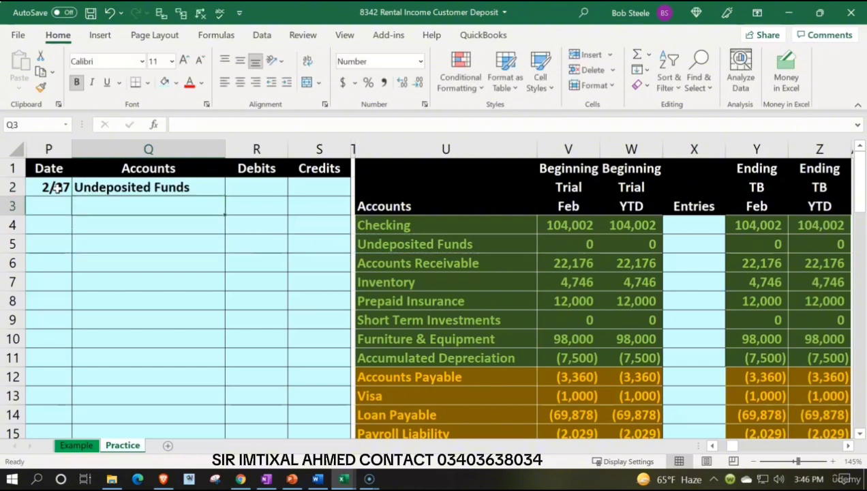
{"action": "key", "text": "Up"}
{"action": "key", "text": "Right"}
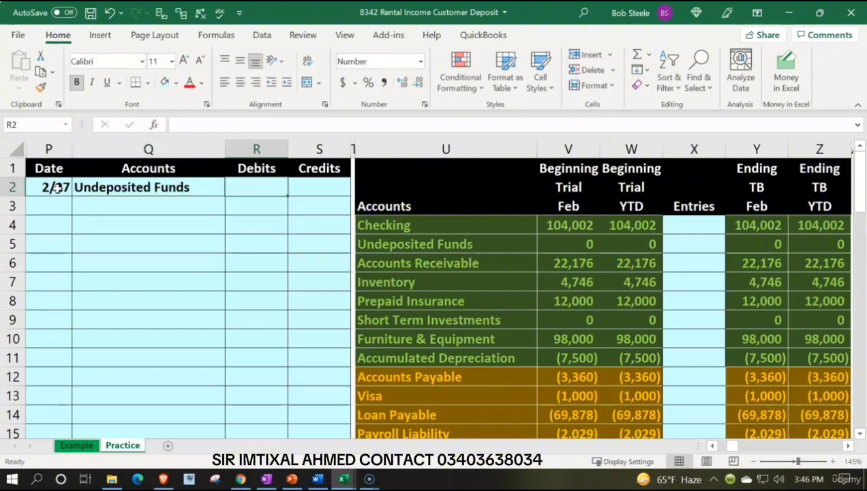
{"action": "type", "text": "200"}
{"action": "key", "text": "Return"}
Step: Link Q3 to the Accounts Receivable name in U6 and indent it as the credited account
{"action": "key", "text": "Left"}
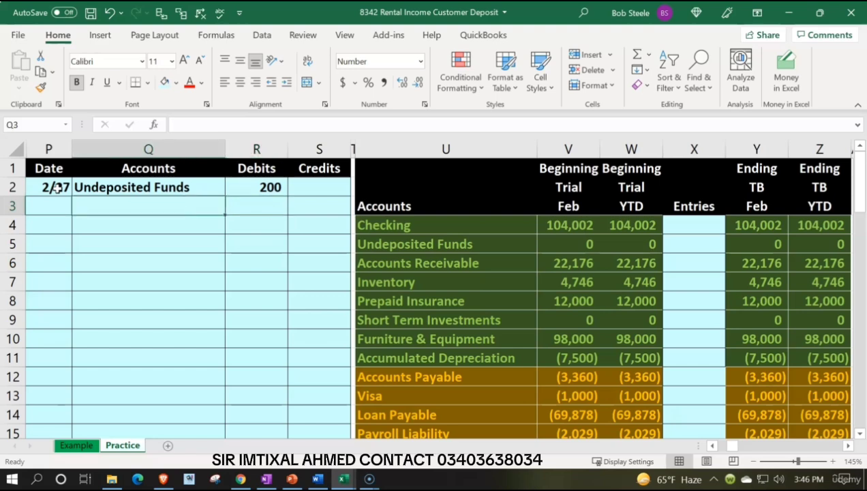
{"action": "type", "text": "="}
{"action": "key", "text": "Right"}
{"action": "key", "text": "Right"}
{"action": "key", "text": "Right"}
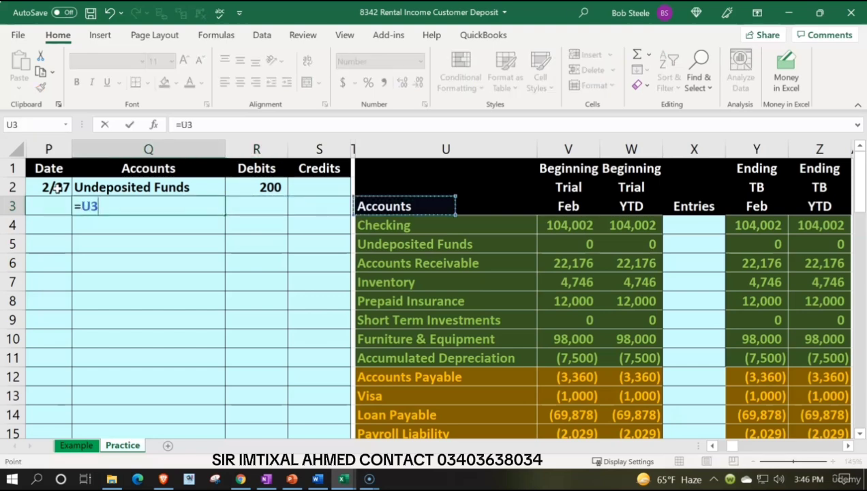
{"action": "key", "text": "Down"}
{"action": "key", "text": "Down"}
{"action": "key", "text": "Down"}
{"action": "key", "text": "Return"}
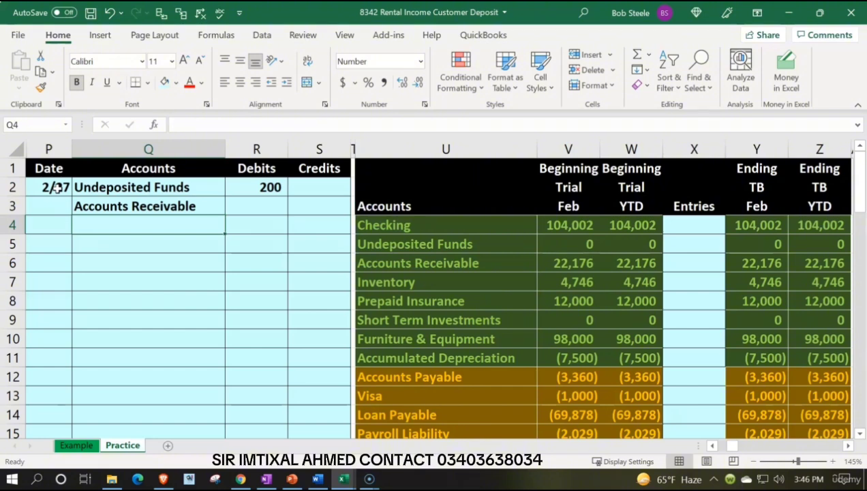
{"action": "key", "text": "Up"}
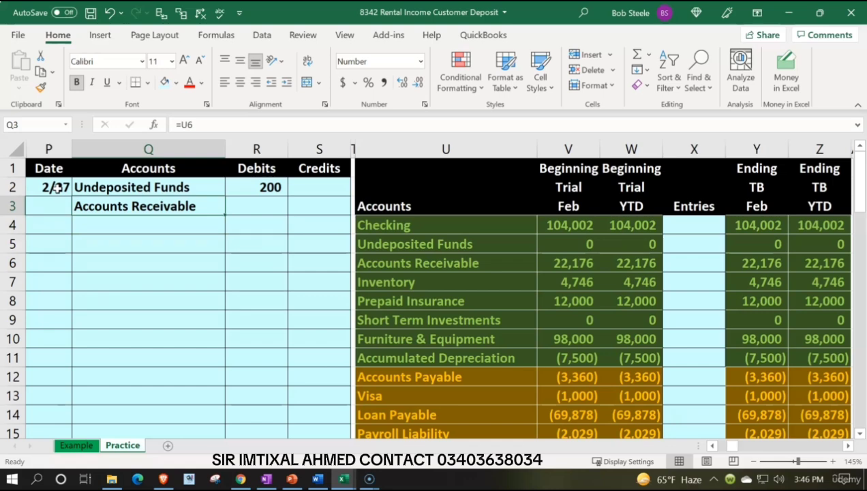
{"action": "left_click", "coordinate": [290, 81]}
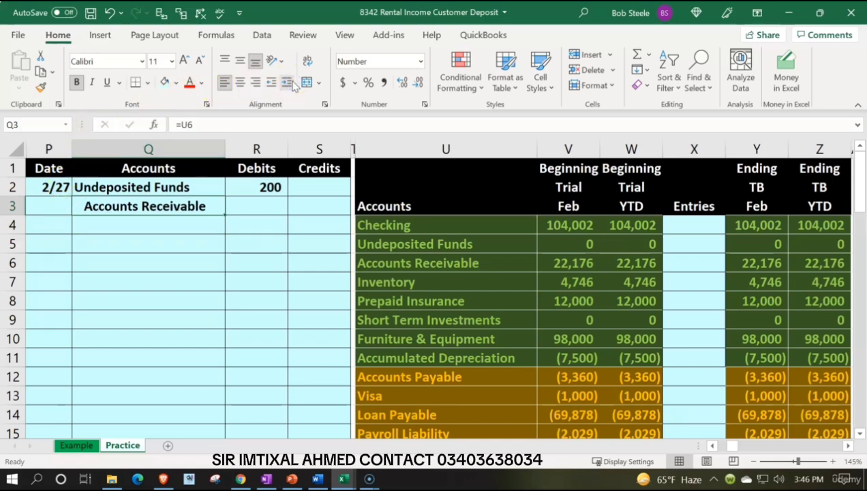
Step: Enter the Accounts Receivable credit in S3 as the negative of the debit in R2
{"action": "key", "text": "Right"}
{"action": "key", "text": "Right"}
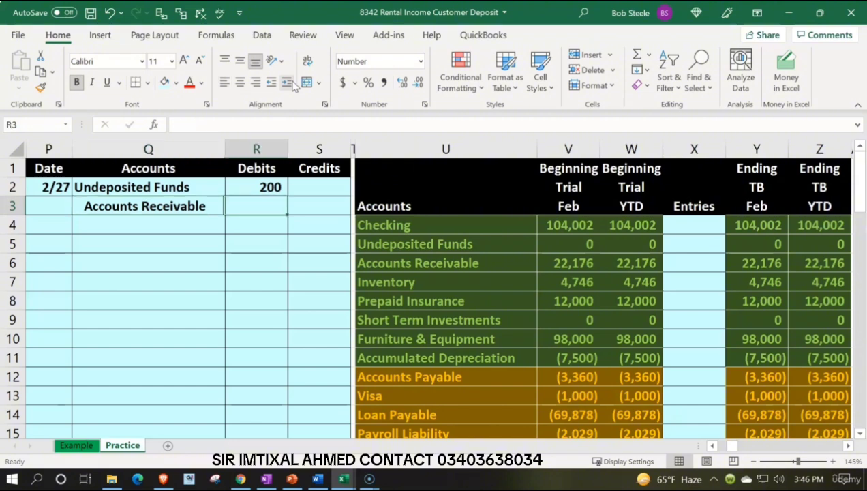
{"action": "type", "text": "-"}
{"action": "key", "text": "Left"}
{"action": "key", "text": "Up"}
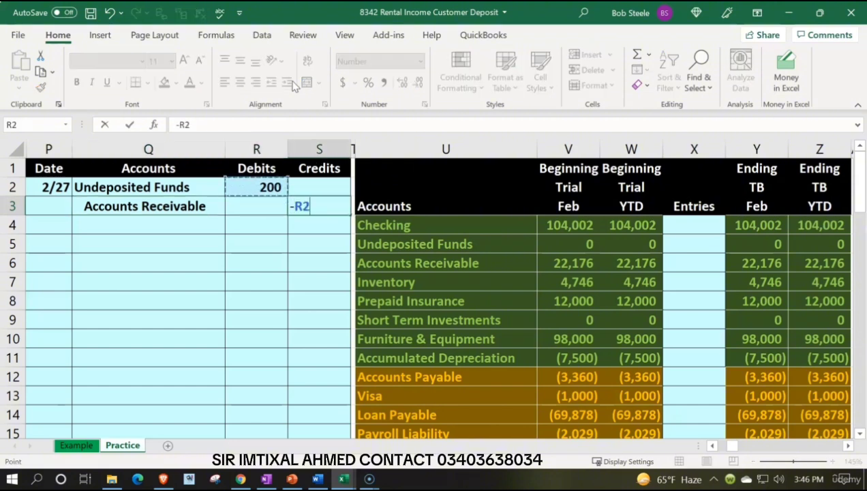
{"action": "key", "text": "Return"}
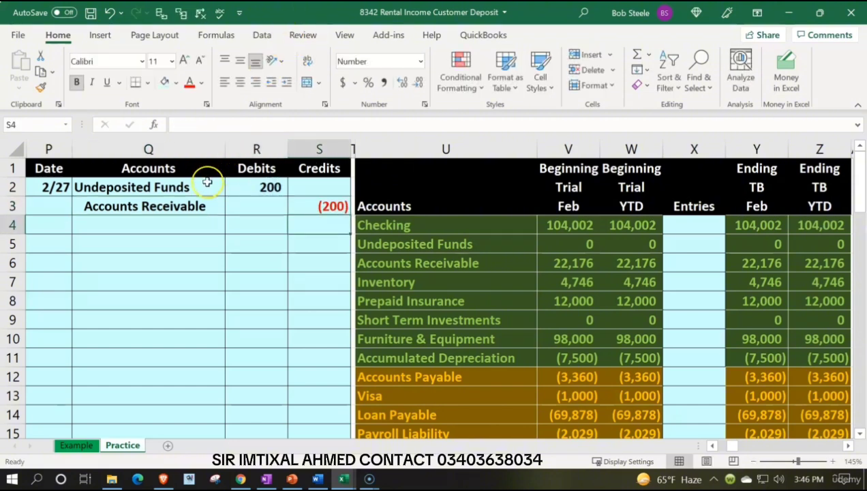
Step: Post the debit to the trial balance by linking the Undeposited Funds entry in X5 to R2
{"action": "left_click_drag", "start_coordinate": [205, 187], "coordinate": [261, 191]}
{"action": "key", "text": "Down"}
{"action": "key", "text": "Down"}
{"action": "key", "text": "Down"}
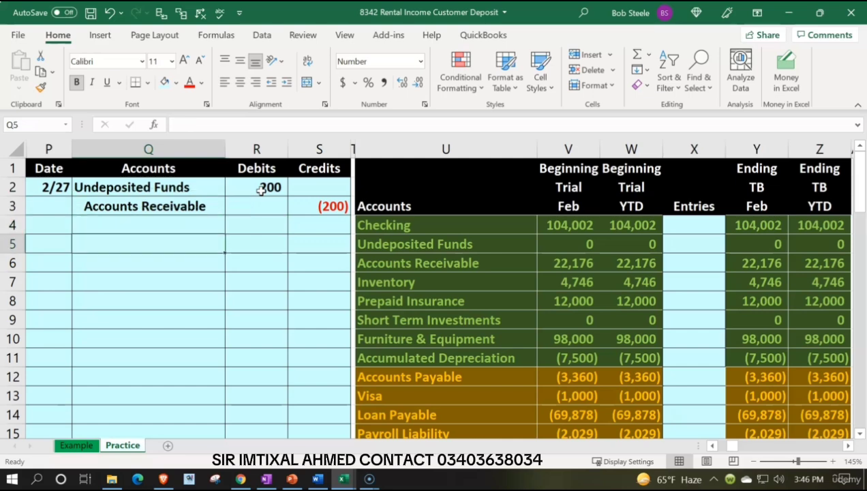
{"action": "key", "text": "Right"}
{"action": "key", "text": "Right"}
{"action": "key", "text": "Right"}
{"action": "key", "text": "Right"}
{"action": "key", "text": "Right"}
{"action": "key", "text": "Right"}
{"action": "key", "text": "Right"}
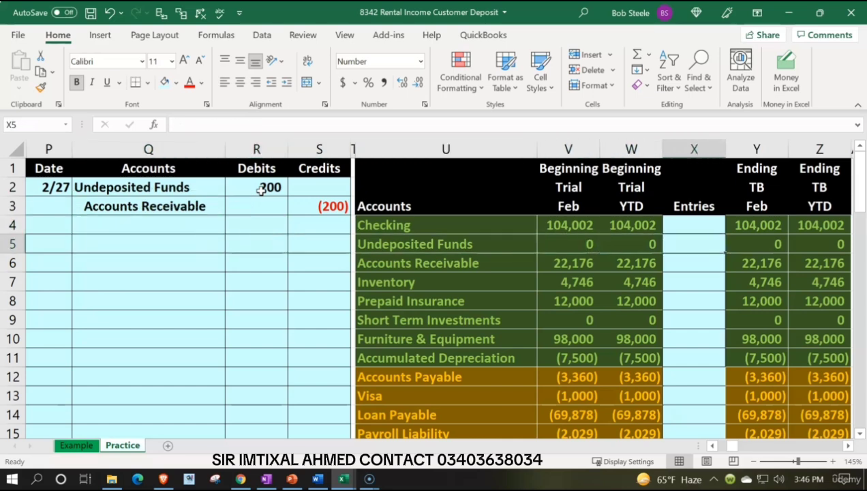
{"action": "type", "text": "="}
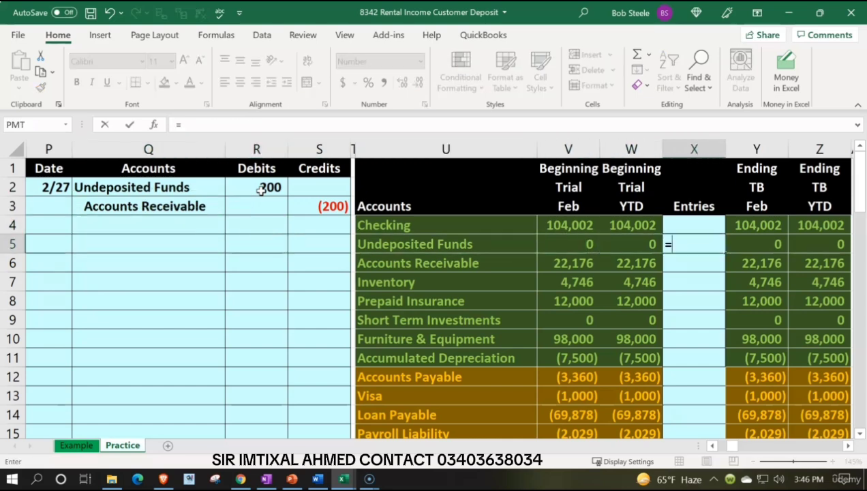
{"action": "key", "text": "Left"}
{"action": "key", "text": "Left"}
{"action": "key", "text": "Left"}
{"action": "key", "text": "Left"}
{"action": "key", "text": "Left"}
{"action": "key", "text": "Up"}
{"action": "key", "text": "Up"}
{"action": "left_click", "coordinate": [261, 188]}
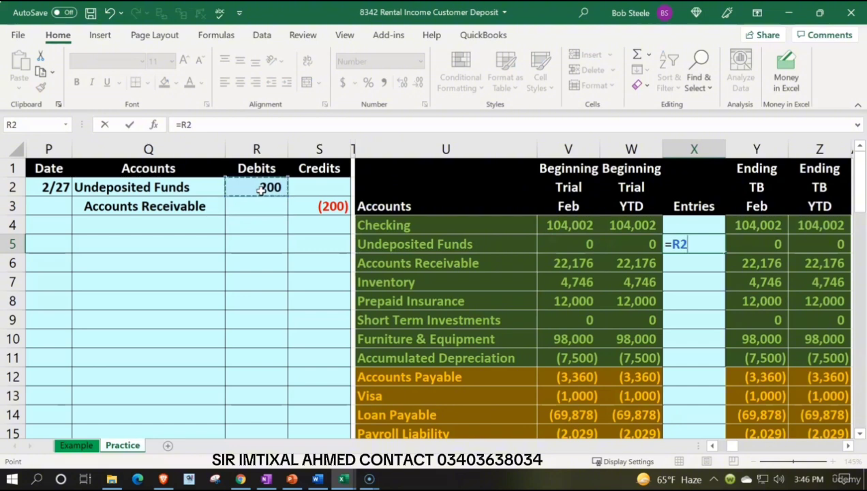
{"action": "key", "text": "Return"}
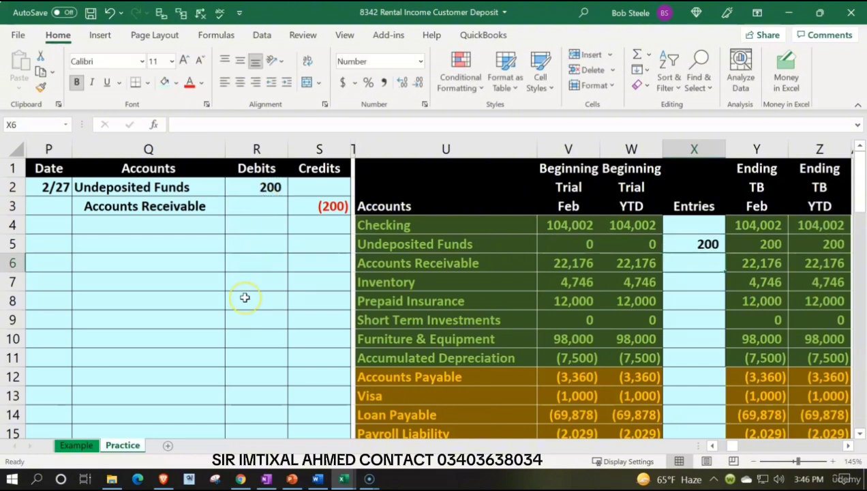
Step: Check the Undeposited Funds ending balances in row 5 and the Accounts Receivable credit in S3
{"action": "key", "text": "Right"}
{"action": "key", "text": "Up"}
{"action": "key", "text": "Right"}
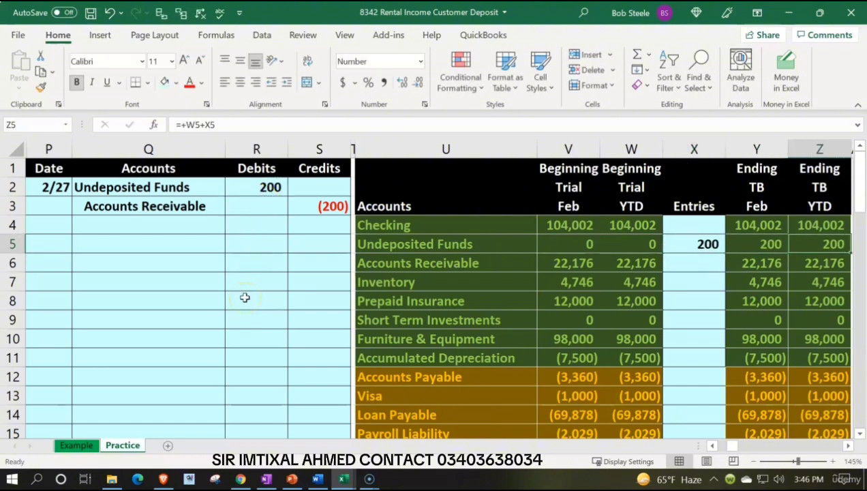
{"action": "key", "text": "Left"}
{"action": "key", "text": "Left"}
{"action": "key", "text": "Left"}
{"action": "key", "text": "Left"}
{"action": "key", "text": "Left"}
{"action": "key", "text": "Left"}
{"action": "key", "text": "Left"}
{"action": "key", "text": "Up"}
{"action": "key", "text": "Up"}
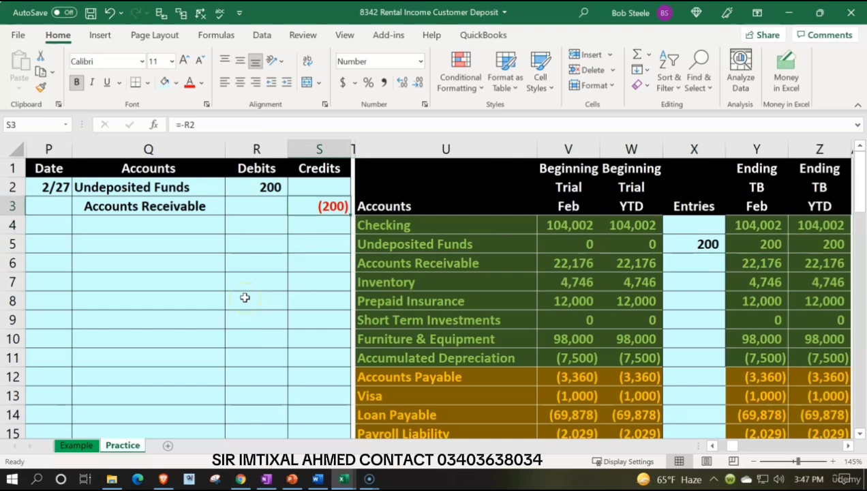
Step: Post the credit to the trial balance by linking the Accounts Receivable entry in X6 to S3
{"action": "key", "text": "Down"}
{"action": "key", "text": "Down"}
{"action": "key", "text": "Right"}
{"action": "key", "text": "Right"}
{"action": "key", "text": "Right"}
{"action": "key", "text": "Right"}
{"action": "key", "text": "Right"}
{"action": "key", "text": "Down"}
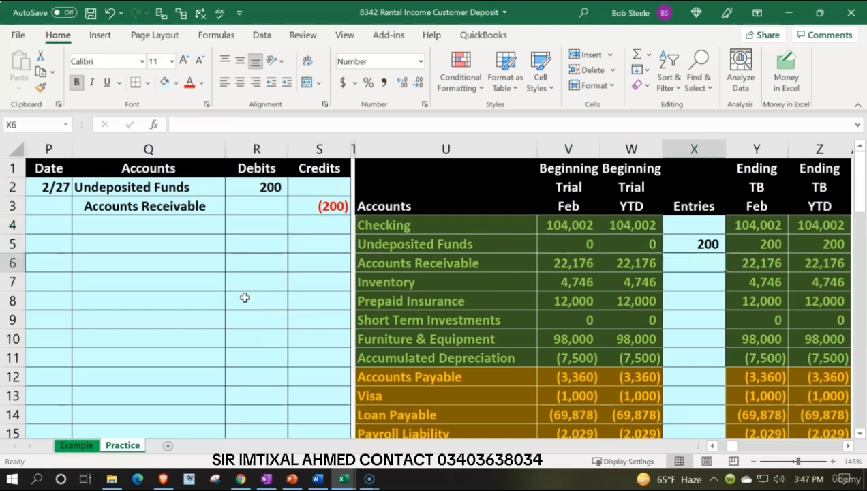
{"action": "key", "text": "Left"}
{"action": "key", "text": "Left"}
{"action": "key", "text": "Left"}
{"action": "key", "text": "Left"}
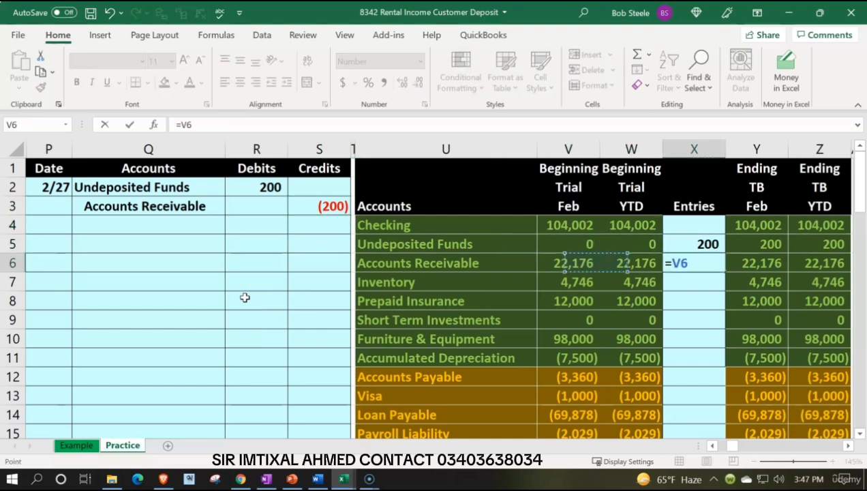
{"action": "key", "text": "Up"}
{"action": "key", "text": "Up"}
{"action": "key", "text": "Up"}
{"action": "key", "text": "Return"}
{"action": "key", "text": "Right"}
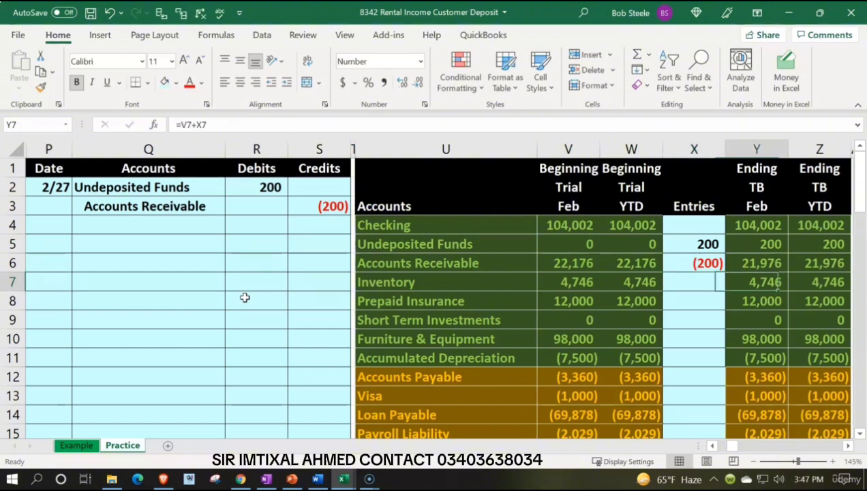
{"action": "key", "text": "Up"}
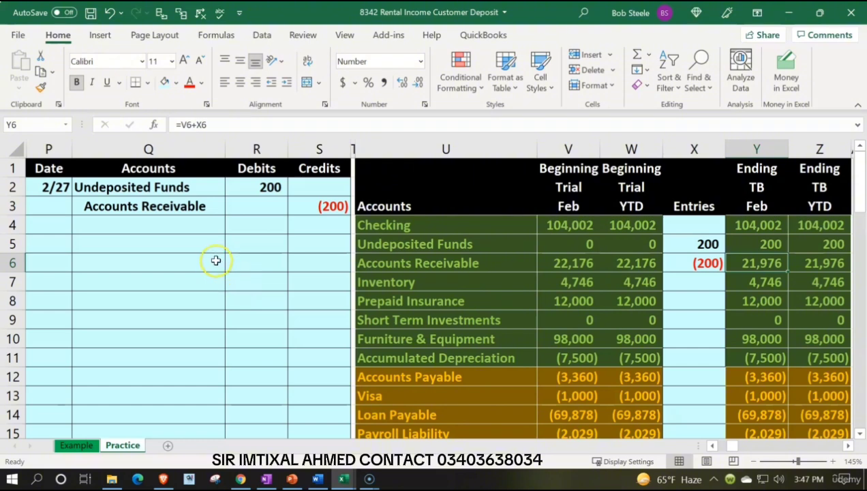
Step: Review the Undeposited Funds debit in the journal entry and its matching account row in the trial balance
{"action": "left_click", "coordinate": [184, 187]}
{"action": "left_click_drag", "start_coordinate": [184, 187], "coordinate": [247, 193]}
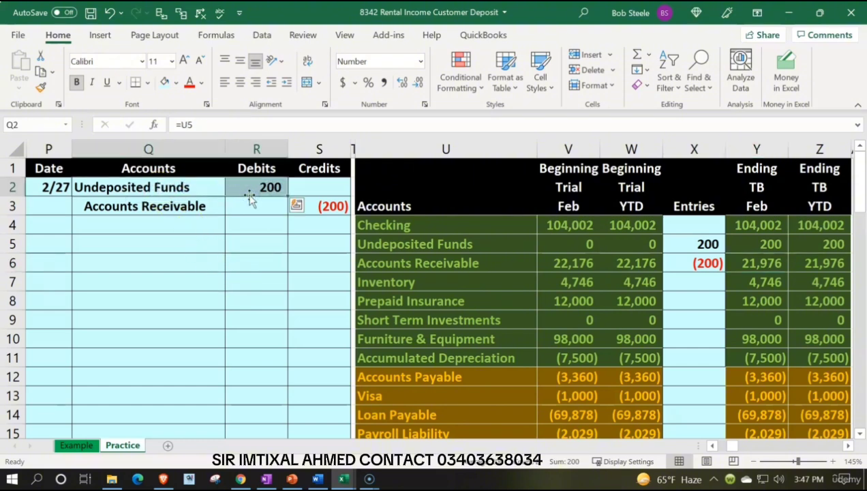
{"action": "key", "text": "Down"}
{"action": "key", "text": "Down"}
{"action": "key", "text": "Right"}
{"action": "key", "text": "Right"}
{"action": "key", "text": "Right"}
Step: Enter the date 2/27 in AF15, the first empty row of the Undeposited Funds general ledger account
{"action": "key", "text": "Right"}
{"action": "key", "text": "Down"}
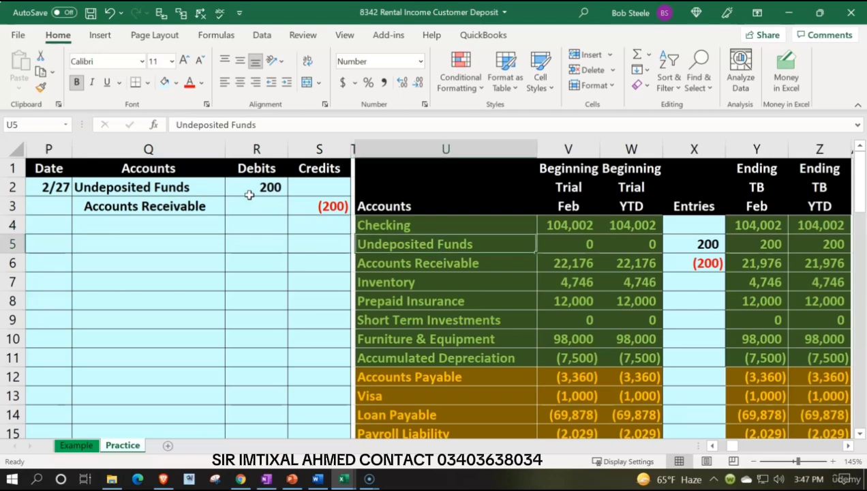
{"action": "key", "text": "Right"}
{"action": "key", "text": "Right"}
{"action": "key", "text": "Right"}
{"action": "key", "text": "Right"}
{"action": "key", "text": "Right"}
{"action": "key", "text": "Right"}
{"action": "key", "text": "Right"}
{"action": "key", "text": "Right"}
{"action": "key", "text": "Right"}
{"action": "key", "text": "Right"}
{"action": "key", "text": "Right"}
{"action": "key", "text": "Right"}
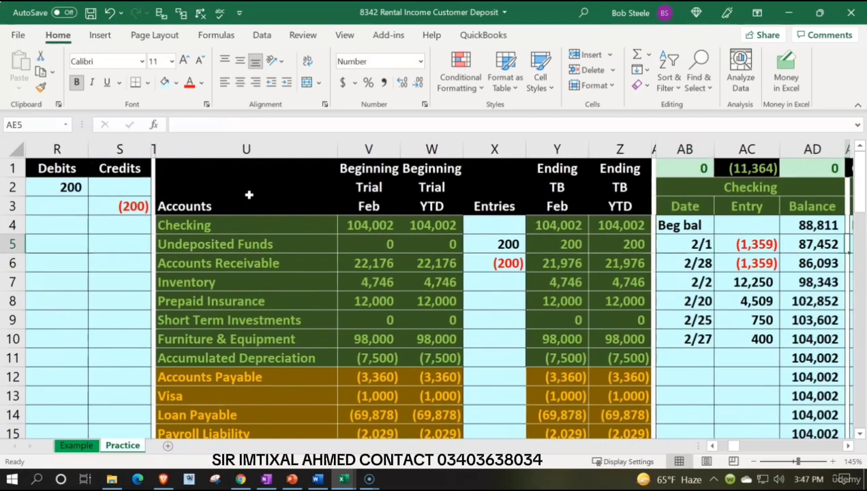
{"action": "key", "text": "Right"}
{"action": "key", "text": "Right"}
{"action": "key", "text": "Right"}
{"action": "key", "text": "Right"}
{"action": "key", "text": "Down"}
{"action": "key", "text": "Down"}
{"action": "key", "text": "Down"}
{"action": "key", "text": "Down"}
{"action": "key", "text": "Down"}
{"action": "key", "text": "Down"}
{"action": "key", "text": "Down"}
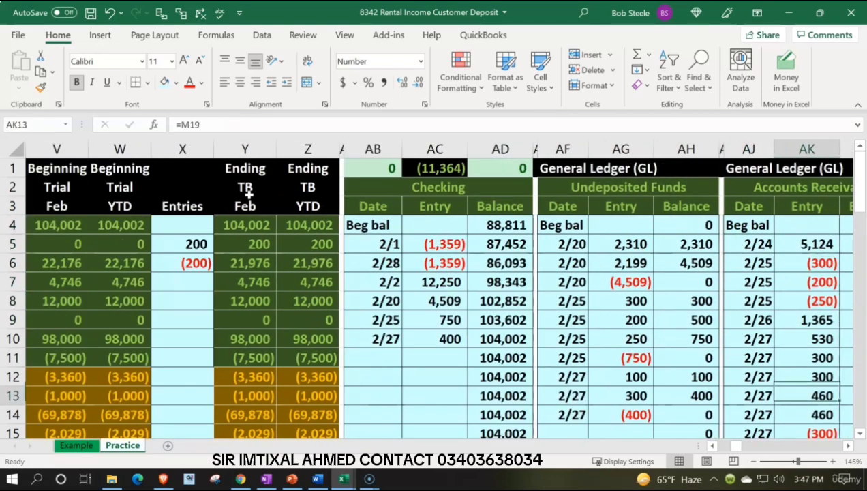
{"action": "key", "text": "Down"}
{"action": "key", "text": "Down"}
{"action": "key", "text": "Down"}
{"action": "key", "text": "Left"}
{"action": "key", "text": "Left"}
{"action": "key", "text": "Left"}
{"action": "key", "text": "Left"}
{"action": "key", "text": "Left"}
{"action": "type", "text": "2/27"}
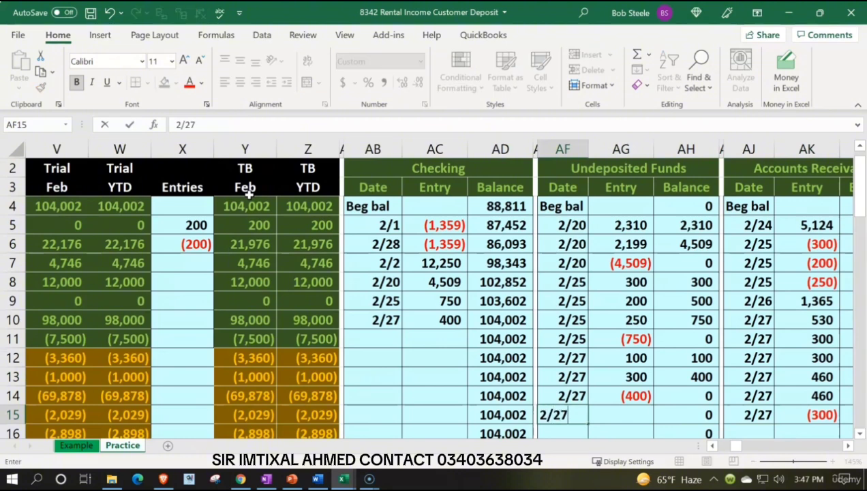
{"action": "key", "text": "Return"}
Step: Link the Undeposited Funds ledger entry in AG15 to the journal debit in R2 and compare its balance with the trial balance
{"action": "key", "text": "Up"}
{"action": "key", "text": "Right"}
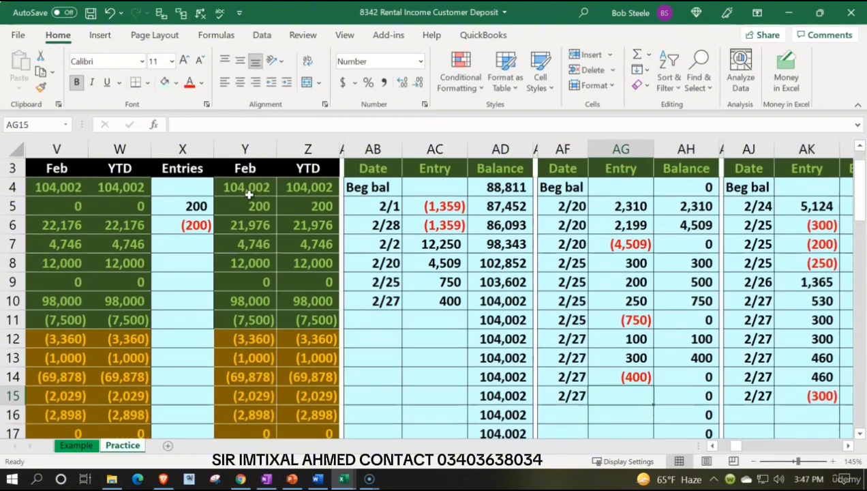
{"action": "type", "text": "="}
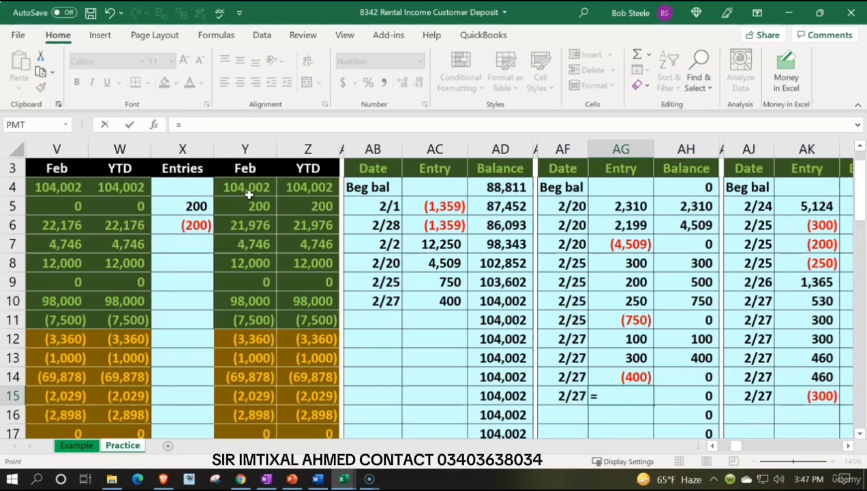
{"action": "key", "text": "Left"}
{"action": "key", "text": "Left"}
{"action": "key", "text": "Left"}
{"action": "key", "text": "Left"}
{"action": "key", "text": "Left"}
{"action": "key", "text": "Left"}
{"action": "key", "text": "Left"}
{"action": "key", "text": "Left"}
{"action": "key", "text": "Left"}
{"action": "key", "text": "Left"}
{"action": "key", "text": "Left"}
{"action": "key", "text": "Left"}
{"action": "key", "text": "Left"}
{"action": "key", "text": "Left"}
{"action": "key", "text": "Left"}
{"action": "key", "text": "Left"}
{"action": "key", "text": "Left"}
{"action": "key", "text": "Up"}
{"action": "key", "text": "Up"}
{"action": "key", "text": "Up"}
{"action": "key", "text": "Up"}
{"action": "key", "text": "Up"}
{"action": "key", "text": "Up"}
{"action": "key", "text": "Up"}
{"action": "key", "text": "Up"}
{"action": "key", "text": "Up"}
{"action": "key", "text": "Up"}
{"action": "key", "text": "Up"}
{"action": "key", "text": "Up"}
{"action": "key", "text": "Up"}
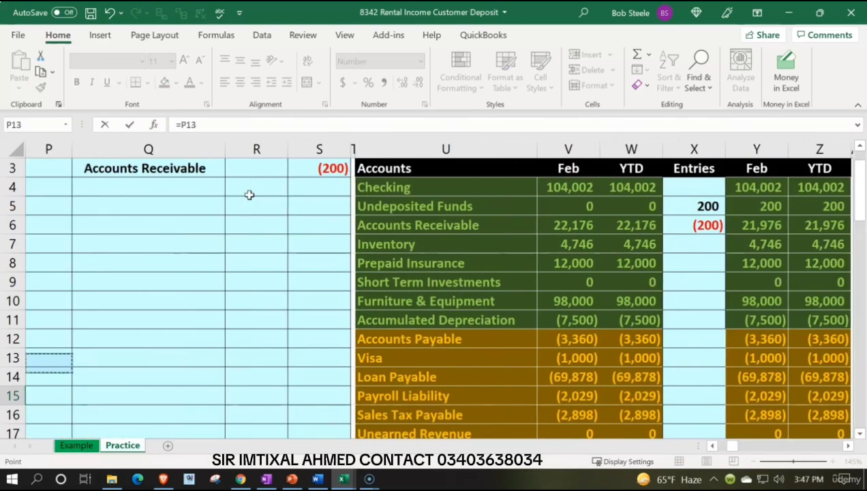
{"action": "left_click", "coordinate": [249, 194]}
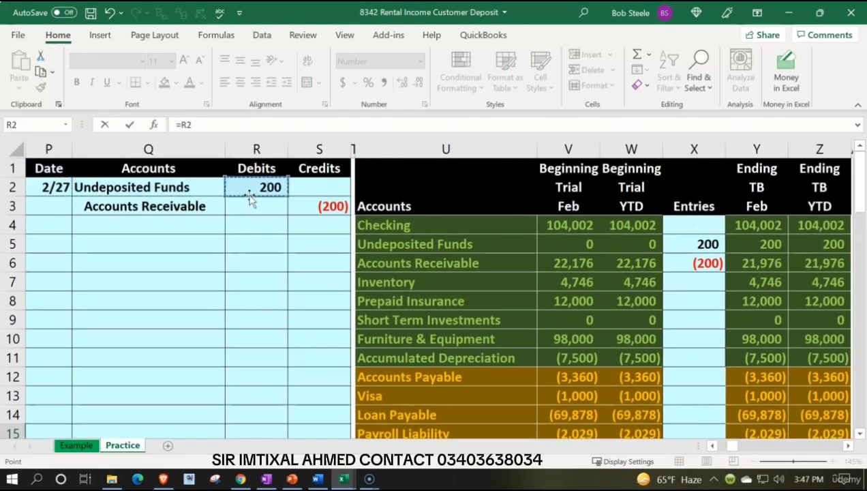
{"action": "key", "text": "Return"}
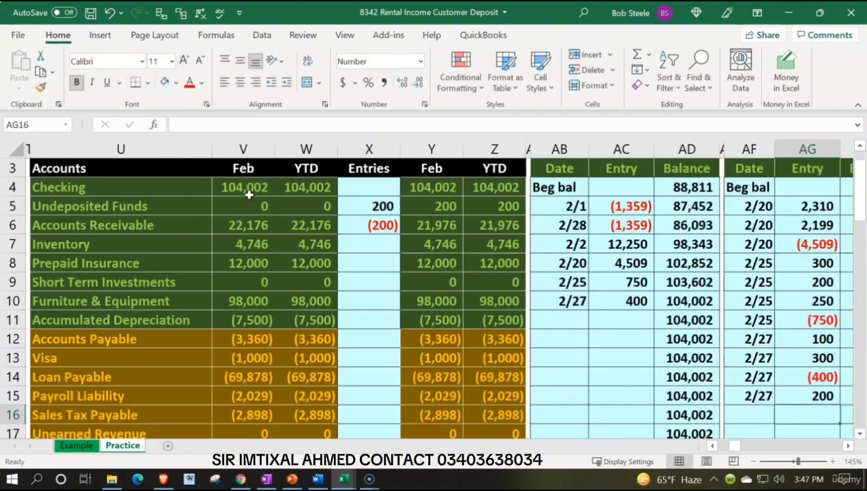
{"action": "key", "text": "Right"}
{"action": "key", "text": "Up"}
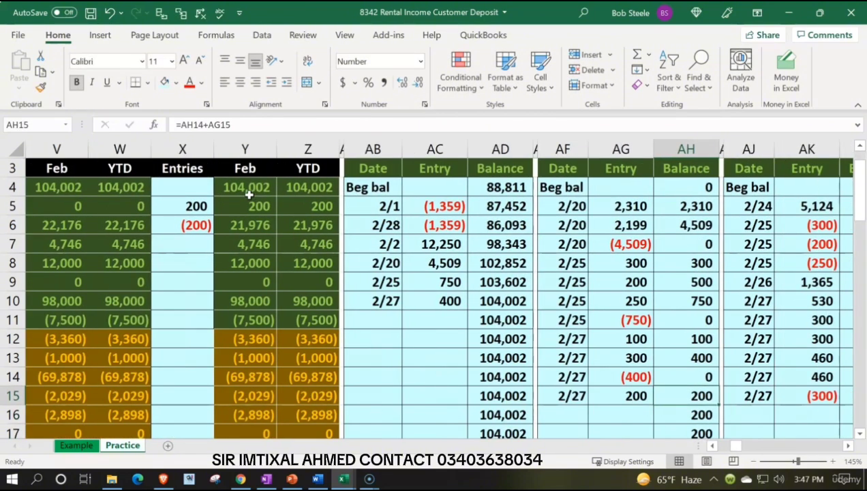
{"action": "left_click", "coordinate": [299, 203]}
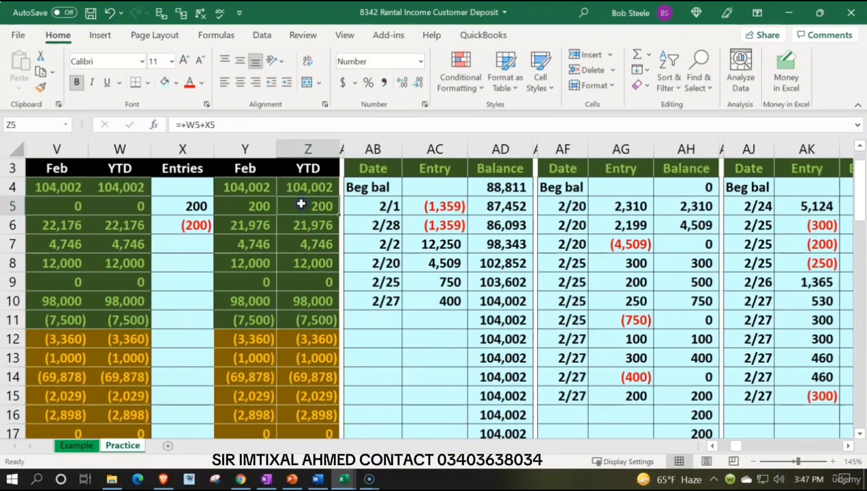
Step: Check the general ledger difference in AB1 and trace the Accounts Receivable credit from S3 to its ending balance in the trial balance
{"action": "scroll", "coordinate": [300, 271], "scroll_direction": "up", "scroll_amount": 1}
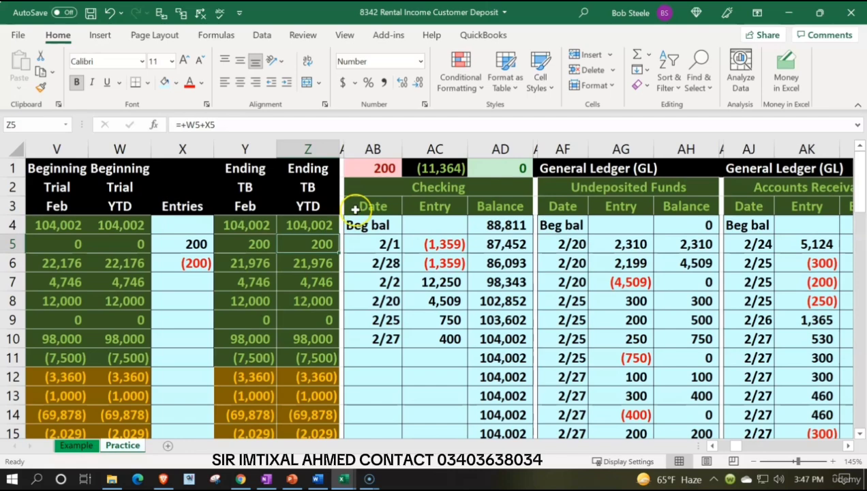
{"action": "left_click", "coordinate": [366, 171]}
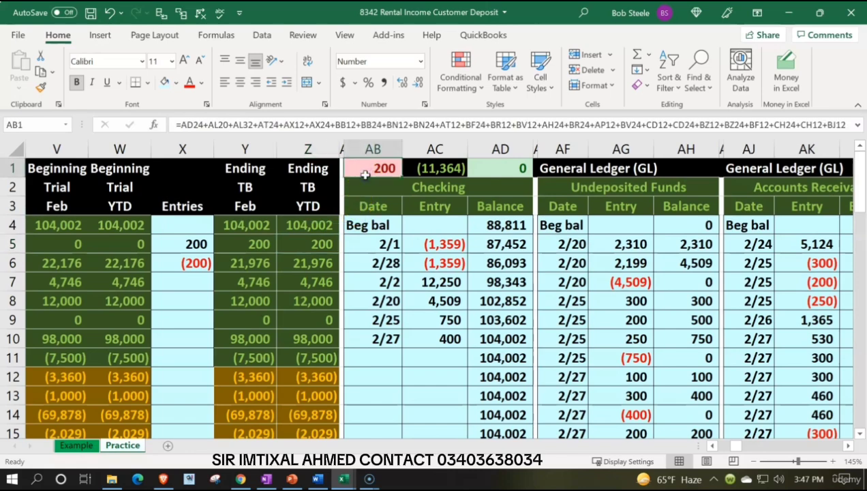
{"action": "key", "text": "Left"}
{"action": "key", "text": "Left"}
{"action": "key", "text": "Left"}
{"action": "key", "text": "Left"}
{"action": "key", "text": "Left"}
{"action": "key", "text": "Left"}
{"action": "key", "text": "Left"}
{"action": "key", "text": "Left"}
{"action": "key", "text": "Left"}
{"action": "key", "text": "Left"}
{"action": "key", "text": "Left"}
{"action": "key", "text": "Left"}
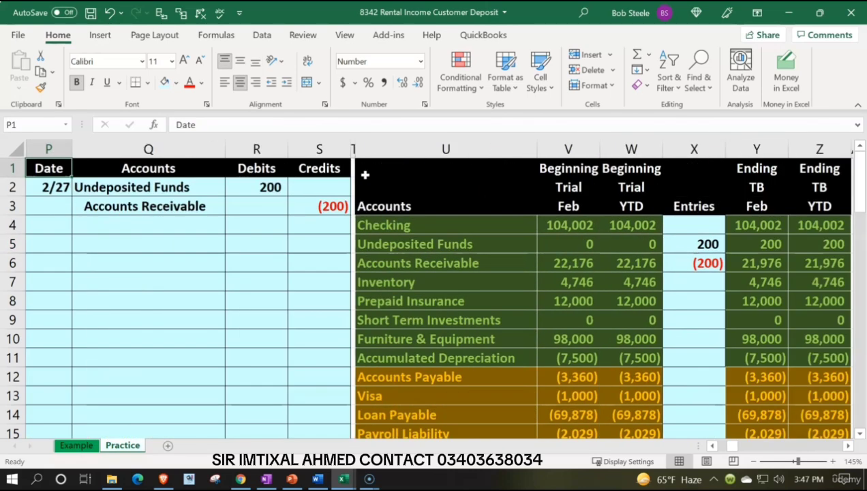
{"action": "key", "text": "Down"}
{"action": "key", "text": "Down"}
{"action": "key", "text": "Right"}
{"action": "key", "text": "Right"}
{"action": "key", "text": "Right"}
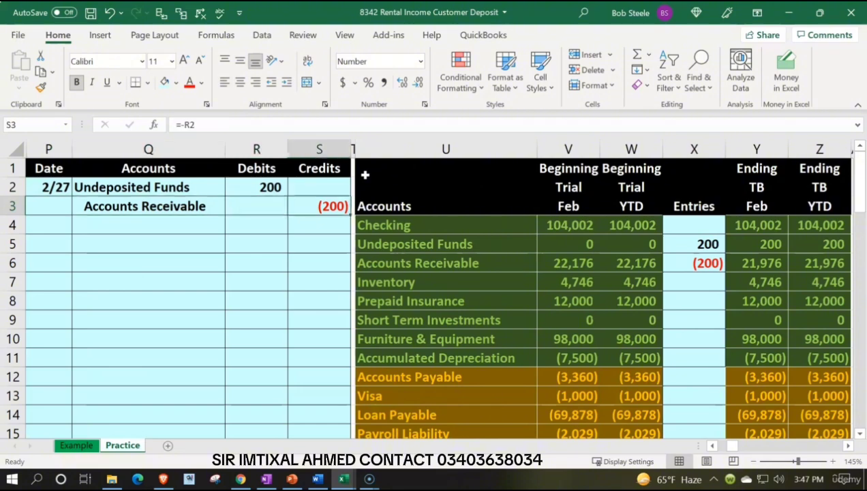
{"action": "key", "text": "Right"}
{"action": "key", "text": "Right"}
{"action": "key", "text": "Down"}
{"action": "key", "text": "Down"}
{"action": "key", "text": "Down"}
Step: Enter the date 2/27 in AJ16, the first empty row of the Accounts Receivable general ledger account
{"action": "key", "text": "Right"}
{"action": "key", "text": "Right"}
{"action": "key", "text": "Right"}
{"action": "key", "text": "Right"}
{"action": "key", "text": "Right"}
{"action": "key", "text": "Right"}
{"action": "key", "text": "Right"}
{"action": "key", "text": "Right"}
{"action": "key", "text": "Right"}
{"action": "key", "text": "Right"}
{"action": "key", "text": "Right"}
{"action": "key", "text": "Right"}
{"action": "key", "text": "Right"}
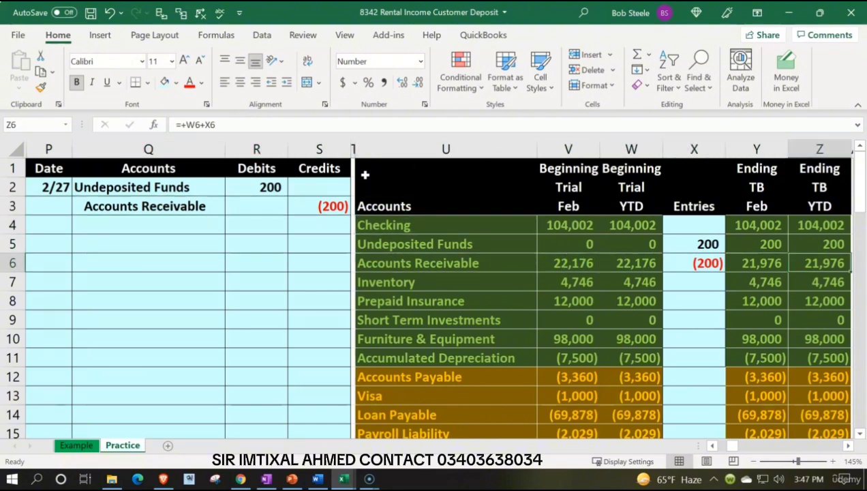
{"action": "key", "text": "Right"}
{"action": "key", "text": "Right"}
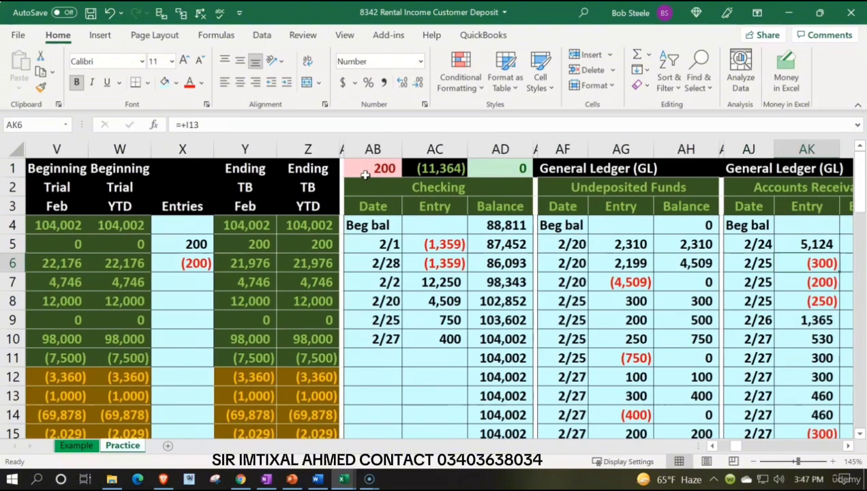
{"action": "key", "text": "Right"}
{"action": "key", "text": "Right"}
{"action": "key", "text": "Right"}
{"action": "key", "text": "Right"}
{"action": "key", "text": "Down"}
{"action": "key", "text": "Down"}
{"action": "key", "text": "Down"}
{"action": "key", "text": "Down"}
{"action": "key", "text": "Down"}
{"action": "key", "text": "Down"}
{"action": "key", "text": "Down"}
{"action": "key", "text": "Down"}
{"action": "key", "text": "Down"}
{"action": "key", "text": "Down"}
{"action": "key", "text": "Down"}
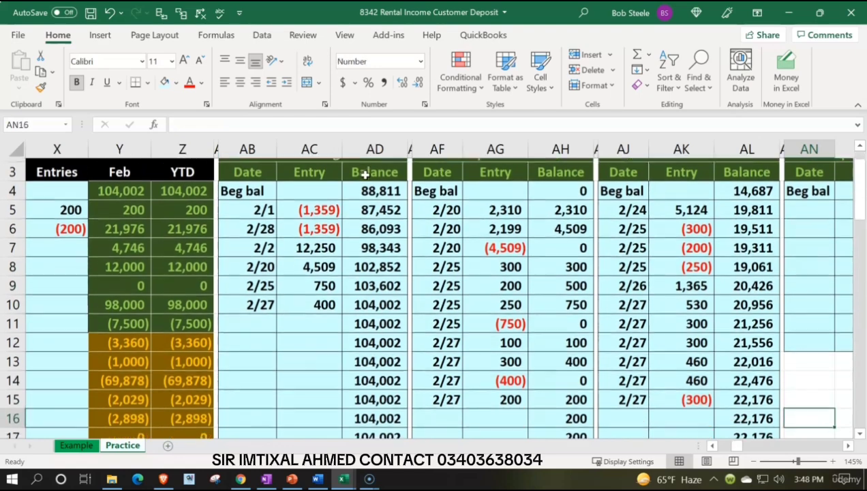
{"action": "key", "text": "Left"}
{"action": "key", "text": "Left"}
{"action": "key", "text": "Left"}
{"action": "key", "text": "Up"}
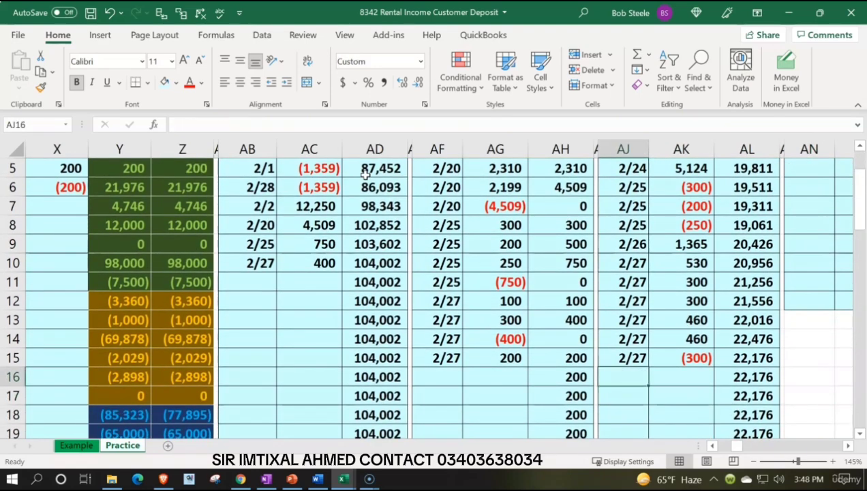
{"action": "type", "text": "2/27"}
{"action": "key", "text": "Return"}
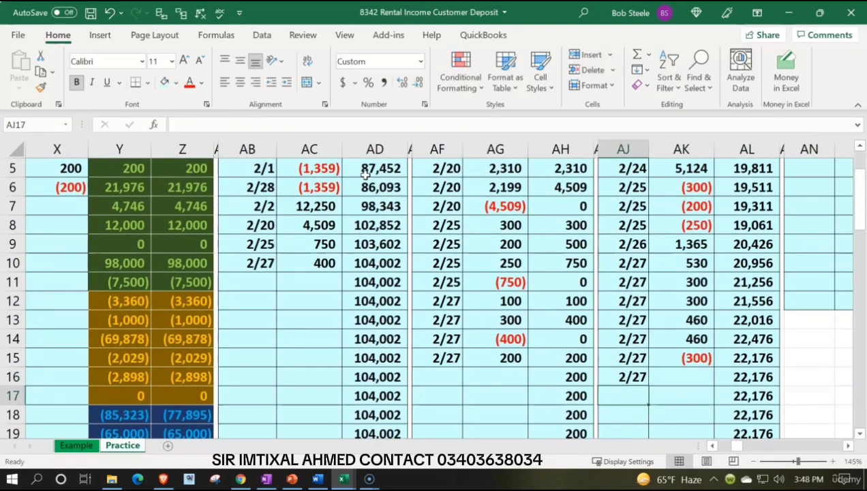
Step: Post the credit to the Accounts Receivable ledger by linking AK16 to the journal credit in S3
{"action": "key", "text": "Up"}
{"action": "key", "text": "Right"}
{"action": "type", "text": "="}
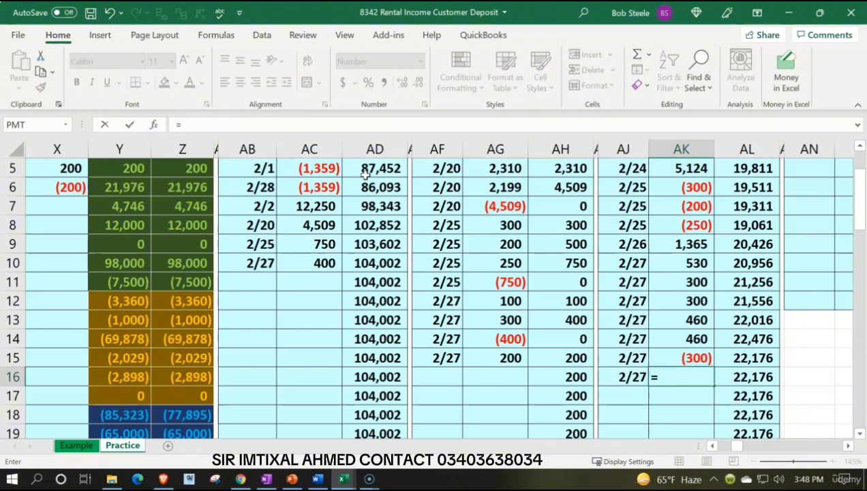
{"action": "key", "text": "Left"}
{"action": "key", "text": "Left"}
{"action": "key", "text": "Left"}
{"action": "key", "text": "Left"}
{"action": "key", "text": "Left"}
{"action": "key", "text": "Left"}
{"action": "key", "text": "Left"}
{"action": "key", "text": "Left"}
{"action": "key", "text": "Left"}
{"action": "key", "text": "Left"}
{"action": "key", "text": "Left"}
{"action": "key", "text": "Left"}
{"action": "key", "text": "Left"}
{"action": "key", "text": "Left"}
{"action": "key", "text": "Left"}
{"action": "key", "text": "Left"}
{"action": "key", "text": "Left"}
{"action": "key", "text": "Left"}
{"action": "key", "text": "Left"}
{"action": "key", "text": "Left"}
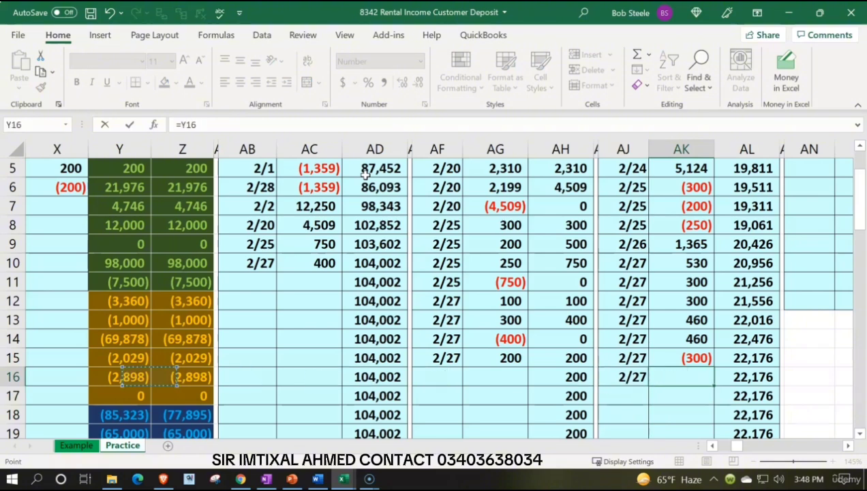
{"action": "key", "text": "Up"}
{"action": "key", "text": "Up"}
{"action": "key", "text": "Up"}
{"action": "key", "text": "Up"}
{"action": "key", "text": "Up"}
{"action": "key", "text": "Up"}
{"action": "key", "text": "Up"}
{"action": "key", "text": "Up"}
{"action": "key", "text": "Up"}
{"action": "key", "text": "Up"}
{"action": "key", "text": "Up"}
{"action": "key", "text": "Up"}
{"action": "key", "text": "Up"}
{"action": "key", "text": "Up"}
{"action": "key", "text": "Up"}
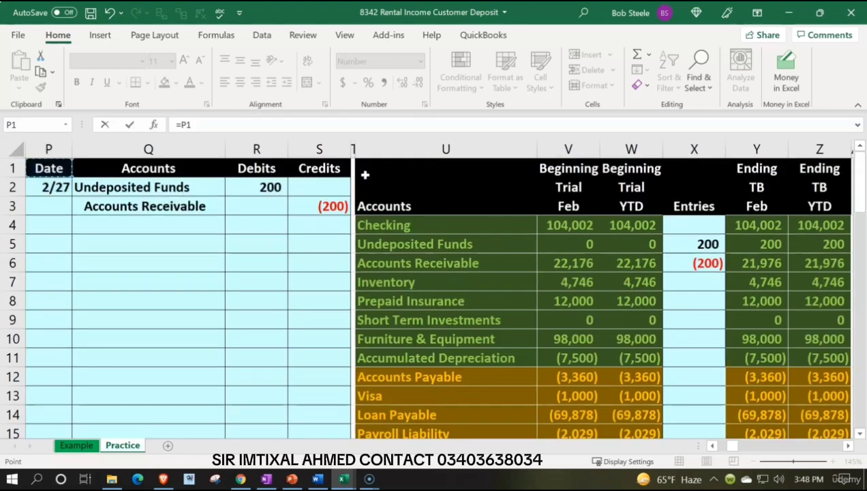
{"action": "key", "text": "Down"}
{"action": "key", "text": "Down"}
{"action": "key", "text": "Right"}
{"action": "key", "text": "Right"}
{"action": "key", "text": "Right"}
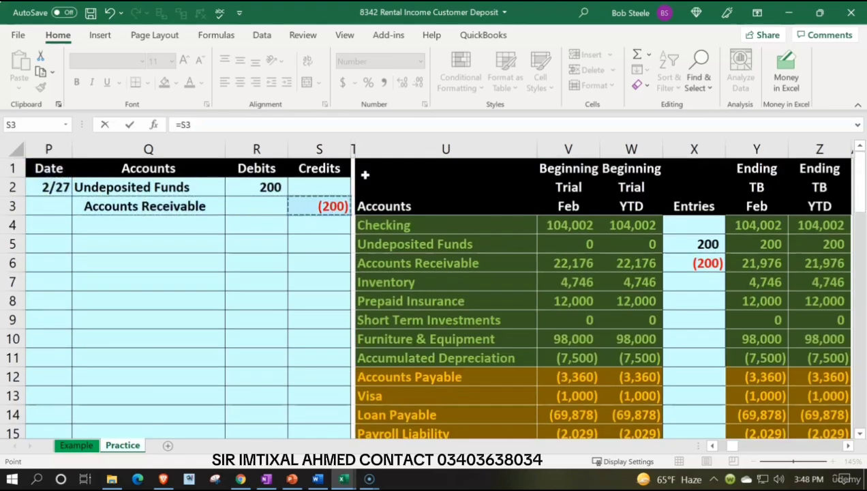
{"action": "key", "text": "Return"}
{"action": "key", "text": "Up"}
{"action": "key", "text": "Right"}
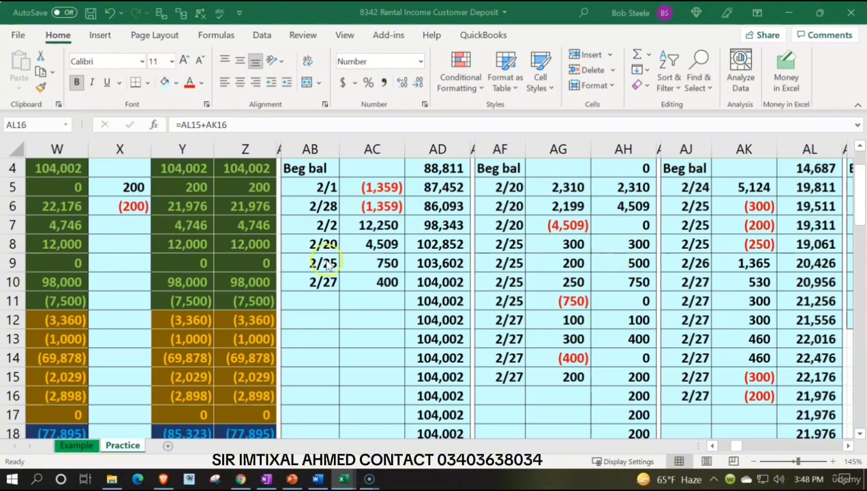
Step: Check the ending trial balance and the ledger difference in AB1, and review the ledger accounts through to the AR Subsidiary Ledger
{"action": "left_click", "coordinate": [191, 242]}
{"action": "scroll", "coordinate": [204, 235], "scroll_direction": "up", "scroll_amount": 1}
{"action": "left_click", "coordinate": [215, 226]}
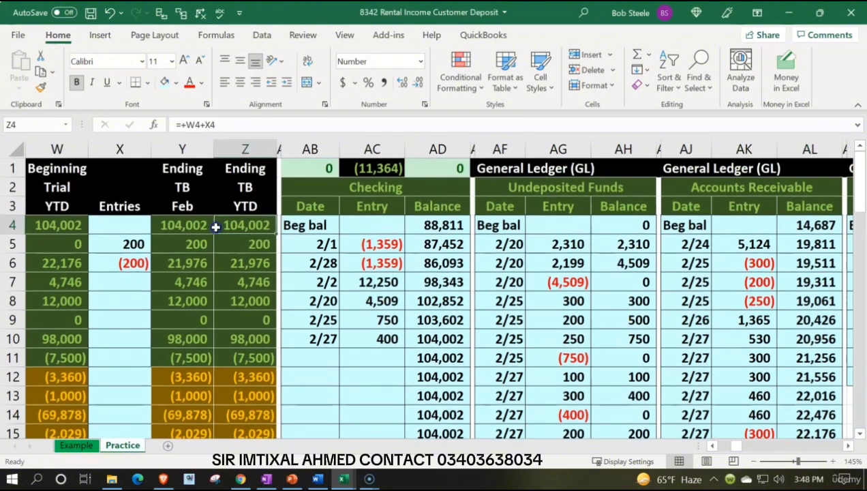
{"action": "key", "text": "Right"}
{"action": "key", "text": "Right"}
{"action": "key", "text": "Right"}
{"action": "key", "text": "Right"}
{"action": "key", "text": "Right"}
{"action": "key", "text": "Right"}
{"action": "key", "text": "Right"}
{"action": "key", "text": "Right"}
{"action": "key", "text": "Right"}
{"action": "key", "text": "Right"}
{"action": "key", "text": "Right"}
{"action": "key", "text": "Right"}
{"action": "key", "text": "Right"}
{"action": "key", "text": "Right"}
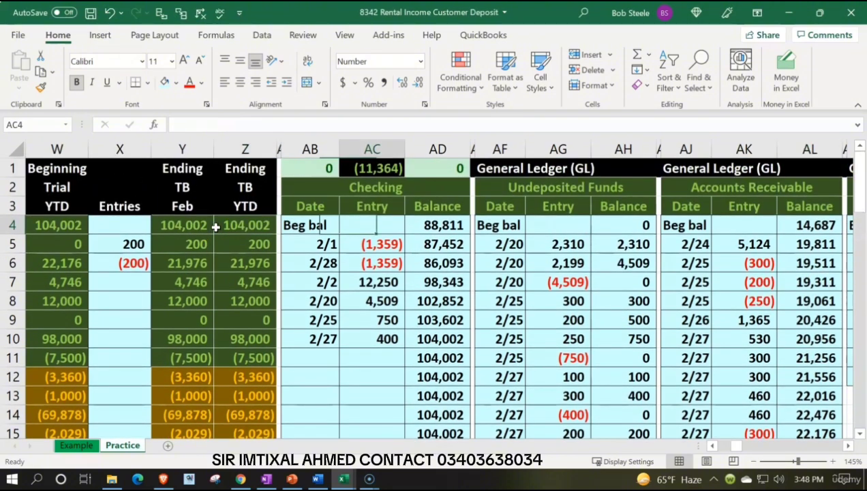
{"action": "key", "text": "Right"}
{"action": "key", "text": "Right"}
{"action": "key", "text": "Right"}
{"action": "key", "text": "Right"}
{"action": "key", "text": "Right"}
{"action": "key", "text": "Right"}
{"action": "key", "text": "Right"}
{"action": "key", "text": "Right"}
{"action": "key", "text": "Right"}
{"action": "key", "text": "Right"}
{"action": "key", "text": "Right"}
{"action": "key", "text": "Right"}
{"action": "key", "text": "Right"}
{"action": "key", "text": "Right"}
{"action": "key", "text": "Right"}
{"action": "key", "text": "Right"}
{"action": "key", "text": "Right"}
{"action": "key", "text": "Right"}
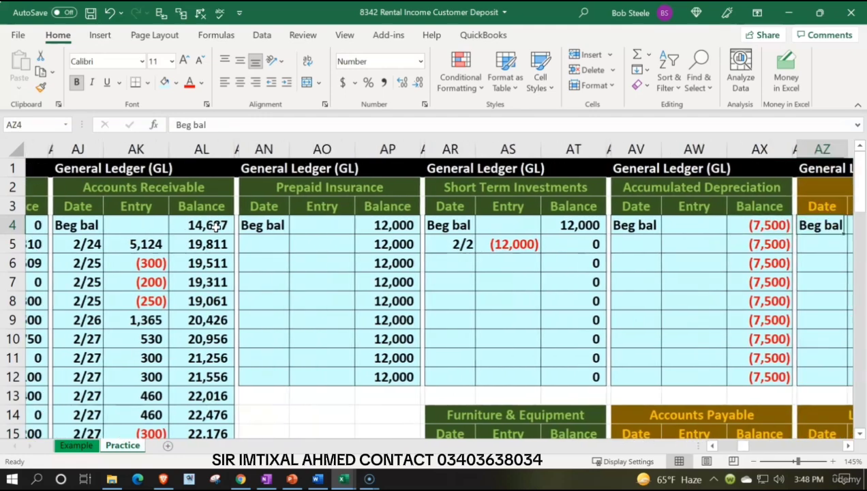
{"action": "key", "text": "Right"}
{"action": "key", "text": "Right"}
{"action": "key", "text": "Right"}
{"action": "key", "text": "Right"}
{"action": "key", "text": "Right"}
{"action": "key", "text": "Right"}
{"action": "key", "text": "Right"}
{"action": "key", "text": "Right"}
{"action": "key", "text": "Right"}
{"action": "key", "text": "Right"}
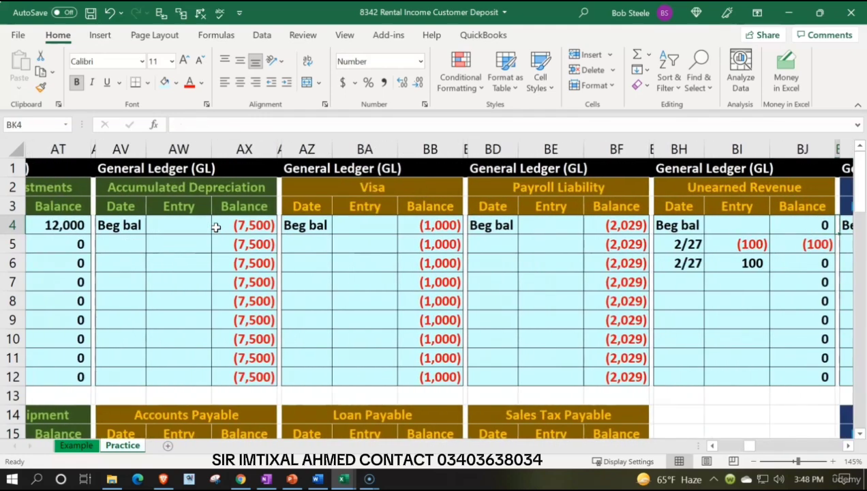
{"action": "key", "text": "Right"}
{"action": "key", "text": "Right"}
{"action": "key", "text": "Right"}
{"action": "key", "text": "Right"}
{"action": "key", "text": "Right"}
{"action": "key", "text": "Right"}
{"action": "key", "text": "Right"}
{"action": "key", "text": "Right"}
{"action": "key", "text": "Right"}
{"action": "key", "text": "Right"}
{"action": "key", "text": "Right"}
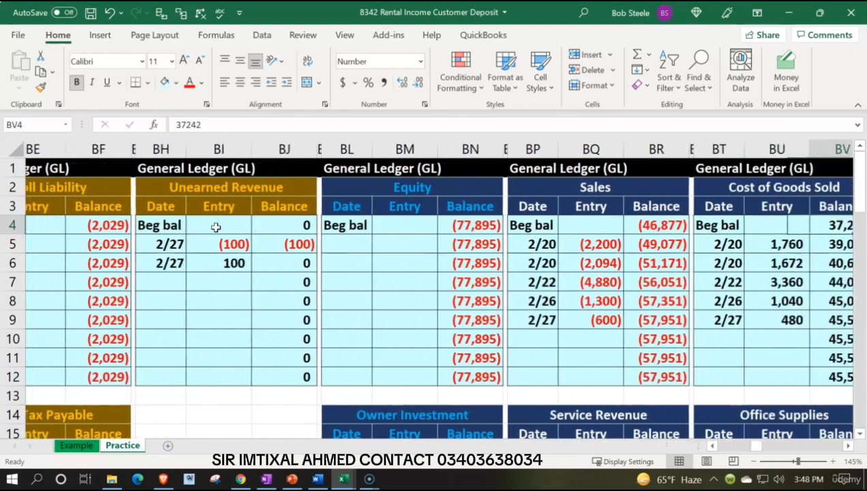
{"action": "key", "text": "Right"}
{"action": "key", "text": "Right"}
{"action": "key", "text": "Right"}
{"action": "key", "text": "Right"}
{"action": "key", "text": "Right"}
{"action": "key", "text": "Right"}
{"action": "key", "text": "Right"}
{"action": "key", "text": "Right"}
{"action": "key", "text": "Right"}
{"action": "key", "text": "Right"}
{"action": "key", "text": "Right"}
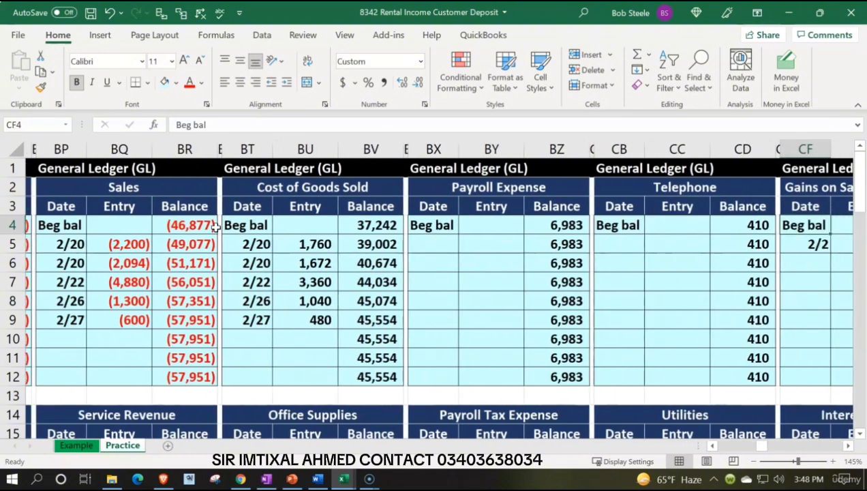
{"action": "key", "text": "Right"}
{"action": "key", "text": "Right"}
{"action": "key", "text": "Right"}
{"action": "key", "text": "Right"}
{"action": "key", "text": "Right"}
{"action": "key", "text": "Right"}
{"action": "key", "text": "Right"}
{"action": "key", "text": "Right"}
{"action": "key", "text": "Right"}
{"action": "key", "text": "Right"}
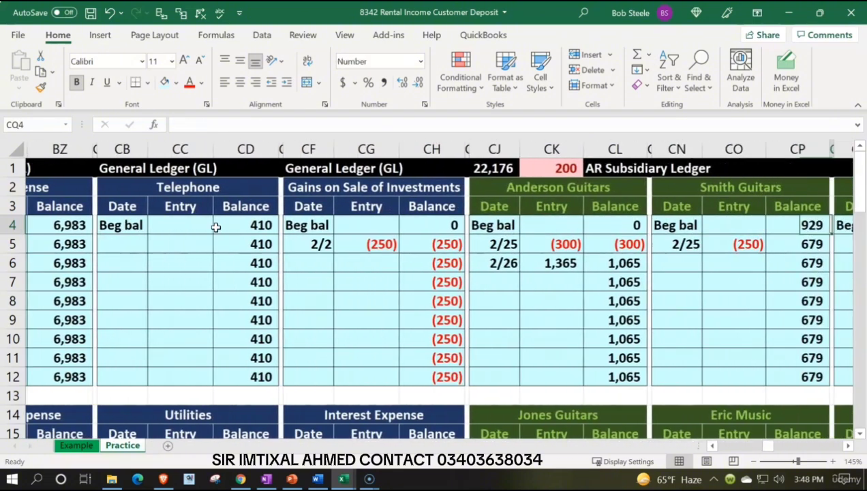
{"action": "key", "text": "Right"}
{"action": "key", "text": "Right"}
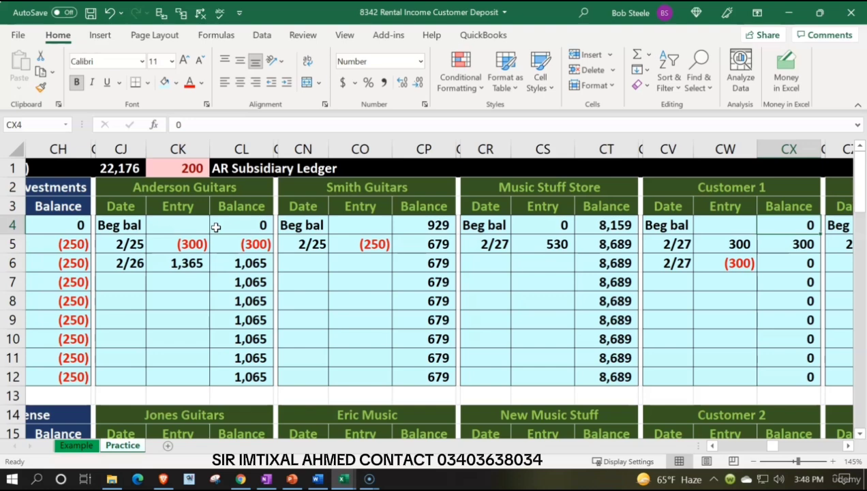
{"action": "key", "text": "Right"}
{"action": "key", "text": "Right"}
{"action": "key", "text": "Right"}
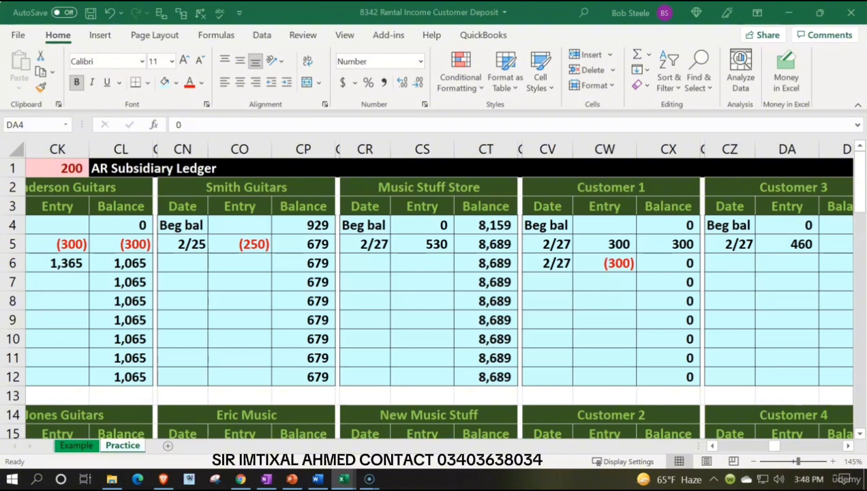
Step: Examine the customer accounts at the end of the AR Subsidiary Ledger, up to the start of the AP Subsidiary Ledger
{"action": "left_click", "coordinate": [811, 369]}
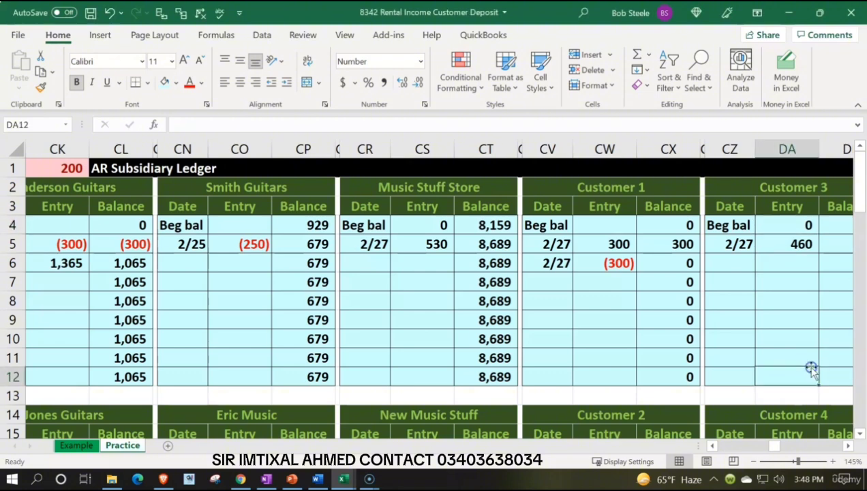
{"action": "key", "text": "Right"}
{"action": "key", "text": "Right"}
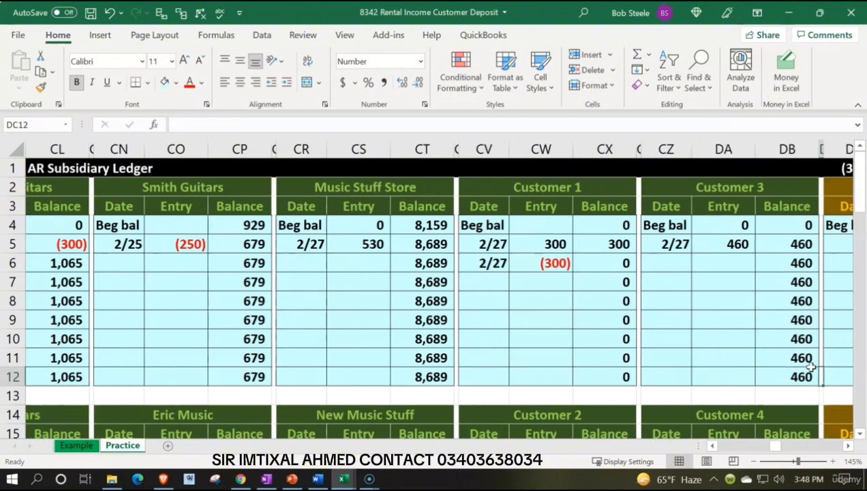
{"action": "key", "text": "Down"}
{"action": "key", "text": "Down"}
{"action": "key", "text": "Down"}
{"action": "key", "text": "Down"}
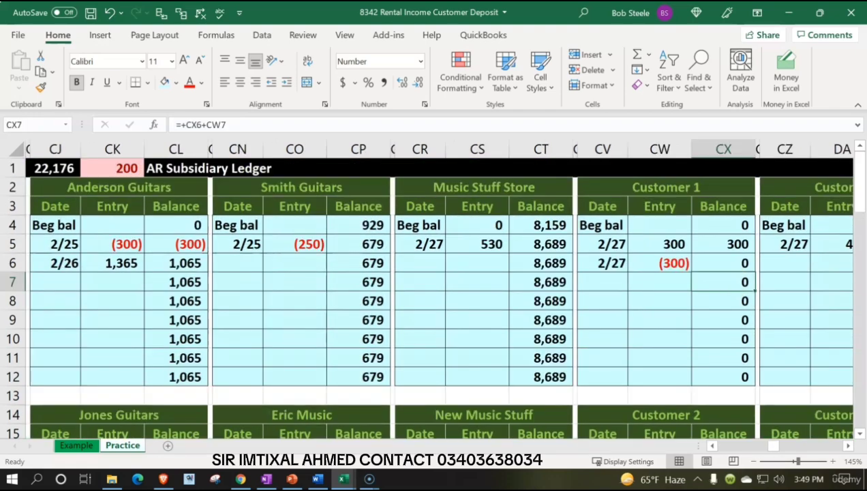
{"action": "key", "text": "Right"}
{"action": "key", "text": "Right"}
{"action": "key", "text": "Right"}
{"action": "key", "text": "Right"}
{"action": "key", "text": "Right"}
{"action": "key", "text": "Right"}
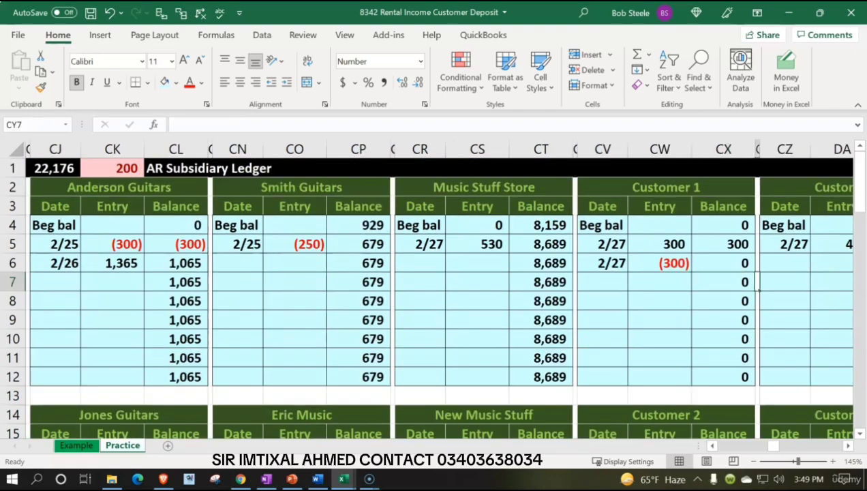
{"action": "key", "text": "Right"}
{"action": "key", "text": "Right"}
{"action": "key", "text": "Right"}
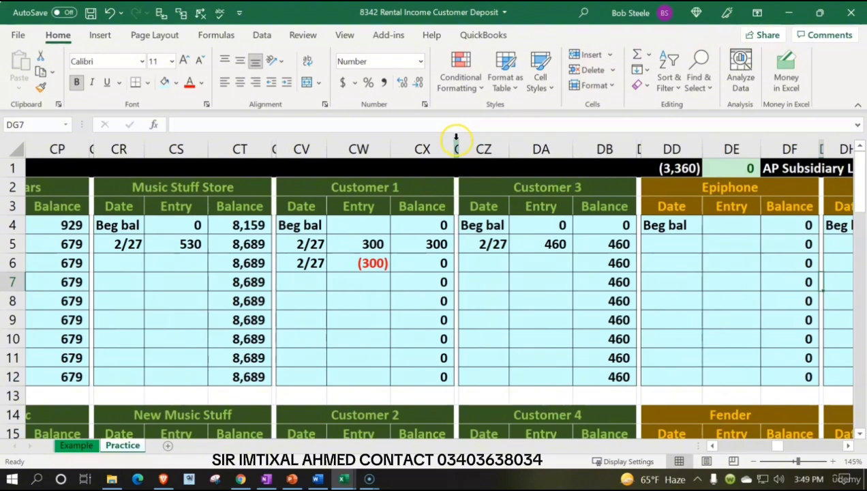
Step: Insert a copy of the Customer 3 and Customer 4 columns CY:DB at column DC, before the AP Subsidiary Ledger
{"action": "left_click_drag", "start_coordinate": [456, 139], "coordinate": [609, 148]}
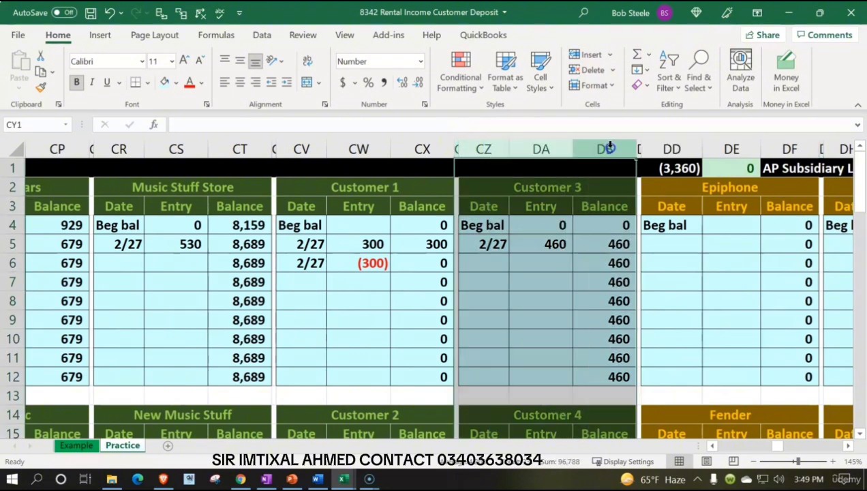
{"action": "key", "text": "ctrl+c"}
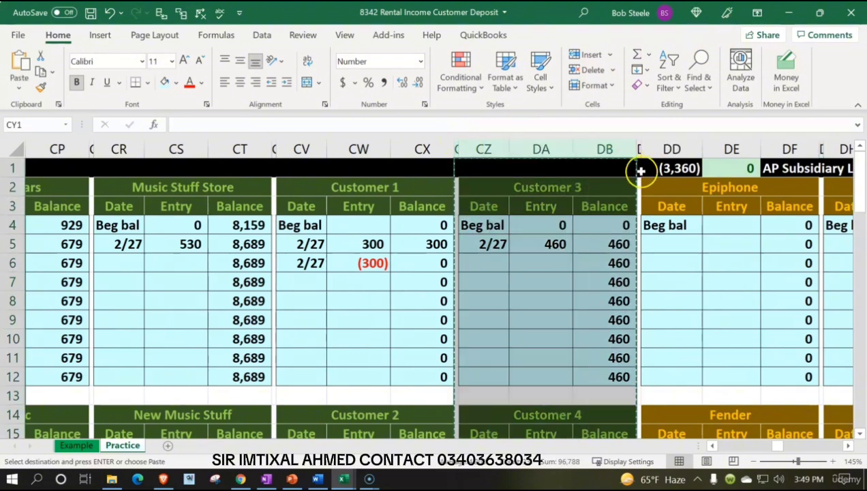
{"action": "left_click", "coordinate": [640, 169]}
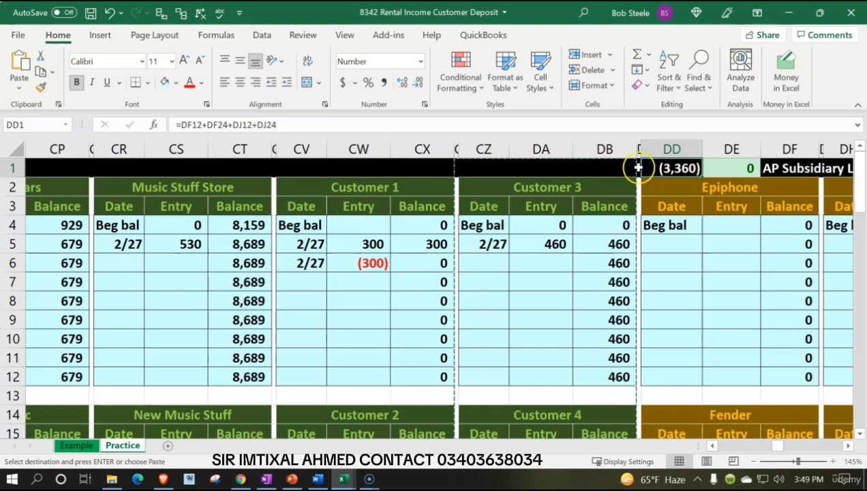
{"action": "left_click", "coordinate": [637, 168]}
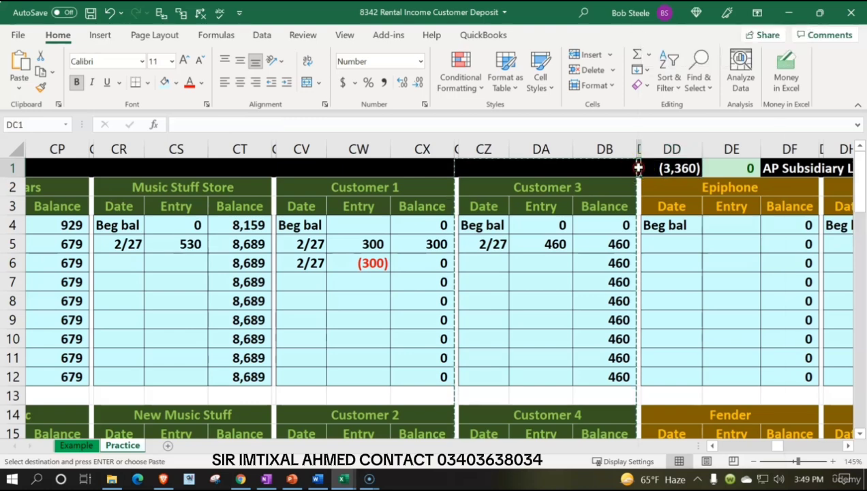
{"action": "right_click", "coordinate": [637, 168]}
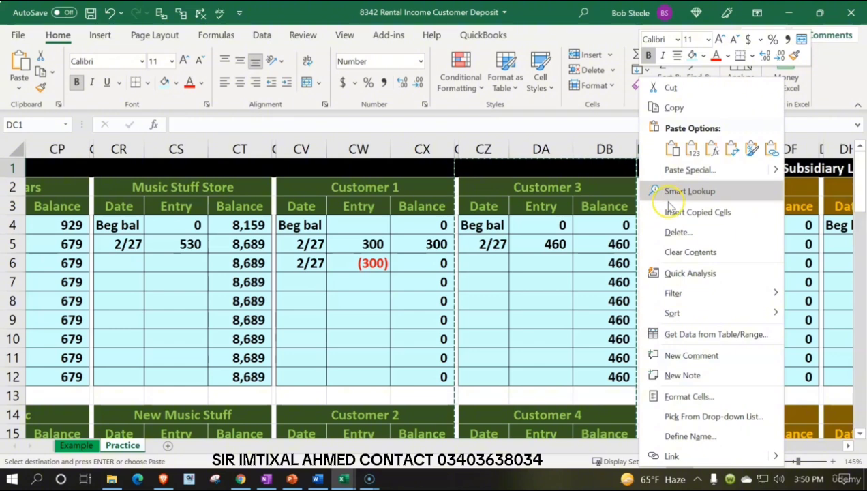
{"action": "left_click", "coordinate": [670, 212]}
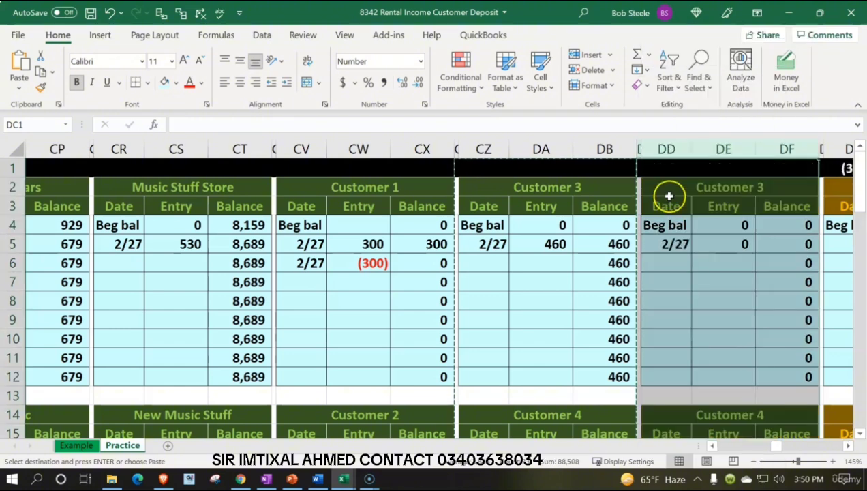
Step: Rename the copied upper customer account in DD2 to Customer 5
{"action": "left_click", "coordinate": [667, 186]}
{"action": "double_click", "coordinate": [742, 194]}
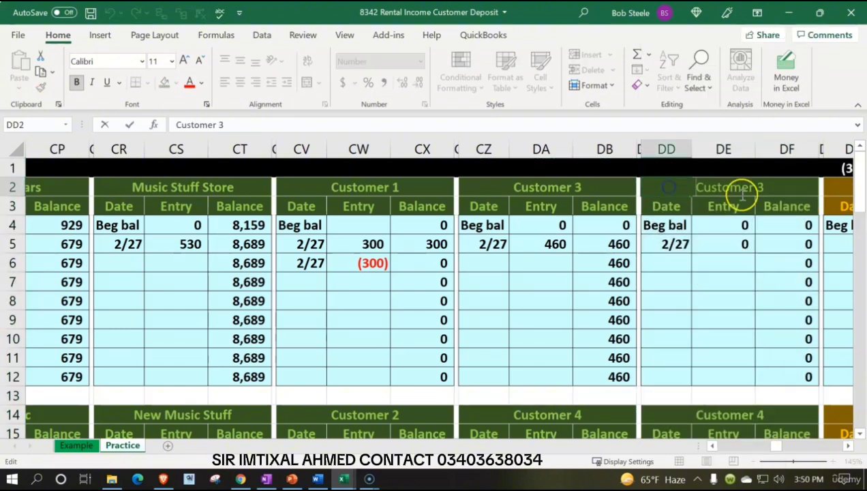
{"action": "left_click", "coordinate": [770, 188]}
{"action": "key", "text": "BackSpace"}
{"action": "key", "text": "BackSpace"}
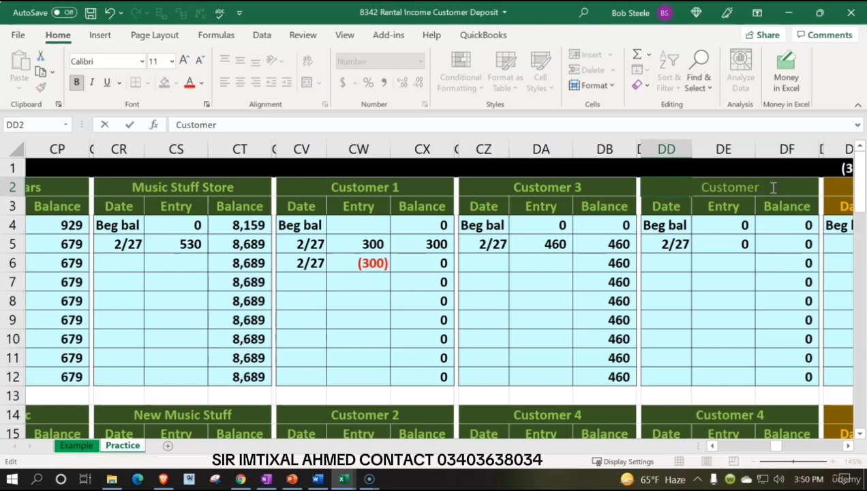
{"action": "type", "text": "5"}
{"action": "key", "text": "Return"}
Step: Clear the copied date and entry amount in DD5 and DE5 of the Customer 5 account
{"action": "key", "text": "Down"}
{"action": "key", "text": "Down"}
{"action": "key", "text": "Right"}
{"action": "key", "text": "Left"}
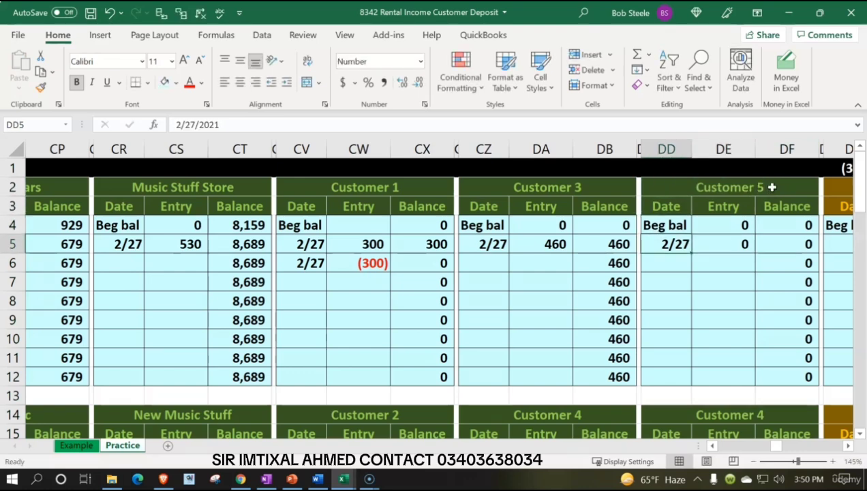
{"action": "key", "text": "Delete"}
{"action": "key", "text": "Right"}
{"action": "key", "text": "Delete"}
Step: Clear the copied Customer 4 heading in DD14 and that account's date and entry amount in DD17 and DE17
{"action": "key", "text": "Down"}
{"action": "key", "text": "Down"}
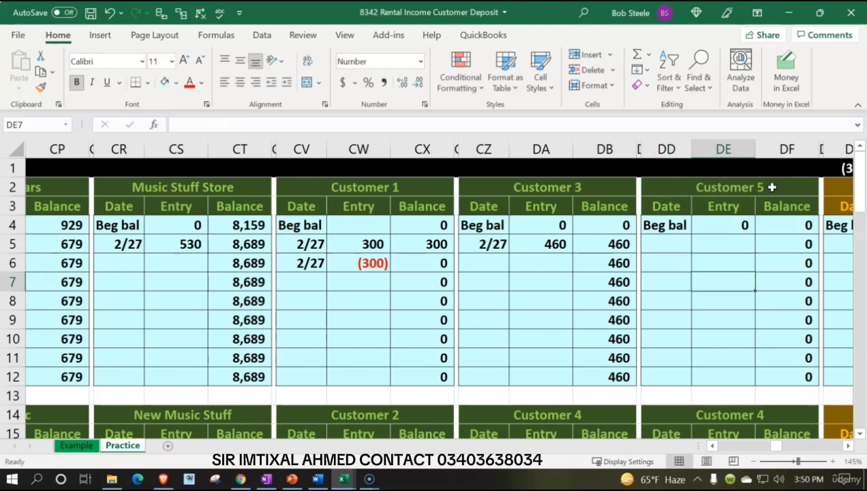
{"action": "key", "text": "Down"}
{"action": "key", "text": "Down"}
{"action": "key", "text": "Down"}
{"action": "key", "text": "Down"}
{"action": "key", "text": "Down"}
{"action": "key", "text": "Left"}
{"action": "key", "text": "Down"}
{"action": "key", "text": "Down"}
{"action": "key", "text": "Delete"}
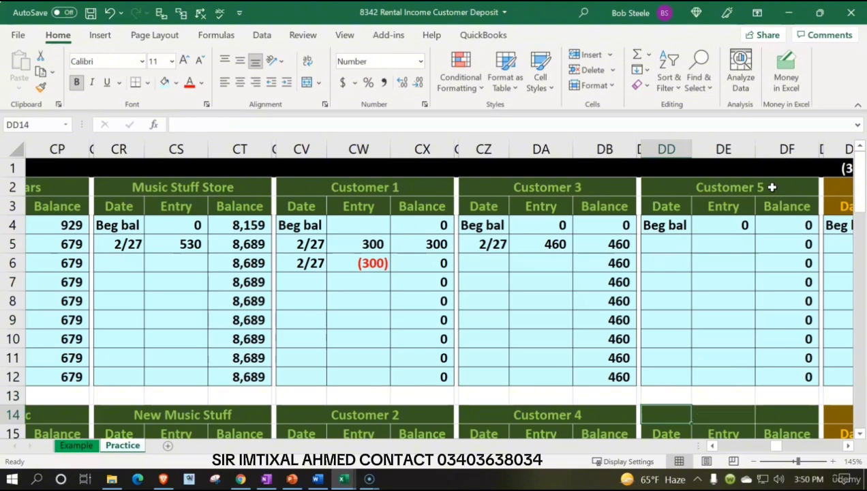
{"action": "key", "text": "Down"}
{"action": "key", "text": "Down"}
{"action": "key", "text": "Down"}
{"action": "key", "text": "Down"}
{"action": "key", "text": "Down"}
{"action": "key", "text": "Up"}
{"action": "key", "text": "Up"}
{"action": "key", "text": "Delete"}
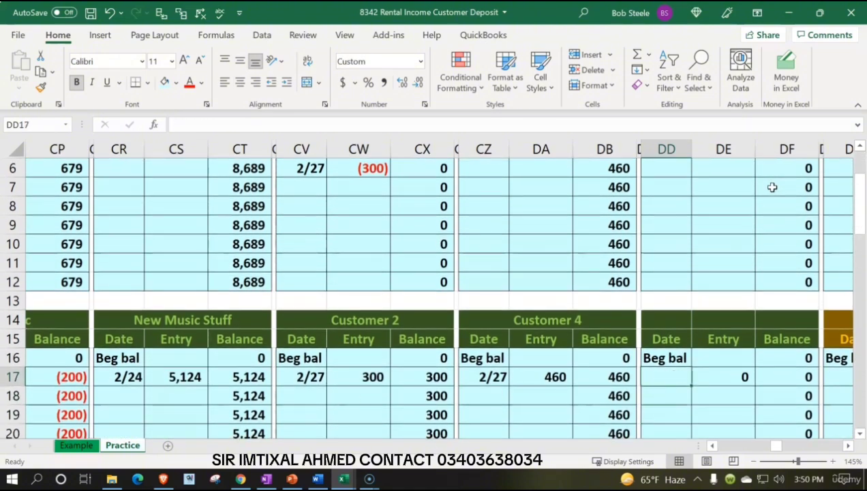
{"action": "key", "text": "Right"}
{"action": "key", "text": "Delete"}
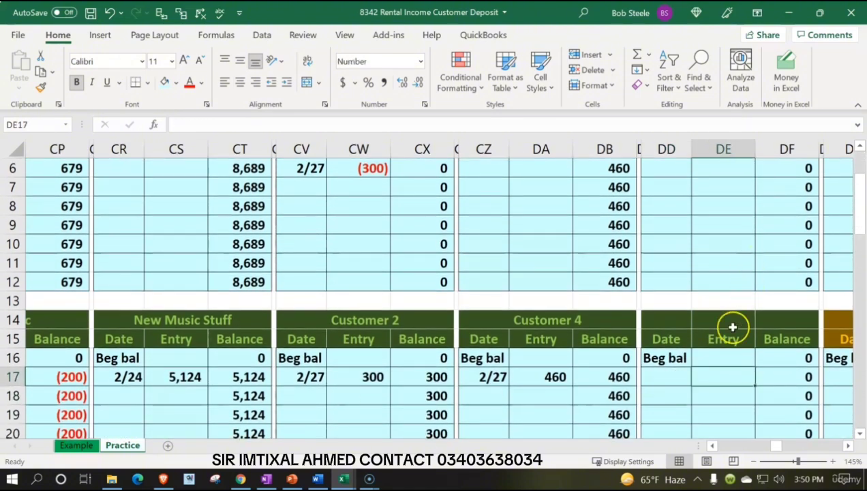
Step: Enter the date 2/27 in DD5 of the Customer 5 account
{"action": "scroll", "coordinate": [712, 344], "scroll_direction": "up", "scroll_amount": 2}
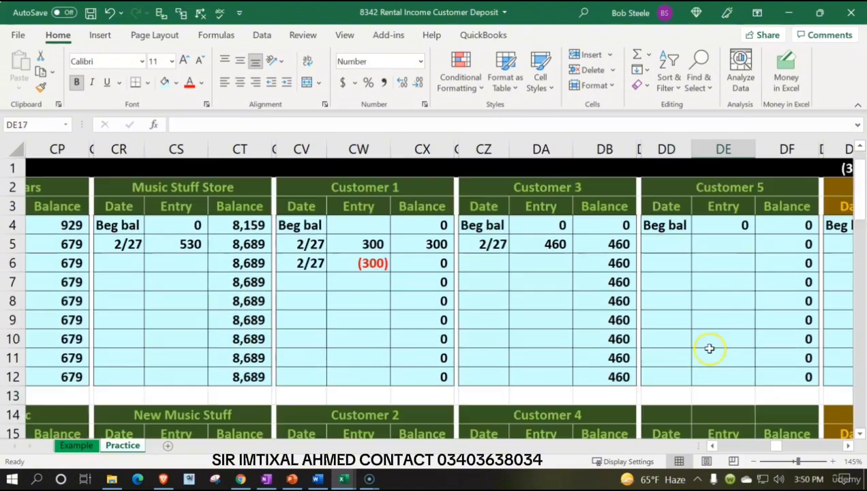
{"action": "left_click", "coordinate": [674, 244]}
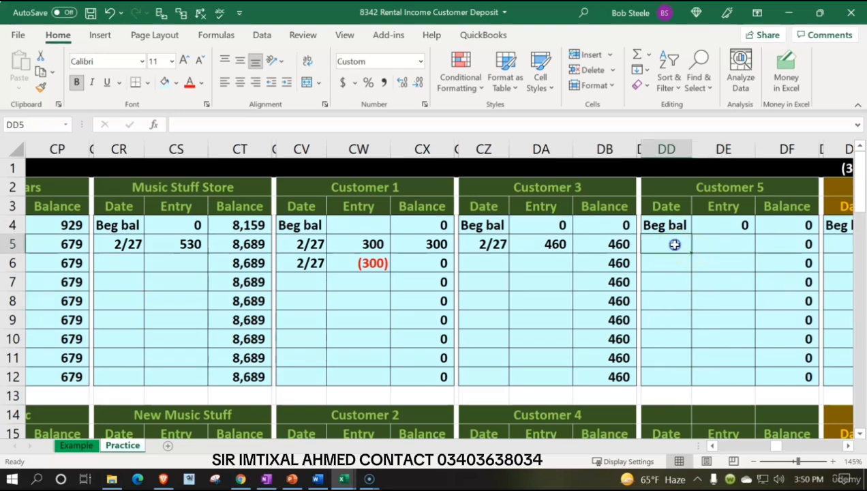
{"action": "type", "text": "2/27"}
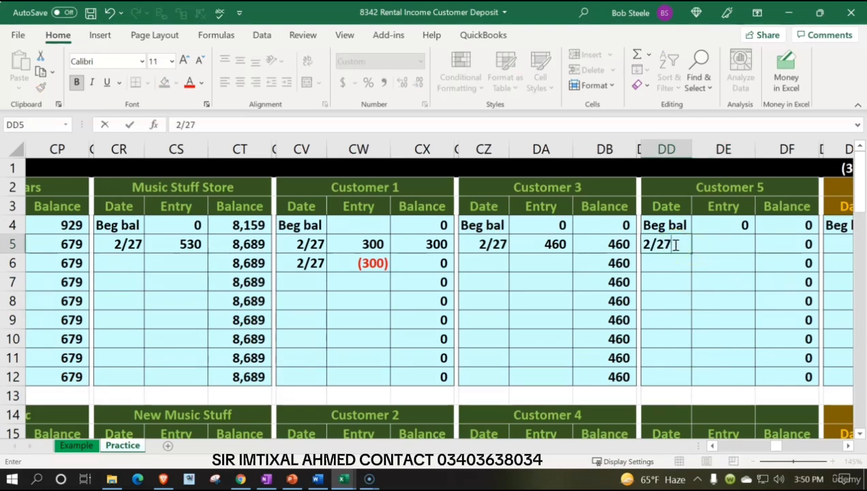
{"action": "key", "text": "Tab"}
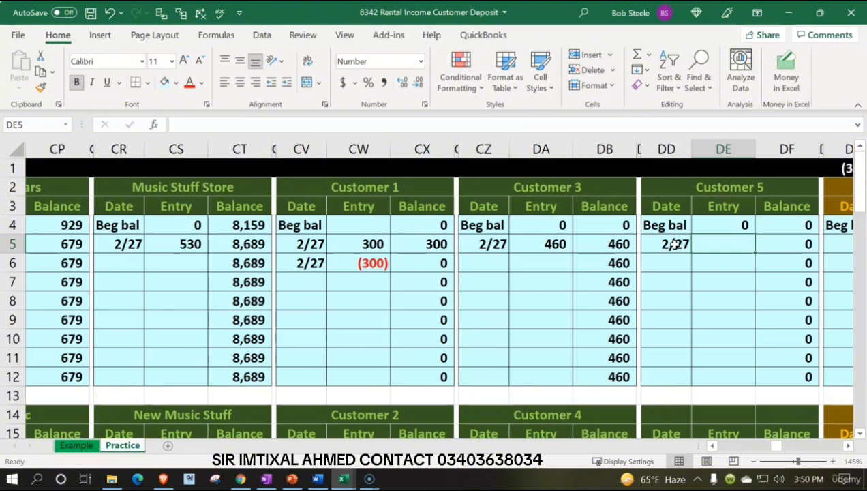
Step: Post the deposit to Customer 5 by linking the entry cell DE5 to the journal credit in S3
{"action": "type", "text": "="}
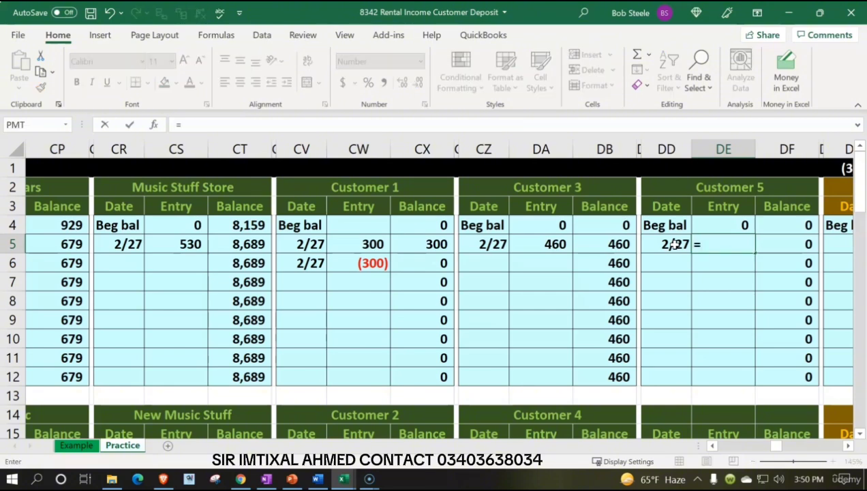
{"action": "key", "text": "Left"}
{"action": "key", "text": "Left"}
{"action": "key", "text": "Left"}
{"action": "key", "text": "Left"}
{"action": "key", "text": "Left"}
{"action": "key", "text": "Left"}
{"action": "key", "text": "Left"}
{"action": "key", "text": "Left"}
{"action": "key", "text": "Left"}
{"action": "key", "text": "Left"}
{"action": "key", "text": "Left"}
{"action": "key", "text": "Left"}
{"action": "key", "text": "Left"}
{"action": "key", "text": "Left"}
{"action": "key", "text": "Left"}
{"action": "key", "text": "Left"}
{"action": "key", "text": "Left"}
{"action": "key", "text": "Left"}
{"action": "key", "text": "Left"}
{"action": "key", "text": "Left"}
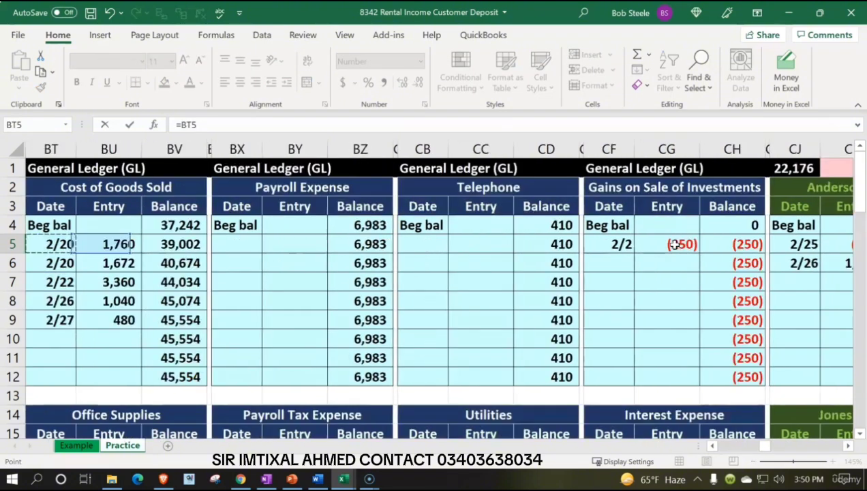
{"action": "key", "text": "Left"}
{"action": "key", "text": "Left"}
{"action": "key", "text": "Left"}
{"action": "key", "text": "Left"}
{"action": "key", "text": "Left"}
{"action": "key", "text": "Left"}
{"action": "key", "text": "Left"}
{"action": "key", "text": "Left"}
{"action": "key", "text": "Left"}
{"action": "key", "text": "Left"}
{"action": "key", "text": "Left"}
{"action": "key", "text": "Left"}
{"action": "key", "text": "Left"}
{"action": "key", "text": "Left"}
{"action": "key", "text": "Left"}
{"action": "key", "text": "Left"}
{"action": "key", "text": "Left"}
{"action": "key", "text": "Left"}
{"action": "key", "text": "Left"}
{"action": "key", "text": "Left"}
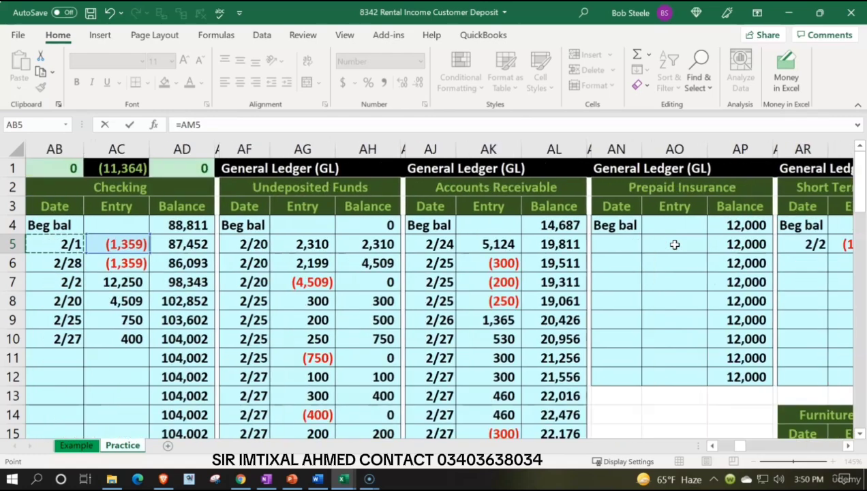
{"action": "key", "text": "Left"}
{"action": "key", "text": "Left"}
{"action": "key", "text": "Left"}
{"action": "key", "text": "Left"}
{"action": "key", "text": "Left"}
{"action": "key", "text": "Left"}
{"action": "key", "text": "Left"}
{"action": "key", "text": "Left"}
{"action": "key", "text": "Left"}
{"action": "key", "text": "Left"}
{"action": "key", "text": "Left"}
{"action": "key", "text": "Left"}
{"action": "key", "text": "Right"}
{"action": "key", "text": "Right"}
{"action": "key", "text": "Right"}
{"action": "key", "text": "Up"}
{"action": "key", "text": "Up"}
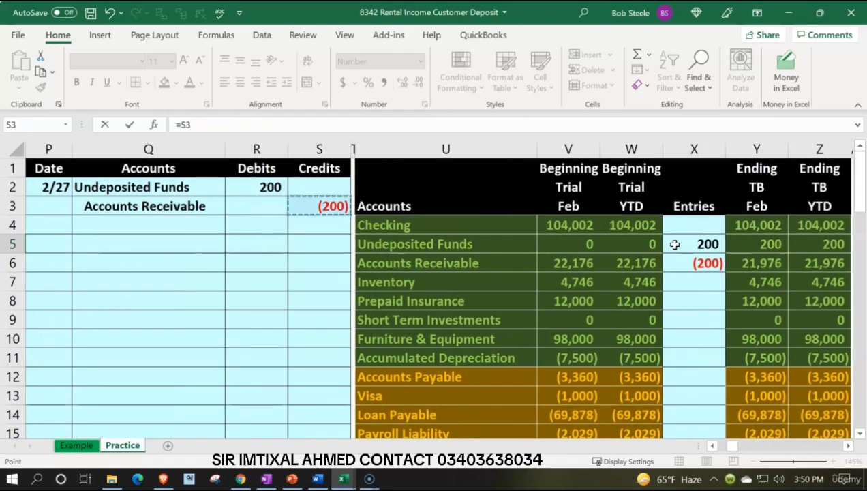
{"action": "key", "text": "Return"}
Step: Review Customer 5's running balance and check the AR Subsidiary Ledger total and difference in CJ1 and CK1
{"action": "key", "text": "Right"}
{"action": "key", "text": "Right"}
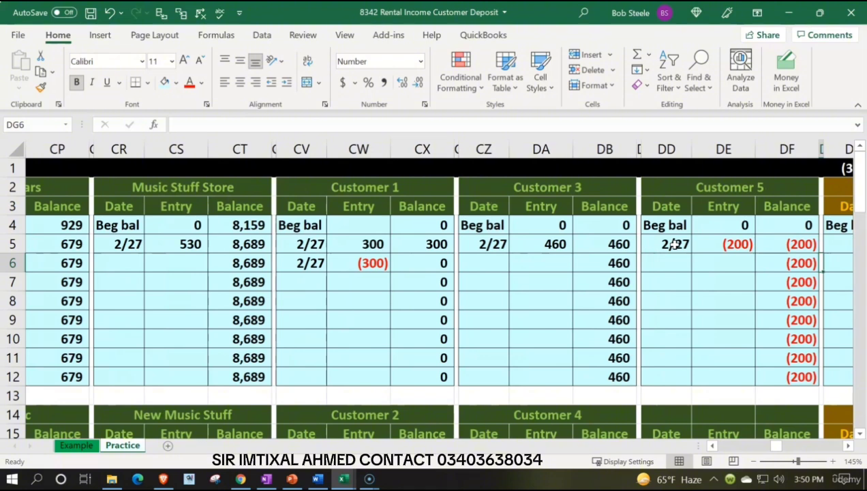
{"action": "key", "text": "Left"}
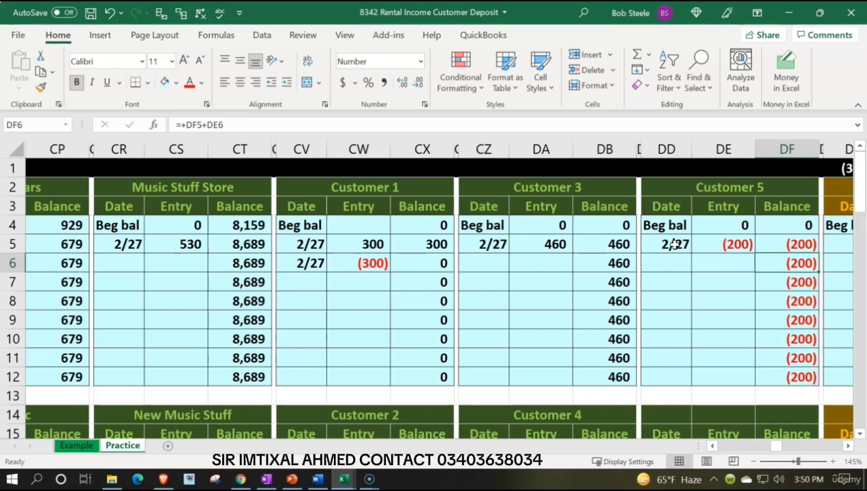
{"action": "left_click_drag", "start_coordinate": [668, 263], "coordinate": [708, 260]}
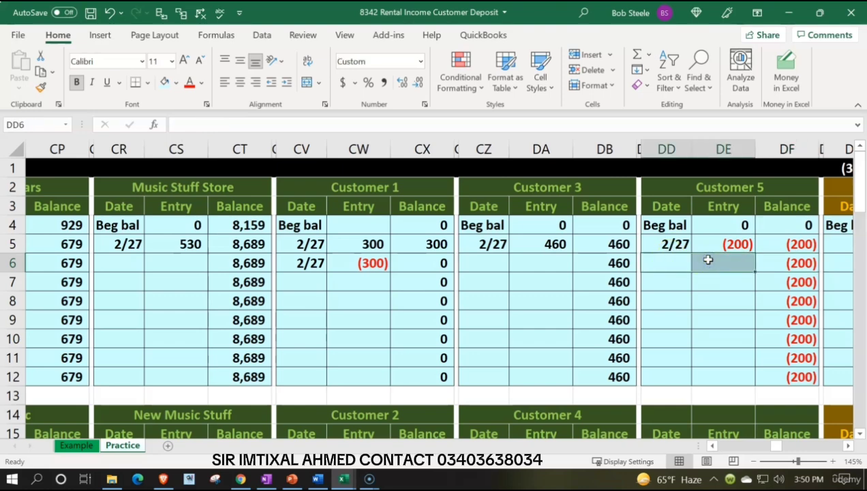
{"action": "key", "text": "Left"}
{"action": "key", "text": "Left"}
{"action": "key", "text": "Left"}
{"action": "key", "text": "Left"}
{"action": "key", "text": "Left"}
{"action": "key", "text": "Left"}
{"action": "key", "text": "Left"}
{"action": "key", "text": "Left"}
{"action": "key", "text": "Left"}
{"action": "key", "text": "Left"}
{"action": "key", "text": "Left"}
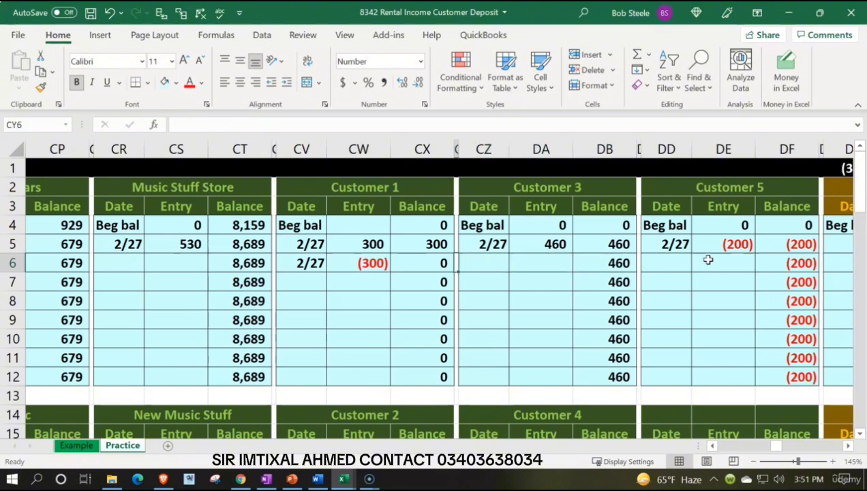
{"action": "key", "text": "Left"}
{"action": "key", "text": "Left"}
{"action": "key", "text": "Left"}
{"action": "key", "text": "Left"}
{"action": "key", "text": "Left"}
{"action": "key", "text": "Left"}
{"action": "key", "text": "Left"}
{"action": "key", "text": "Left"}
{"action": "key", "text": "Left"}
{"action": "key", "text": "Left"}
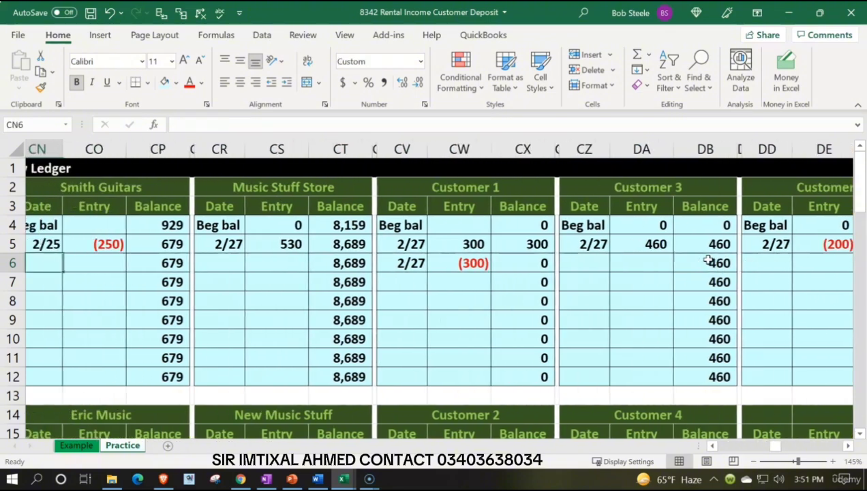
{"action": "key", "text": "Left"}
{"action": "key", "text": "Left"}
{"action": "key", "text": "Left"}
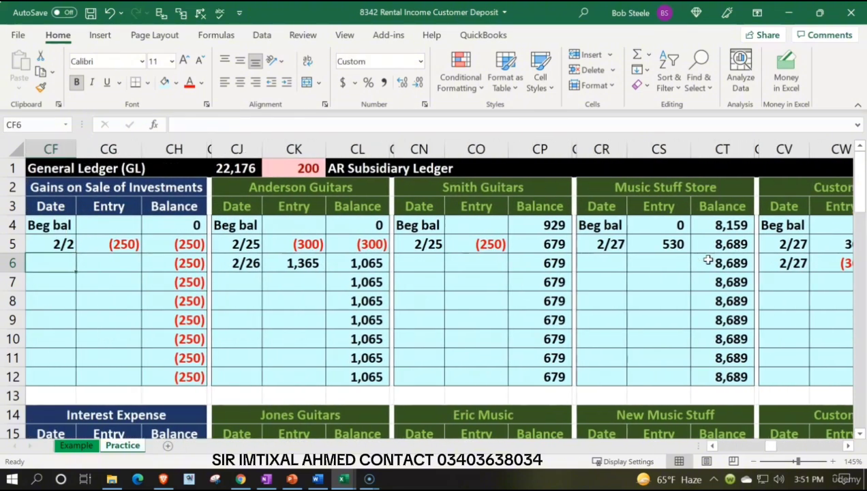
Step: Extend the AR Subsidiary Ledger total formula in CJ1 by adding the new account balances DF12 and DF24
{"action": "left_click", "coordinate": [234, 167]}
{"action": "double_click", "coordinate": [233, 167]}
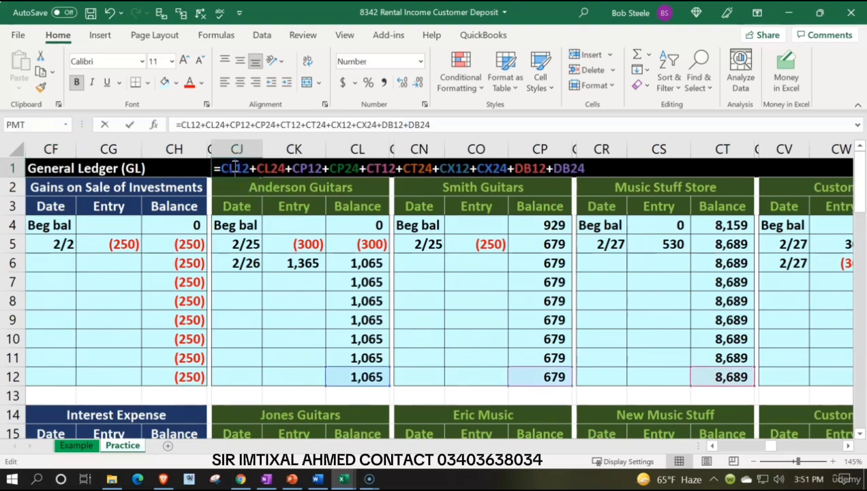
{"action": "type", "text": "+"}
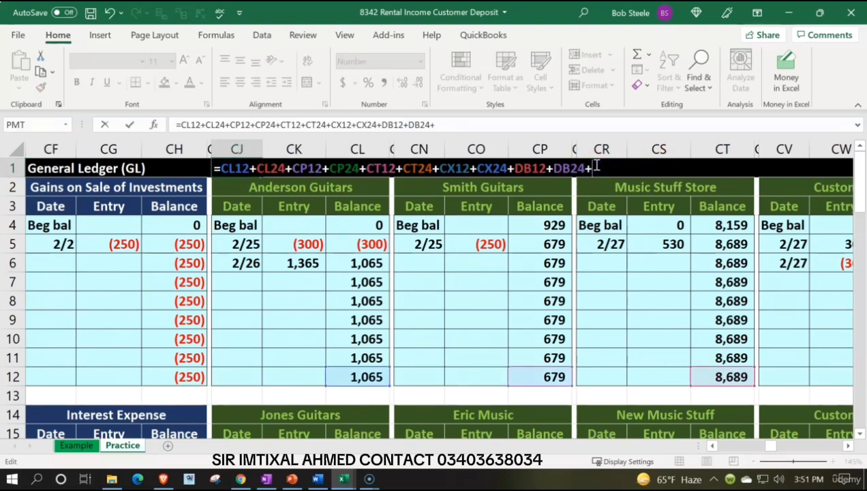
{"action": "left_click", "coordinate": [621, 240]}
{"action": "key", "text": "Right"}
{"action": "key", "text": "Right"}
{"action": "key", "text": "Right"}
{"action": "key", "text": "Right"}
{"action": "key", "text": "Right"}
{"action": "key", "text": "Right"}
{"action": "key", "text": "Right"}
{"action": "key", "text": "Right"}
{"action": "key", "text": "Right"}
{"action": "key", "text": "Right"}
{"action": "key", "text": "Right"}
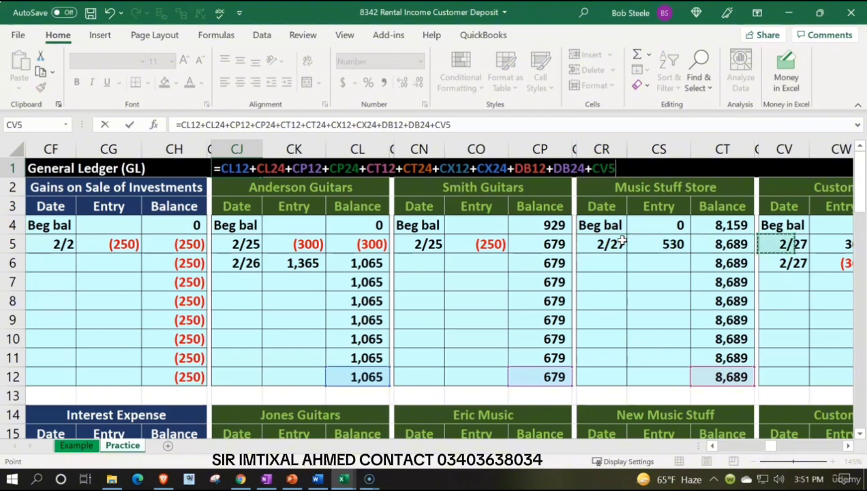
{"action": "key", "text": "Right"}
{"action": "key", "text": "Right"}
{"action": "key", "text": "Right"}
{"action": "key", "text": "Right"}
{"action": "key", "text": "Right"}
{"action": "key", "text": "Right"}
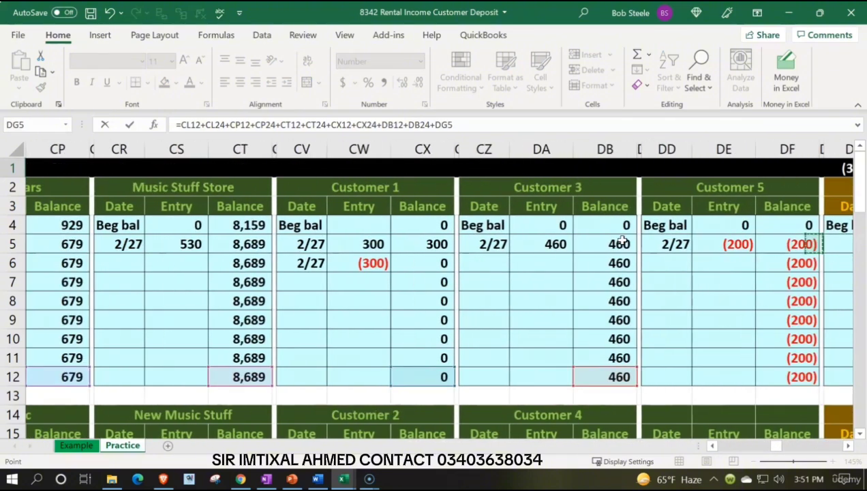
{"action": "scroll", "coordinate": [678, 316], "scroll_direction": "down", "scroll_amount": 1}
{"action": "left_click", "coordinate": [678, 317]}
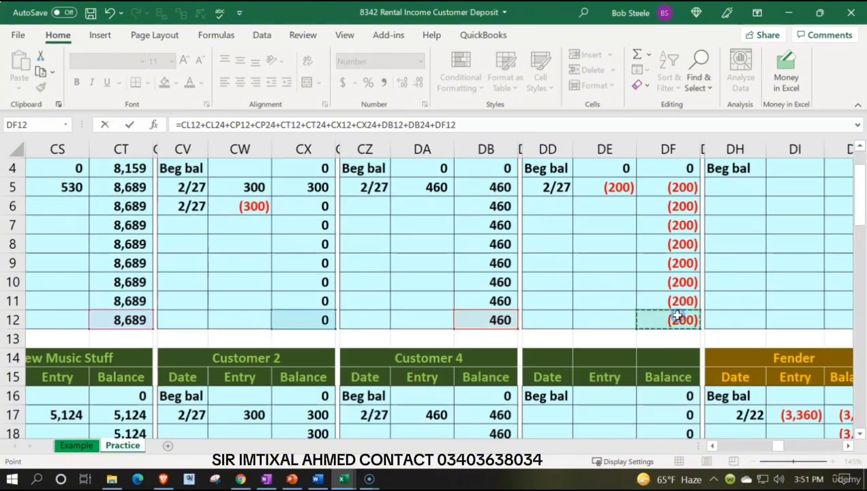
{"action": "type", "text": "+"}
{"action": "scroll", "coordinate": [678, 317], "scroll_direction": "down", "scroll_amount": 3}
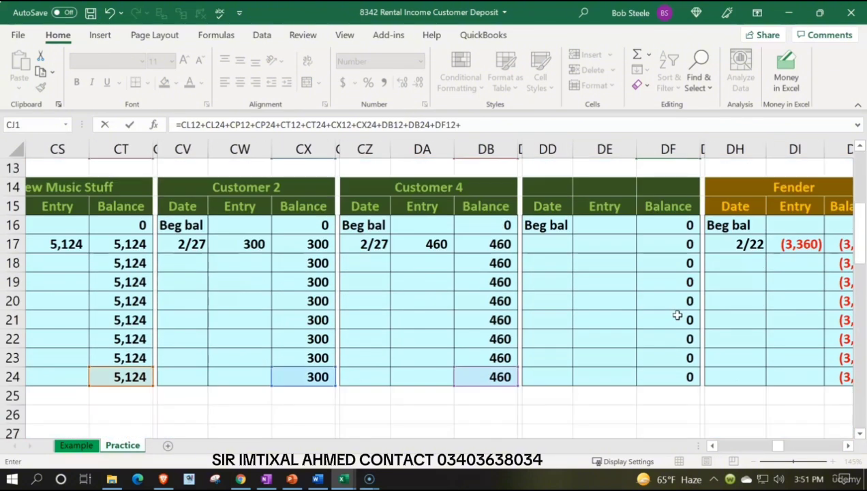
{"action": "left_click", "coordinate": [673, 378]}
{"action": "key", "text": "Return"}
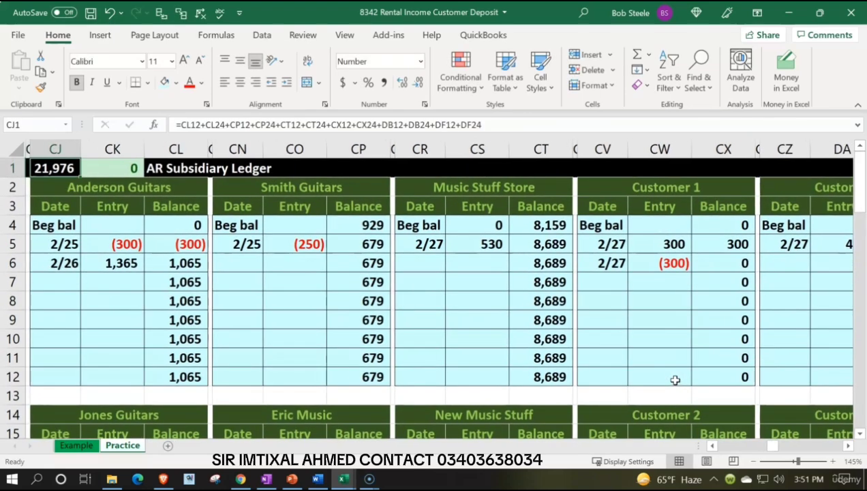
Step: Compare the AR Subsidiary Ledger total with the Accounts Receivable ending YTD balance in Z6 of the trial balance
{"action": "key", "text": "Left"}
{"action": "key", "text": "Left"}
{"action": "key", "text": "Left"}
{"action": "key", "text": "Left"}
{"action": "key", "text": "Left"}
{"action": "key", "text": "Left"}
{"action": "key", "text": "Left"}
{"action": "key", "text": "Left"}
{"action": "key", "text": "Left"}
{"action": "key", "text": "Left"}
{"action": "key", "text": "Left"}
{"action": "key", "text": "Left"}
{"action": "key", "text": "Left"}
{"action": "key", "text": "Left"}
{"action": "key", "text": "Left"}
{"action": "key", "text": "Left"}
{"action": "key", "text": "Left"}
{"action": "key", "text": "Left"}
{"action": "key", "text": "Left"}
{"action": "key", "text": "Left"}
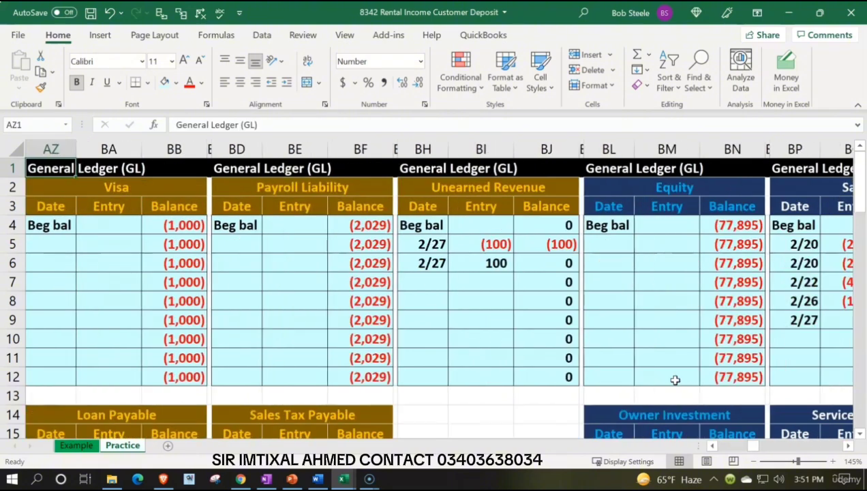
{"action": "key", "text": "Left"}
{"action": "key", "text": "Left"}
{"action": "key", "text": "Left"}
{"action": "key", "text": "Left"}
{"action": "key", "text": "Left"}
{"action": "key", "text": "Left"}
{"action": "key", "text": "Left"}
{"action": "key", "text": "Left"}
{"action": "key", "text": "Left"}
{"action": "key", "text": "Left"}
{"action": "key", "text": "Left"}
{"action": "key", "text": "Left"}
{"action": "key", "text": "Left"}
{"action": "key", "text": "Left"}
{"action": "key", "text": "Left"}
{"action": "key", "text": "Left"}
{"action": "key", "text": "Left"}
{"action": "key", "text": "Left"}
{"action": "key", "text": "Left"}
{"action": "key", "text": "Left"}
{"action": "key", "text": "Right"}
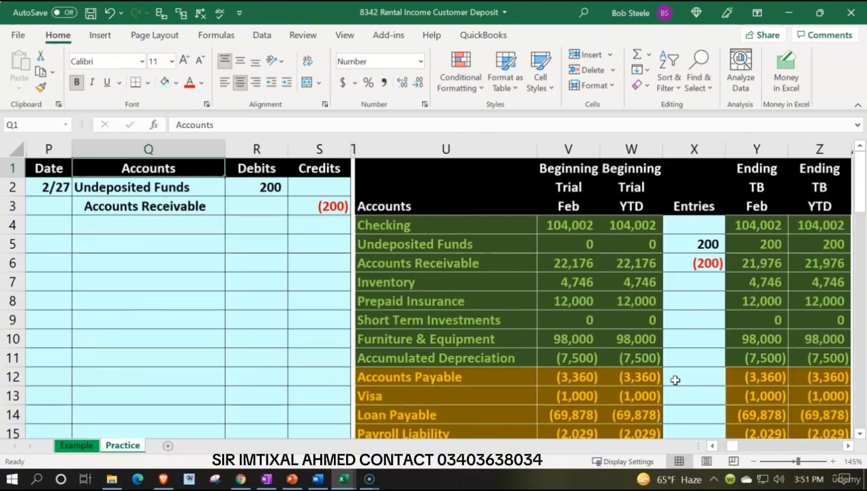
{"action": "key", "text": "Right"}
{"action": "key", "text": "Right"}
{"action": "key", "text": "Right"}
{"action": "key", "text": "Right"}
{"action": "key", "text": "Right"}
{"action": "key", "text": "Right"}
{"action": "key", "text": "Right"}
{"action": "key", "text": "Right"}
{"action": "key", "text": "Right"}
{"action": "key", "text": "Right"}
{"action": "key", "text": "Down"}
{"action": "key", "text": "Down"}
{"action": "key", "text": "Down"}
{"action": "key", "text": "Down"}
{"action": "key", "text": "Down"}
{"action": "key", "text": "Left"}
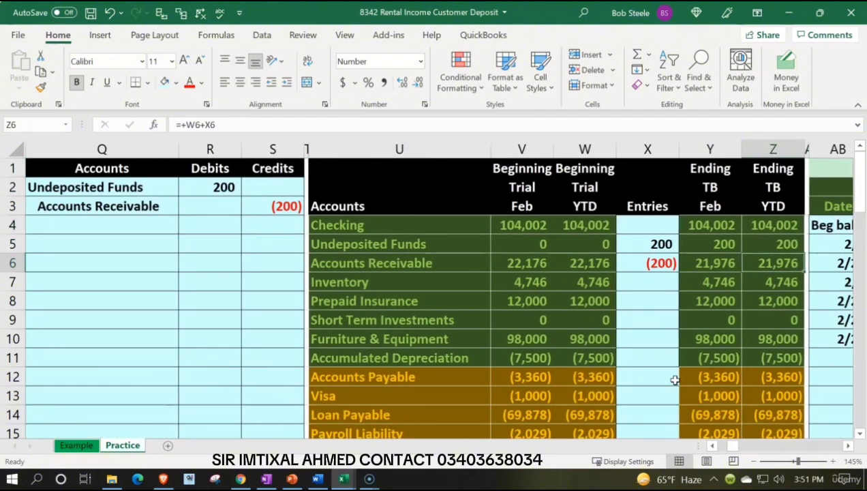
Step: Review the journal entry against the ending February balances of Accounts Receivable and Undeposited Funds in the trial balance
{"action": "key", "text": "Left"}
{"action": "key", "text": "Left"}
{"action": "key", "text": "Left"}
{"action": "key", "text": "Left"}
{"action": "key", "text": "Left"}
{"action": "key", "text": "Left"}
{"action": "key", "text": "Left"}
{"action": "key", "text": "Left"}
{"action": "key", "text": "Left"}
{"action": "key", "text": "Left"}
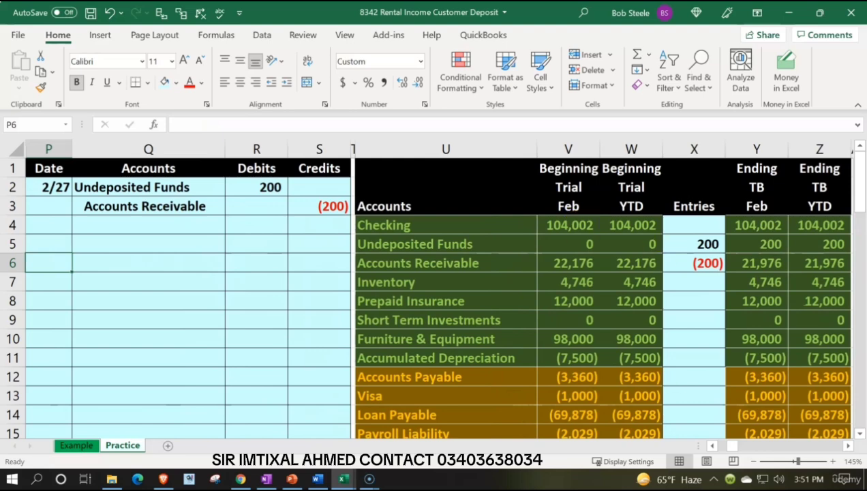
{"action": "key", "text": "Left"}
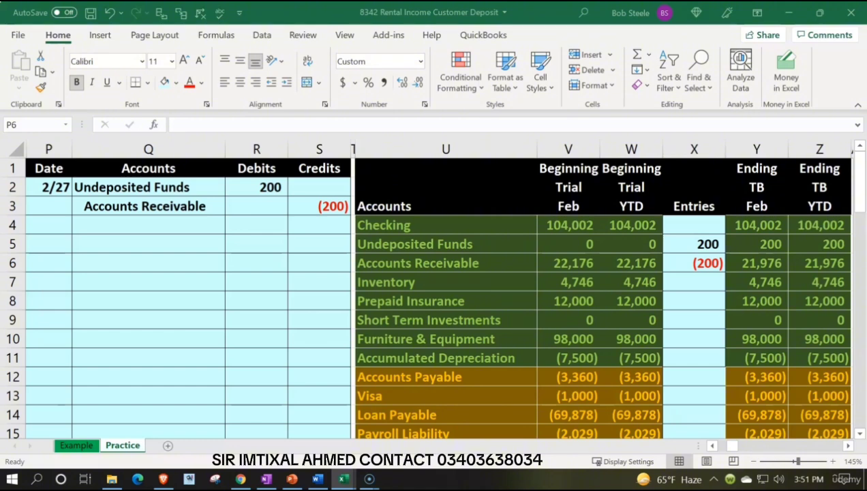
{"action": "left_click", "coordinate": [768, 263]}
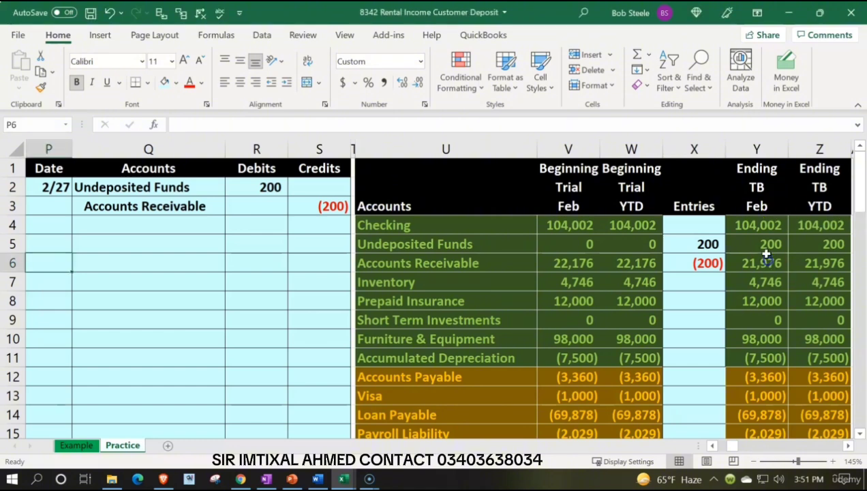
{"action": "left_click", "coordinate": [763, 244]}
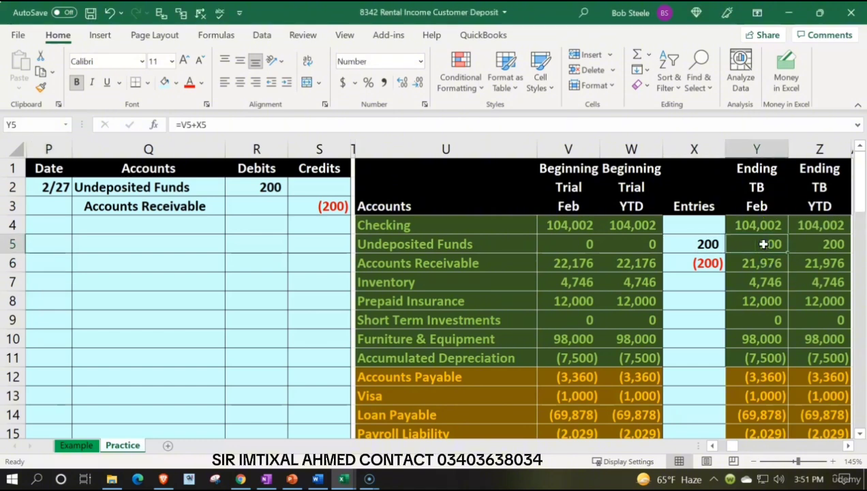
Step: Start a second journal entry in row 5 dated 2/27, linking its account name in Q5 to Checking in U4
{"action": "left_click", "coordinate": [57, 244]}
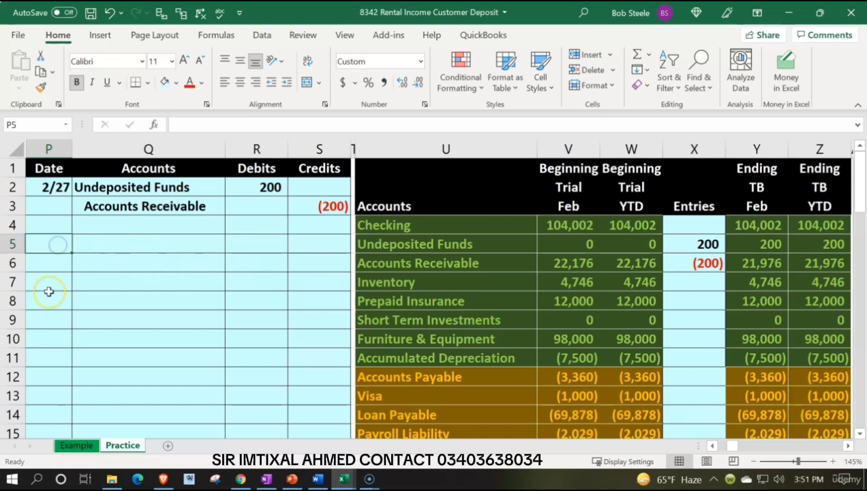
{"action": "type", "text": "2/27"}
{"action": "key", "text": "Tab"}
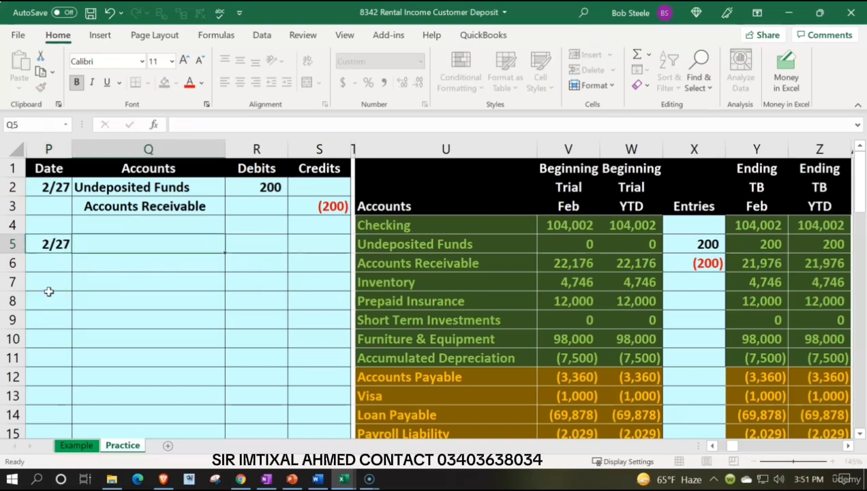
{"action": "type", "text": "="}
{"action": "key", "text": "Right"}
{"action": "key", "text": "Right"}
{"action": "key", "text": "Right"}
{"action": "key", "text": "Up"}
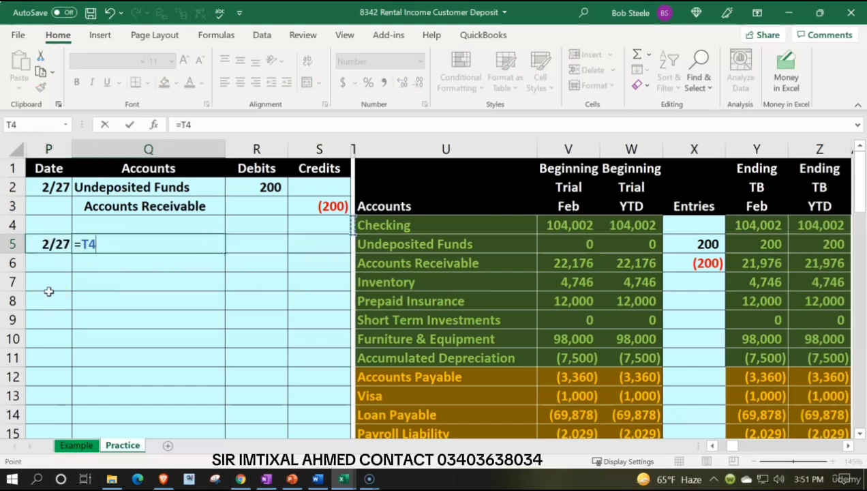
{"action": "key", "text": "Right"}
{"action": "key", "text": "Tab"}
Step: Enter the Checking debit in R5 as a link to the 200 Undeposited Funds debit in R2
{"action": "type", "text": "+"}
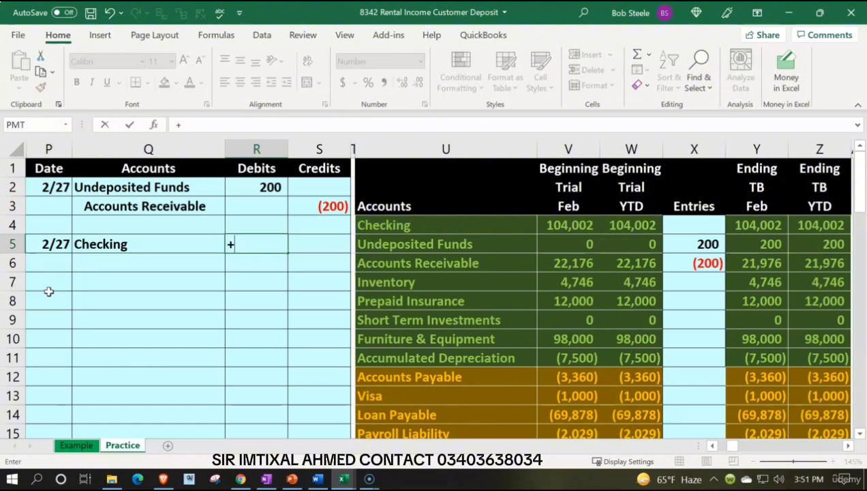
{"action": "key", "text": "Up"}
{"action": "key", "text": "Up"}
{"action": "key", "text": "Up"}
{"action": "key", "text": "Return"}
Step: Enter the credit in S6 as the negative of the Checking debit in R5
{"action": "key", "text": "Tab"}
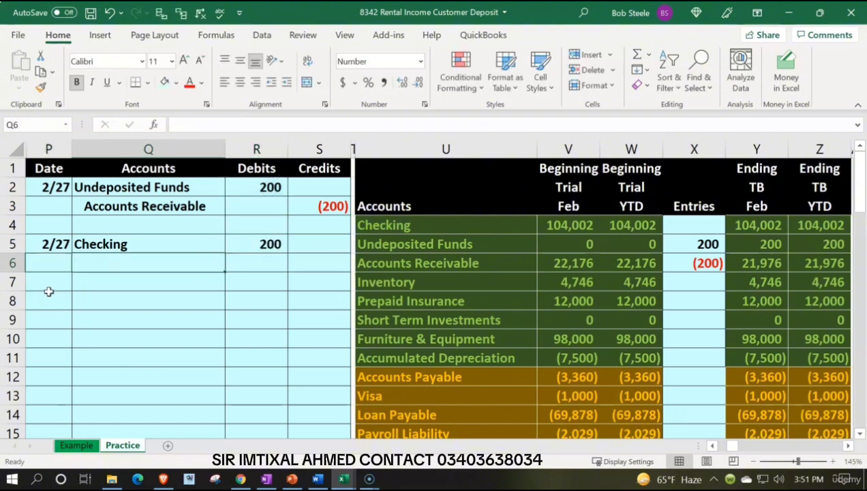
{"action": "key", "text": "Tab"}
{"action": "key", "text": "Tab"}
{"action": "type", "text": "-"}
{"action": "key", "text": "Left"}
{"action": "key", "text": "Up"}
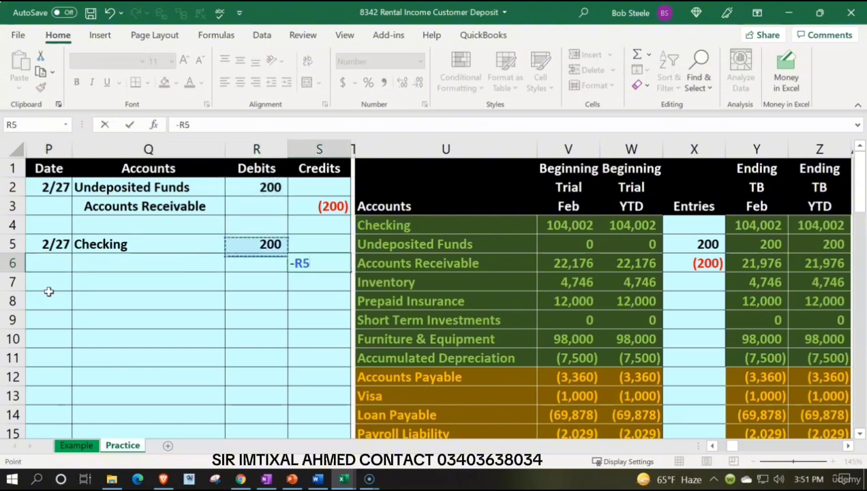
{"action": "key", "text": "Return"}
Step: Link the credit account name in Q6 to Undeposited Funds in U5 and indent it
{"action": "key", "text": "Left"}
{"action": "key", "text": "Left"}
{"action": "key", "text": "Up"}
{"action": "type", "text": "+"}
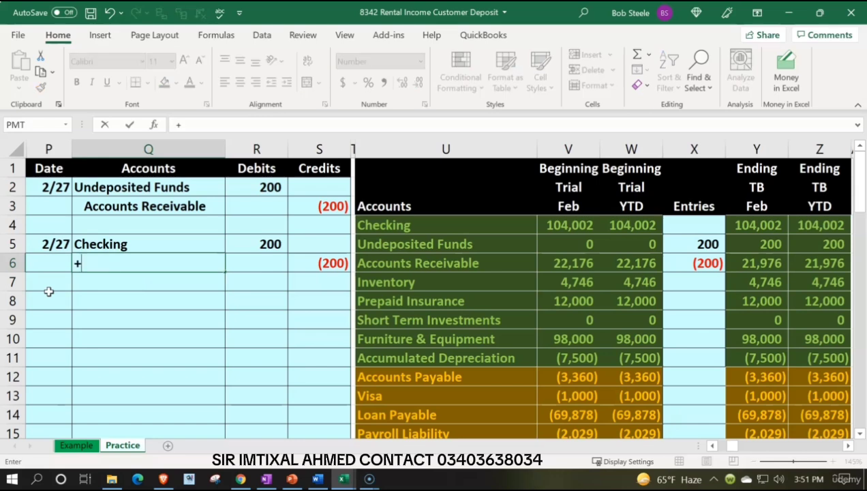
{"action": "key", "text": "Right"}
{"action": "key", "text": "Right"}
{"action": "key", "text": "Right"}
{"action": "key", "text": "Right"}
{"action": "key", "text": "Up"}
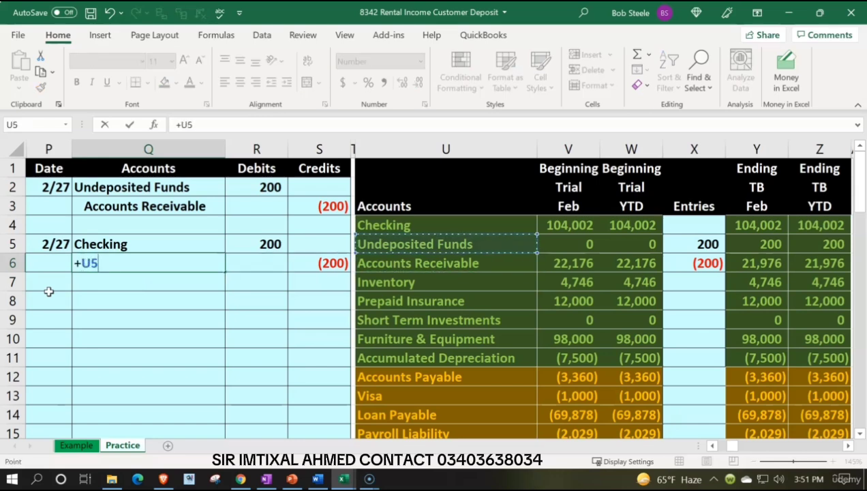
{"action": "key", "text": "Return"}
{"action": "key", "text": "Up"}
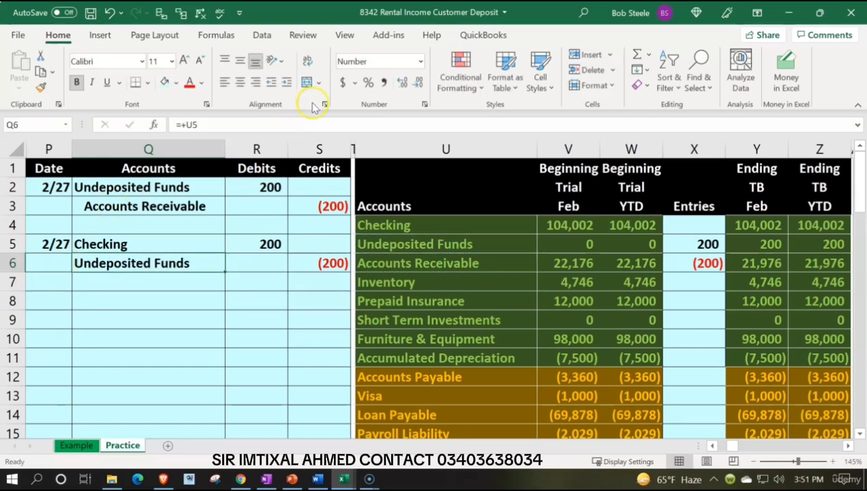
{"action": "left_click", "coordinate": [287, 82]}
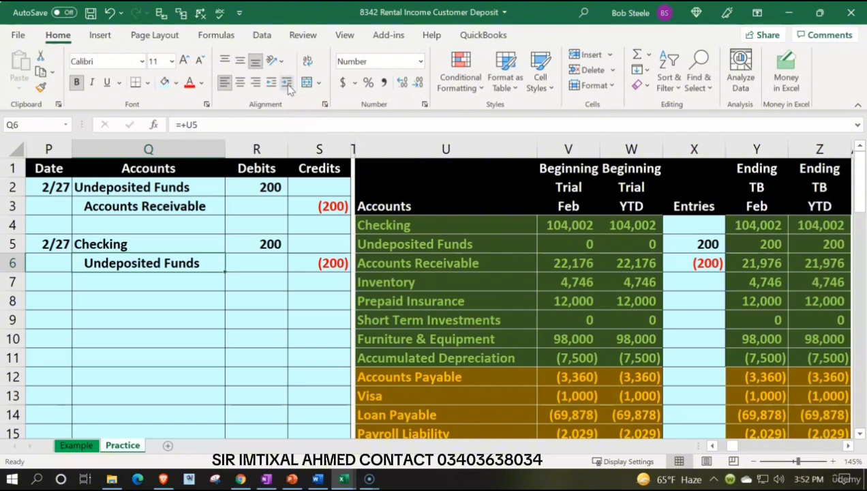
Step: Post the Checking debit to the trial balance by linking entry cell X4 to R5
{"action": "left_click", "coordinate": [62, 244]}
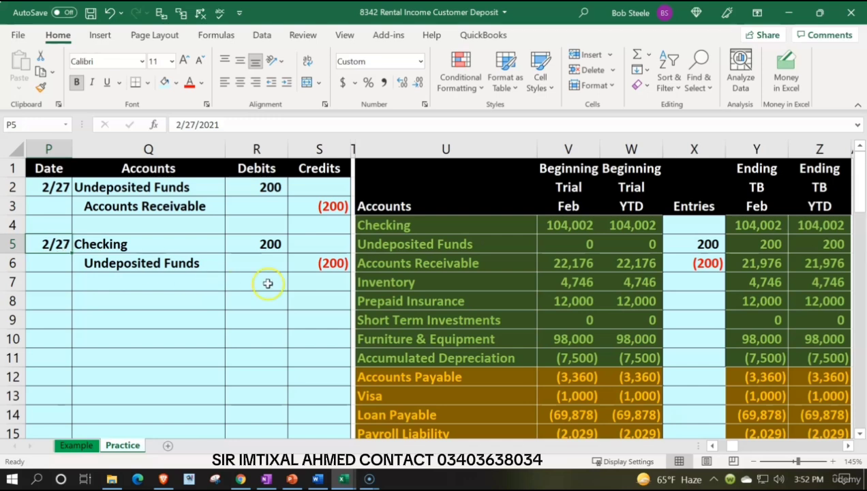
{"action": "left_click", "coordinate": [426, 245]}
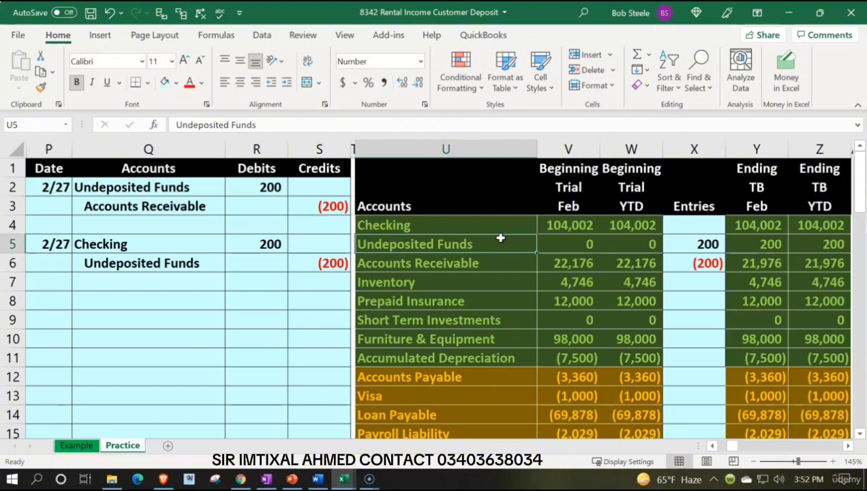
{"action": "left_click", "coordinate": [316, 238]}
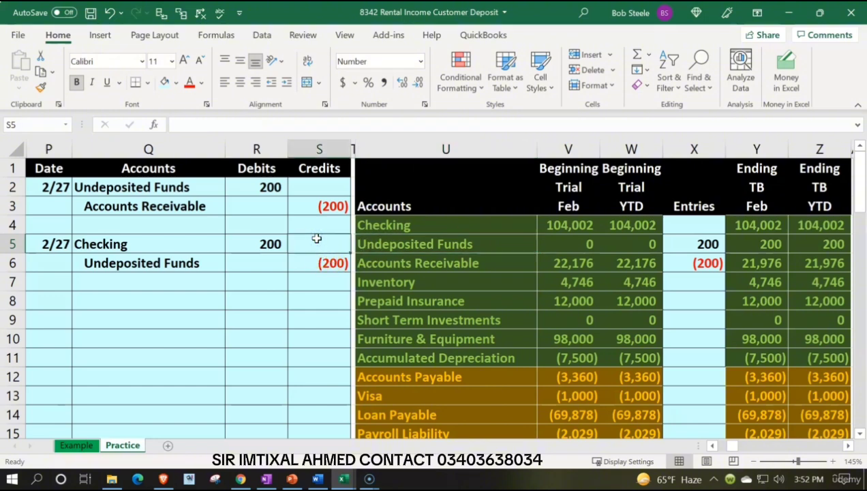
{"action": "key", "text": "Right"}
{"action": "key", "text": "Right"}
{"action": "key", "text": "Right"}
{"action": "key", "text": "Right"}
{"action": "key", "text": "Right"}
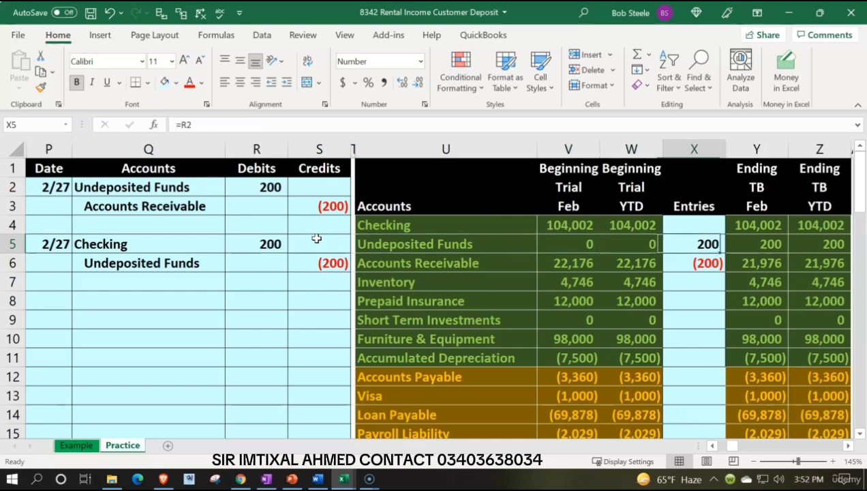
{"action": "key", "text": "Up"}
{"action": "type", "text": "="}
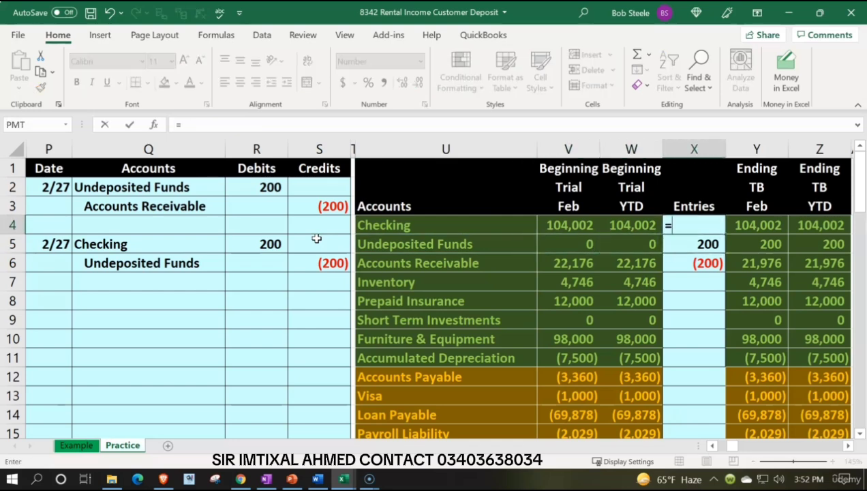
{"action": "key", "text": "Left"}
{"action": "key", "text": "Left"}
{"action": "key", "text": "Left"}
{"action": "key", "text": "Left"}
{"action": "key", "text": "Left"}
{"action": "key", "text": "Down"}
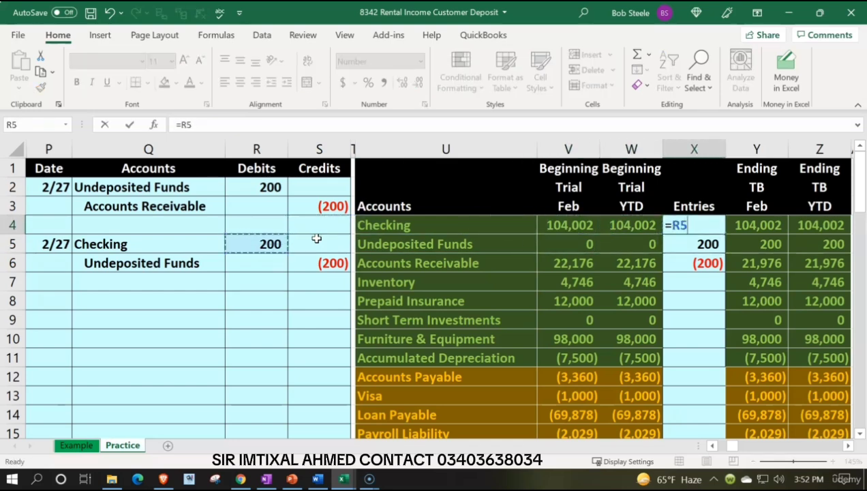
{"action": "key", "text": "Return"}
Step: Add the credit in S6 to the Undeposited Funds entry formula in X5, alongside R2
{"action": "left_click", "coordinate": [158, 261]}
{"action": "left_click_drag", "start_coordinate": [157, 261], "coordinate": [294, 265]}
{"action": "key", "text": "Right"}
{"action": "key", "text": "Right"}
{"action": "key", "text": "Right"}
{"action": "key", "text": "Right"}
{"action": "key", "text": "Right"}
{"action": "key", "text": "Right"}
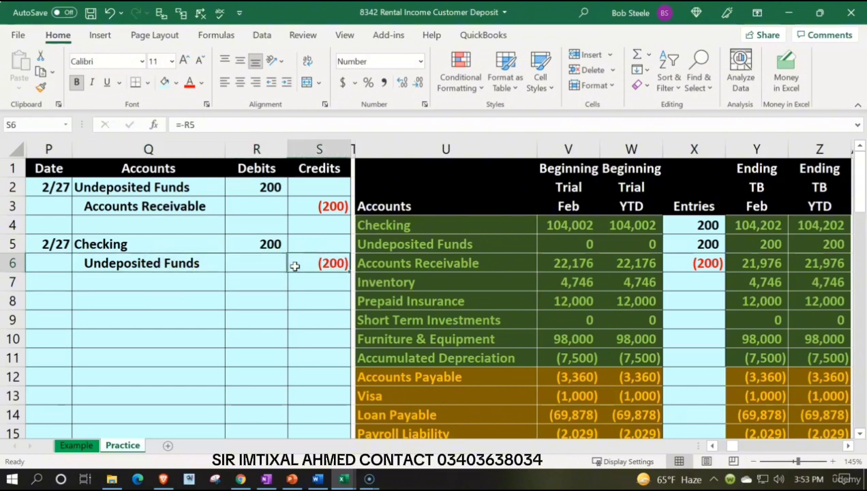
{"action": "key", "text": "Up"}
{"action": "key", "text": "F2"}
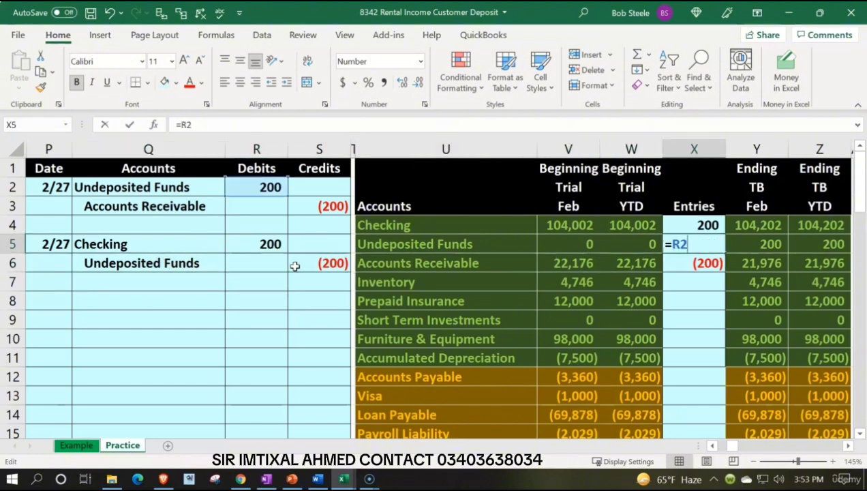
{"action": "type", "text": "+"}
{"action": "key", "text": "Left"}
{"action": "key", "text": "Left"}
{"action": "key", "text": "Left"}
{"action": "key", "text": "Left"}
{"action": "key", "text": "Left"}
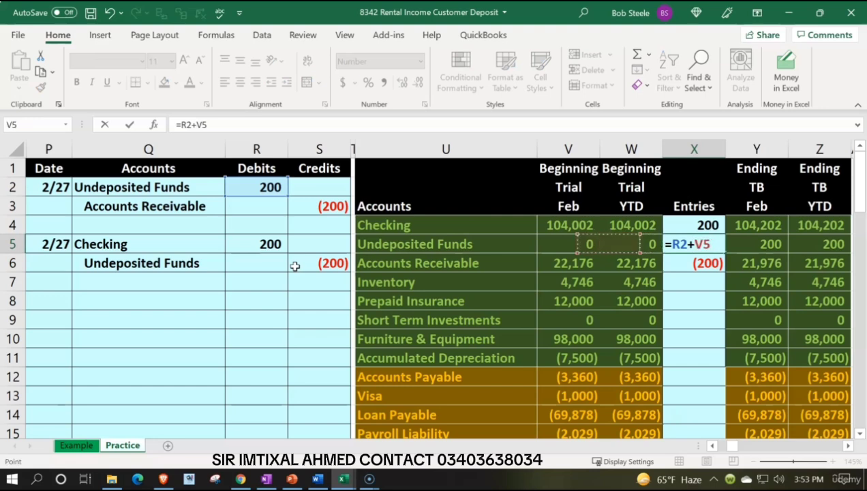
{"action": "key", "text": "Down"}
{"action": "key", "text": "Return"}
{"action": "key", "text": "Up"}
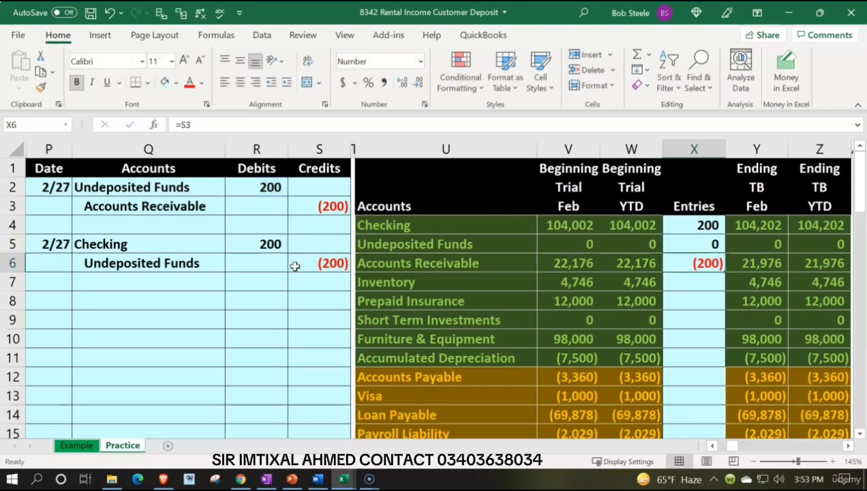
Step: Enter the date 2/24 in AB11, the next empty row of the Checking ledger
{"action": "key", "text": "Right"}
{"action": "key", "text": "Up"}
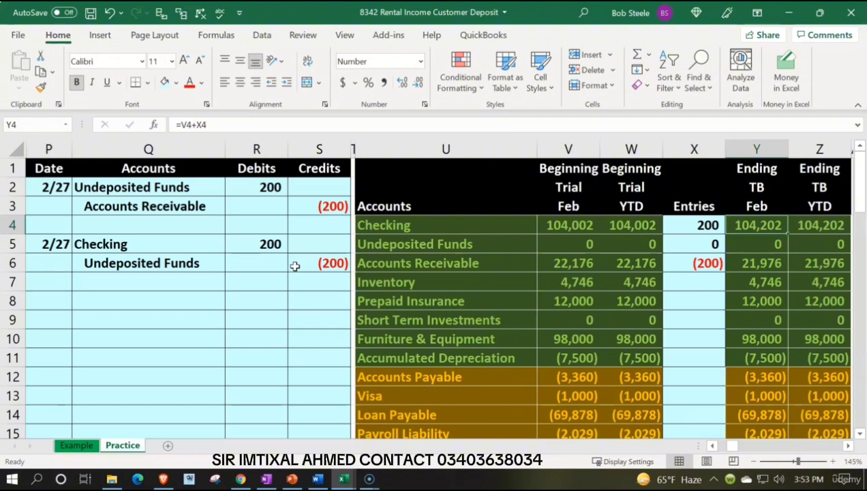
{"action": "key", "text": "Right"}
{"action": "key", "text": "Right"}
{"action": "key", "text": "Right"}
{"action": "key", "text": "Right"}
{"action": "key", "text": "Right"}
{"action": "key", "text": "Down"}
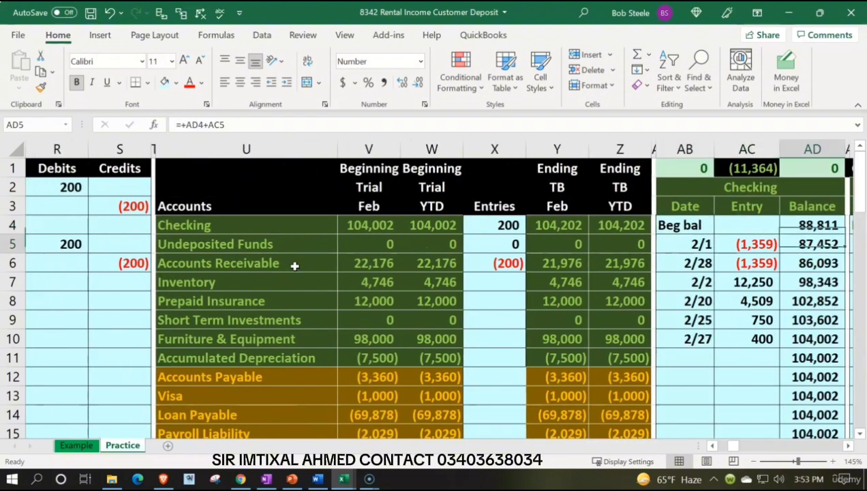
{"action": "key", "text": "Down"}
{"action": "key", "text": "Down"}
{"action": "key", "text": "Down"}
{"action": "key", "text": "Down"}
{"action": "key", "text": "Down"}
{"action": "key", "text": "Down"}
{"action": "key", "text": "Left"}
{"action": "key", "text": "Left"}
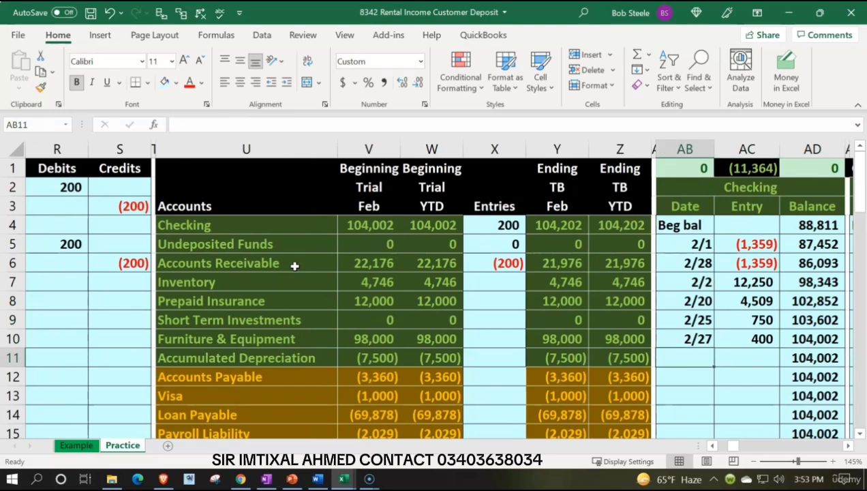
{"action": "type", "text": "2/24"}
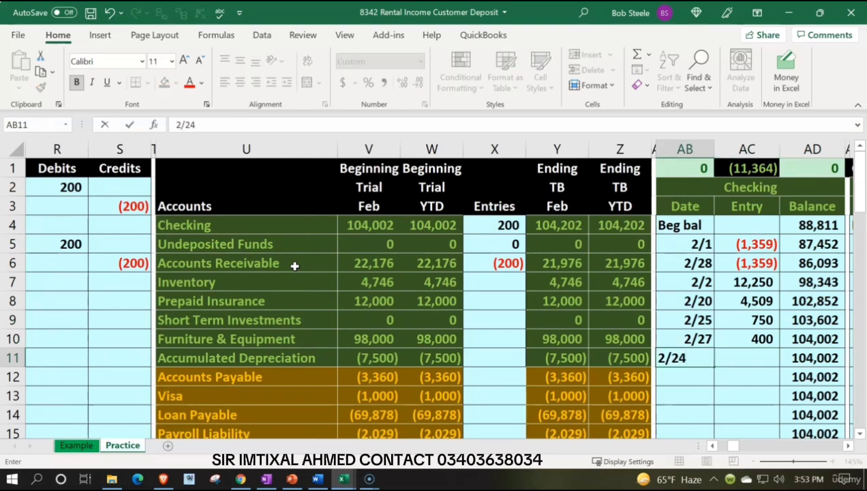
{"action": "key", "text": "Tab"}
Step: Post the Checking ledger entry in AC11 as a link to the debit in R5
{"action": "type", "text": "="}
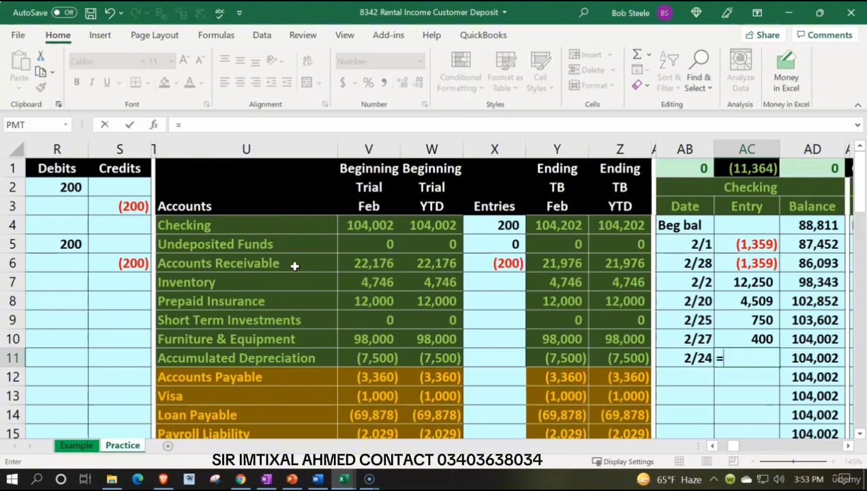
{"action": "key", "text": "Left"}
{"action": "key", "text": "Left"}
{"action": "key", "text": "Left"}
{"action": "key", "text": "Left"}
{"action": "key", "text": "Left"}
{"action": "key", "text": "Left"}
{"action": "key", "text": "Left"}
{"action": "key", "text": "Left"}
{"action": "key", "text": "Left"}
{"action": "key", "text": "Left"}
{"action": "key", "text": "Left"}
{"action": "key", "text": "Left"}
{"action": "key", "text": "Left"}
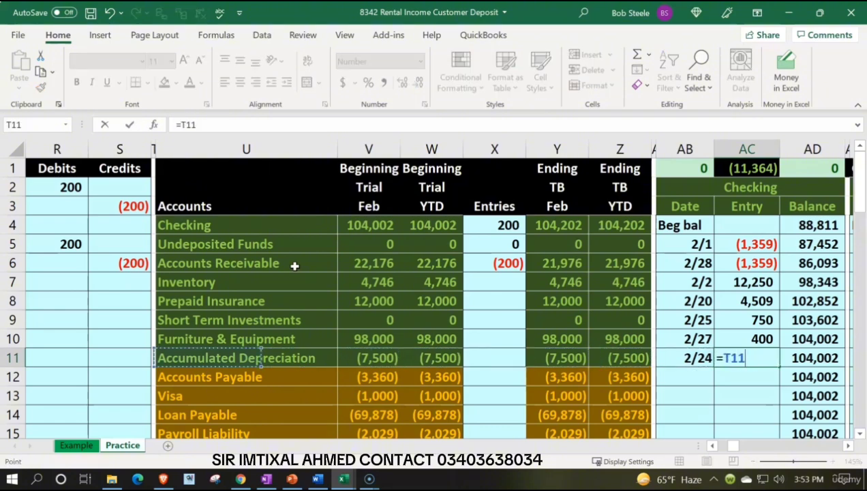
{"action": "key", "text": "Up"}
{"action": "key", "text": "Up"}
{"action": "key", "text": "Up"}
{"action": "key", "text": "Up"}
Step: Compare the Checking ledger's running balance with the Checking ending February balance in Y4 of the trial balance
{"action": "key", "text": "Up"}
{"action": "key", "text": "Up"}
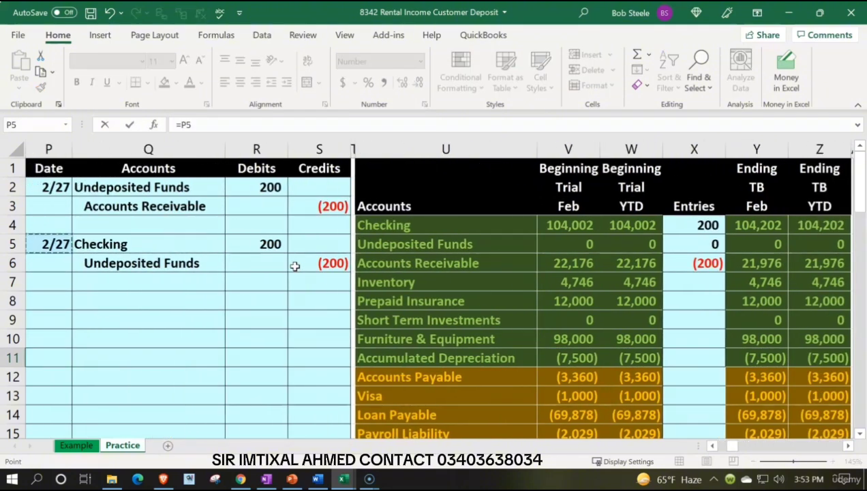
{"action": "key", "text": "Right"}
{"action": "key", "text": "Right"}
{"action": "key", "text": "Return"}
{"action": "key", "text": "Up"}
{"action": "key", "text": "Right"}
{"action": "key", "text": "Right"}
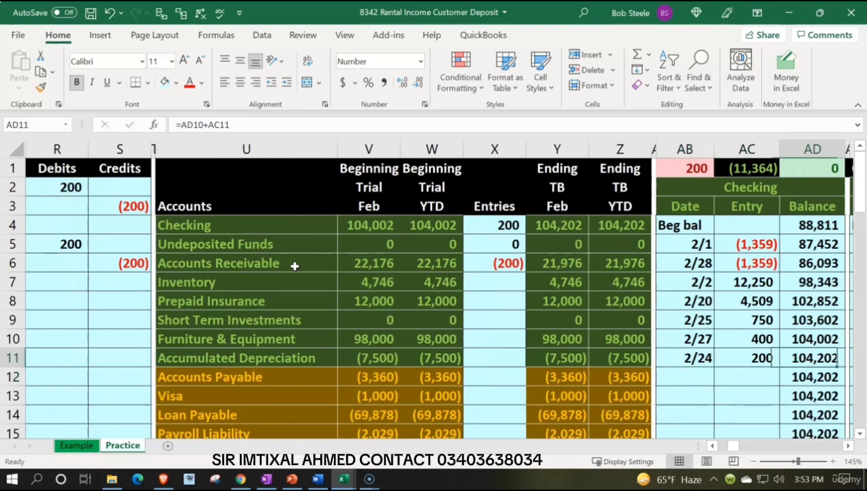
{"action": "key", "text": "Up"}
{"action": "key", "text": "Up"}
{"action": "key", "text": "Up"}
{"action": "key", "text": "Up"}
{"action": "key", "text": "Up"}
{"action": "key", "text": "Up"}
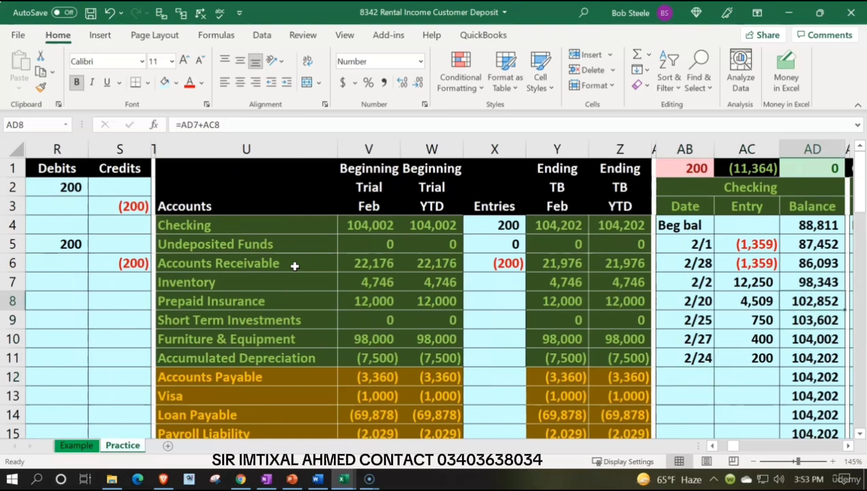
{"action": "key", "text": "Left"}
{"action": "key", "text": "Left"}
{"action": "key", "text": "Left"}
{"action": "key", "text": "Left"}
{"action": "key", "text": "Up"}
{"action": "key", "text": "Left"}
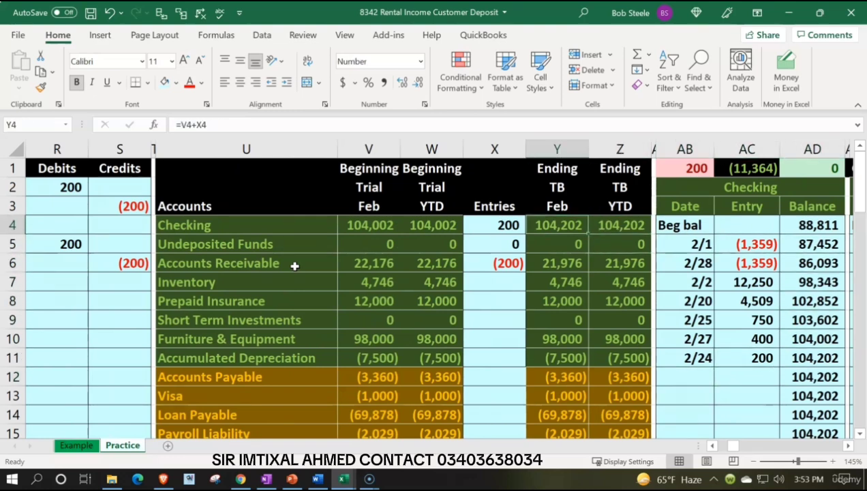
{"action": "key", "text": "Left"}
{"action": "key", "text": "Left"}
{"action": "key", "text": "Left"}
{"action": "key", "text": "Left"}
{"action": "key", "text": "Left"}
{"action": "key", "text": "Left"}
{"action": "key", "text": "Left"}
{"action": "key", "text": "Left"}
{"action": "key", "text": "Left"}
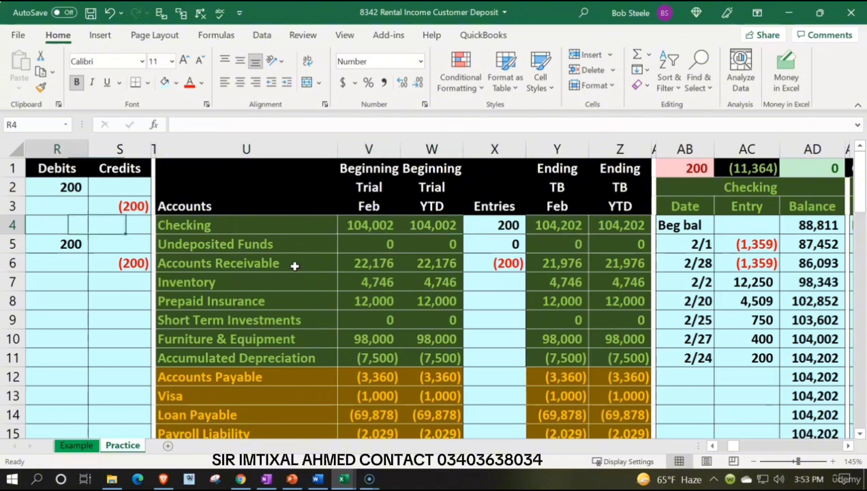
Step: Enter the date 2/27 in AF16, the next empty row of the Undeposited Funds ledger
{"action": "key", "text": "Down"}
{"action": "key", "text": "Down"}
{"action": "key", "text": "Right"}
{"action": "key", "text": "Right"}
{"action": "key", "text": "Right"}
{"action": "key", "text": "Right"}
{"action": "key", "text": "Right"}
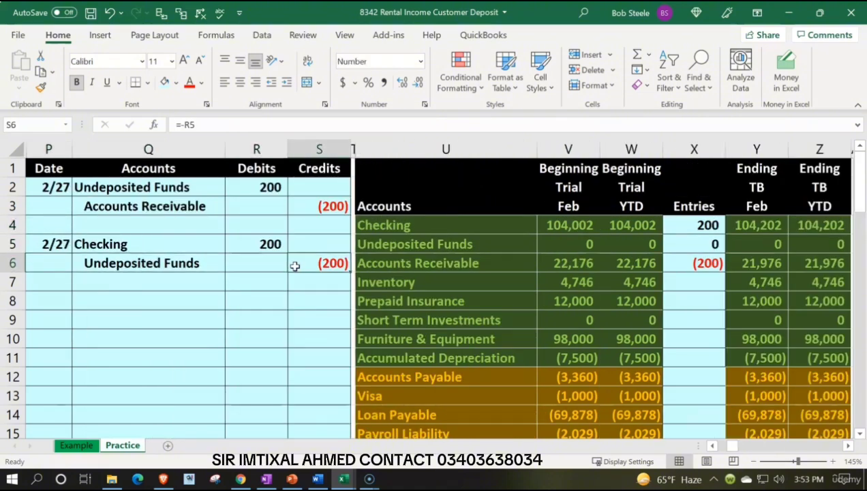
{"action": "key", "text": "Up"}
{"action": "key", "text": "Right"}
{"action": "key", "text": "Right"}
{"action": "key", "text": "Right"}
{"action": "key", "text": "Right"}
{"action": "key", "text": "Right"}
{"action": "key", "text": "Right"}
{"action": "key", "text": "Right"}
{"action": "key", "text": "Right"}
{"action": "key", "text": "Right"}
{"action": "key", "text": "Right"}
{"action": "key", "text": "Right"}
{"action": "key", "text": "Right"}
{"action": "key", "text": "Right"}
{"action": "key", "text": "Right"}
{"action": "key", "text": "Right"}
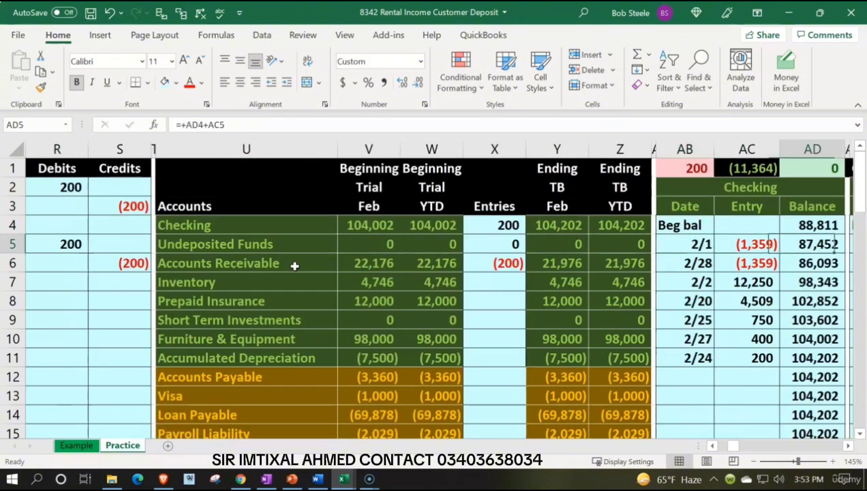
{"action": "key", "text": "Down"}
{"action": "key", "text": "Down"}
{"action": "key", "text": "Down"}
{"action": "key", "text": "Down"}
{"action": "key", "text": "Down"}
{"action": "key", "text": "Down"}
{"action": "key", "text": "Down"}
{"action": "key", "text": "Down"}
{"action": "key", "text": "Down"}
{"action": "key", "text": "Down"}
{"action": "key", "text": "Down"}
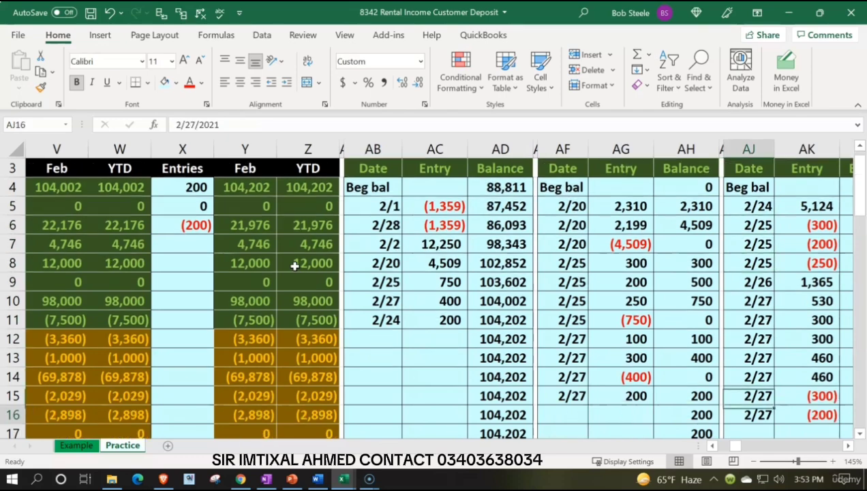
{"action": "key", "text": "Down"}
{"action": "key", "text": "Down"}
{"action": "key", "text": "Down"}
{"action": "key", "text": "Left"}
{"action": "key", "text": "Left"}
{"action": "key", "text": "Left"}
{"action": "key", "text": "Left"}
{"action": "key", "text": "Up"}
{"action": "key", "text": "Up"}
{"action": "key", "text": "Up"}
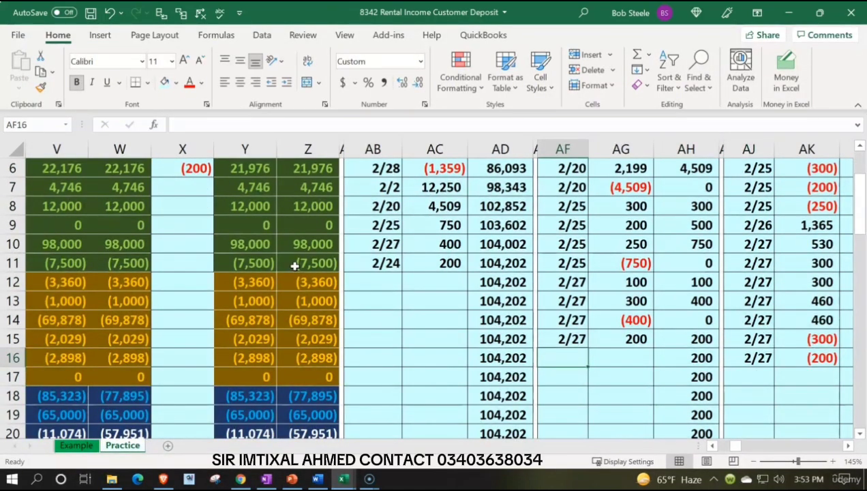
{"action": "type", "text": "2/27"}
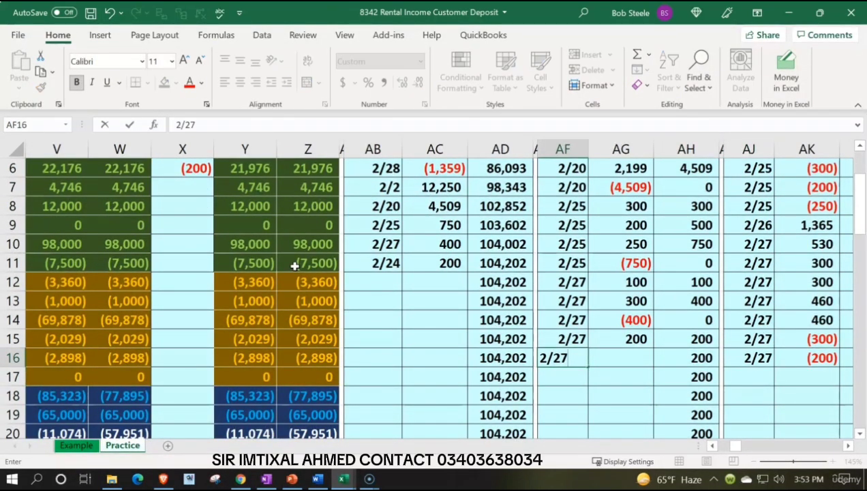
{"action": "key", "text": "Right"}
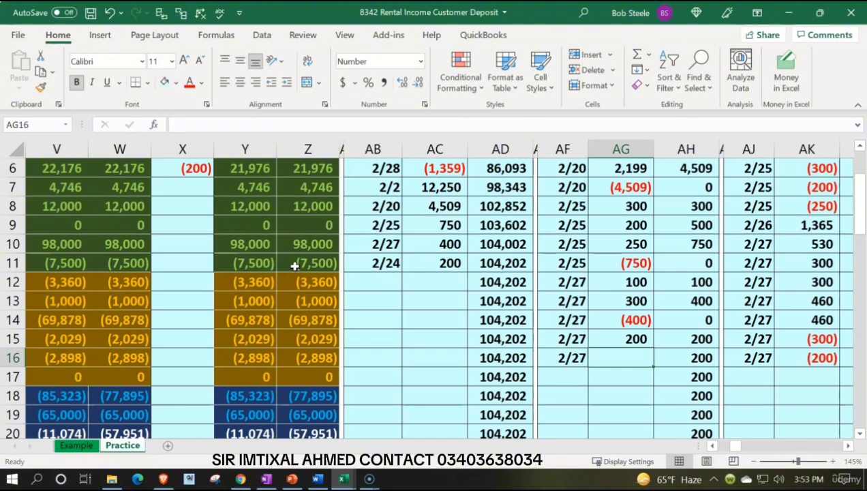
Step: Post the Undeposited Funds ledger entry in AG16 as a link to the journal credit in S6
{"action": "type", "text": "="}
{"action": "key", "text": "Left"}
{"action": "key", "text": "Left"}
{"action": "key", "text": "Left"}
{"action": "key", "text": "Left"}
{"action": "key", "text": "Left"}
{"action": "key", "text": "Left"}
{"action": "key", "text": "Left"}
{"action": "key", "text": "Left"}
{"action": "key", "text": "Left"}
{"action": "key", "text": "Left"}
{"action": "key", "text": "Left"}
{"action": "key", "text": "Left"}
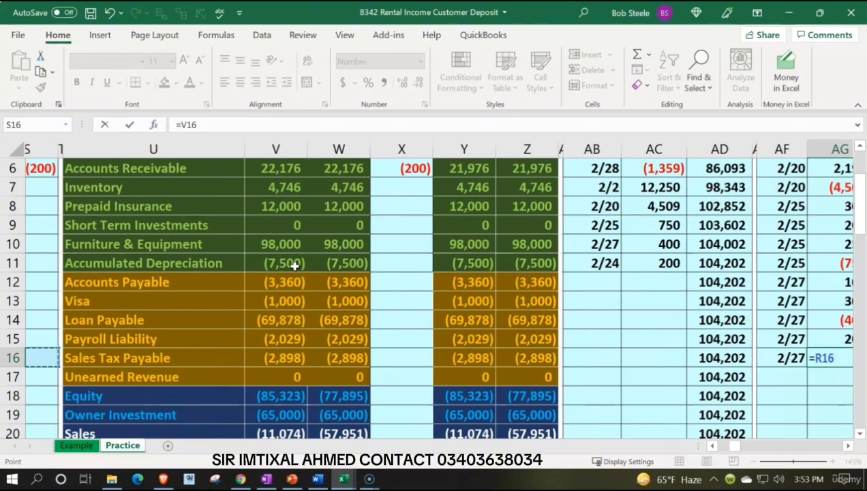
{"action": "key", "text": "Left"}
{"action": "key", "text": "Left"}
{"action": "key", "text": "Left"}
{"action": "key", "text": "Up"}
{"action": "key", "text": "Up"}
{"action": "key", "text": "Up"}
{"action": "key", "text": "Up"}
{"action": "key", "text": "Up"}
{"action": "key", "text": "Up"}
{"action": "key", "text": "Up"}
{"action": "key", "text": "Up"}
{"action": "key", "text": "Up"}
{"action": "key", "text": "Up"}
{"action": "key", "text": "Up"}
{"action": "key", "text": "Up"}
{"action": "key", "text": "Down"}
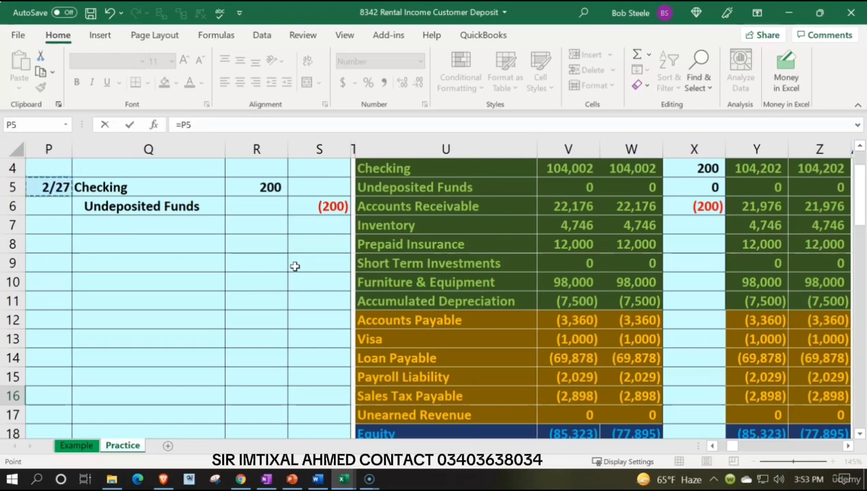
{"action": "key", "text": "Down"}
{"action": "key", "text": "Right"}
{"action": "key", "text": "Right"}
{"action": "key", "text": "Right"}
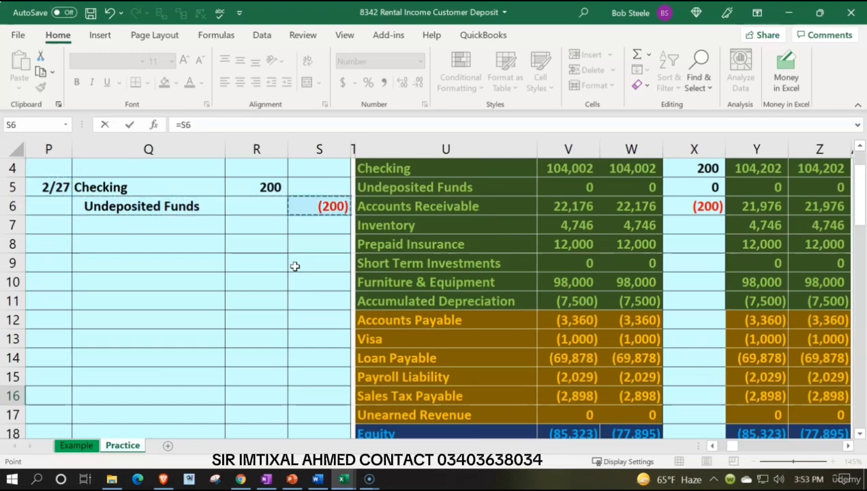
{"action": "key", "text": "Return"}
Step: Examine the Undeposited Funds ledger's running balance in column AH after each deposit, at rows 7, 11, 14 and 16
{"action": "key", "text": "Right"}
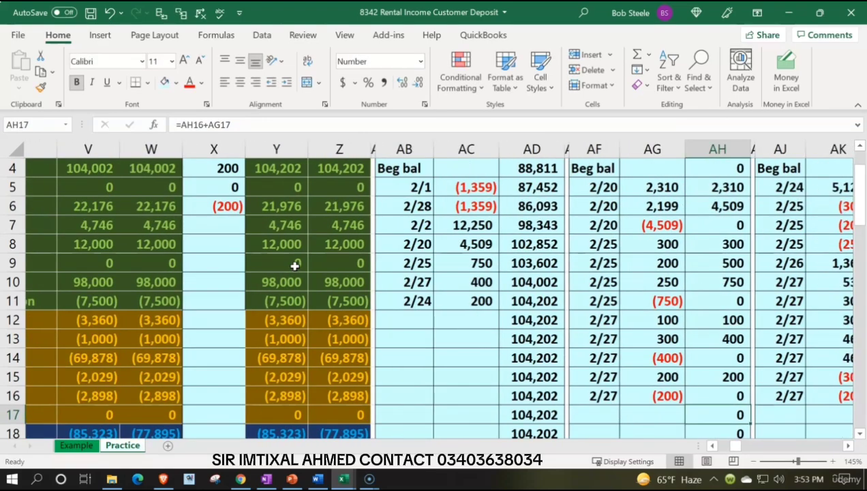
{"action": "key", "text": "Up"}
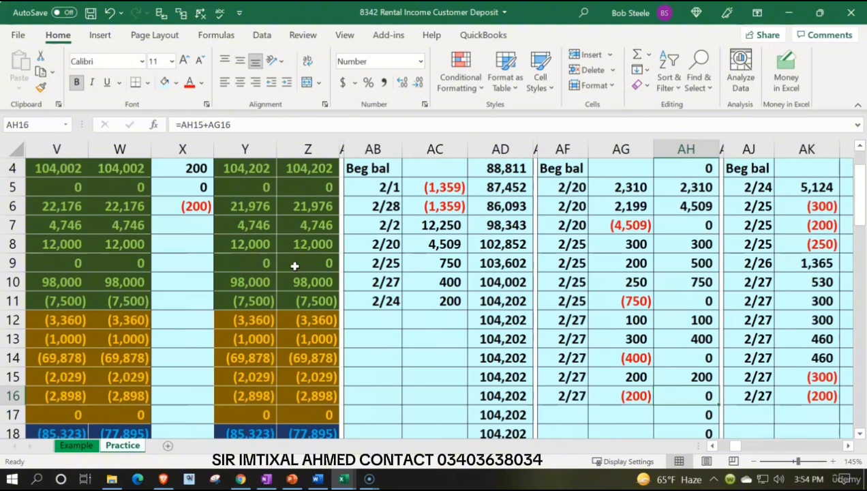
{"action": "scroll", "coordinate": [579, 299], "scroll_direction": "up", "scroll_amount": 1}
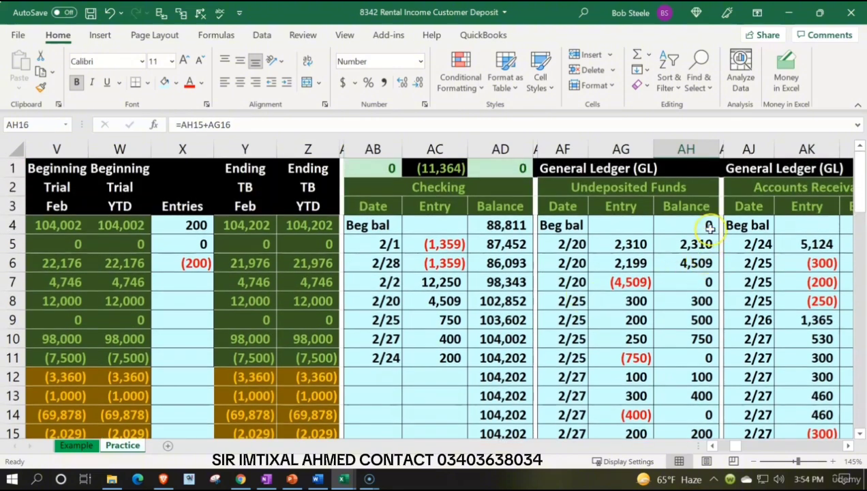
{"action": "left_click", "coordinate": [700, 283]}
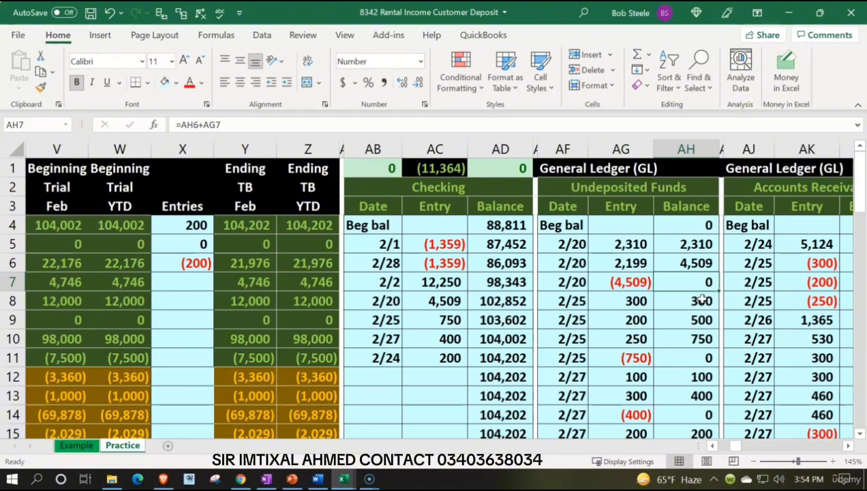
{"action": "left_click", "coordinate": [689, 358]}
{"action": "scroll", "coordinate": [692, 361], "scroll_direction": "down", "scroll_amount": 1}
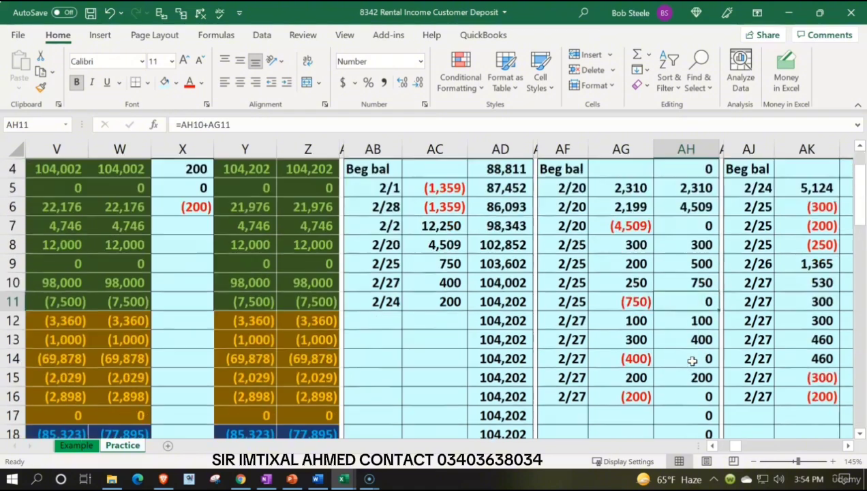
{"action": "left_click", "coordinate": [692, 361]}
{"action": "scroll", "coordinate": [693, 347], "scroll_direction": "down", "scroll_amount": 1}
{"action": "left_click", "coordinate": [695, 339]}
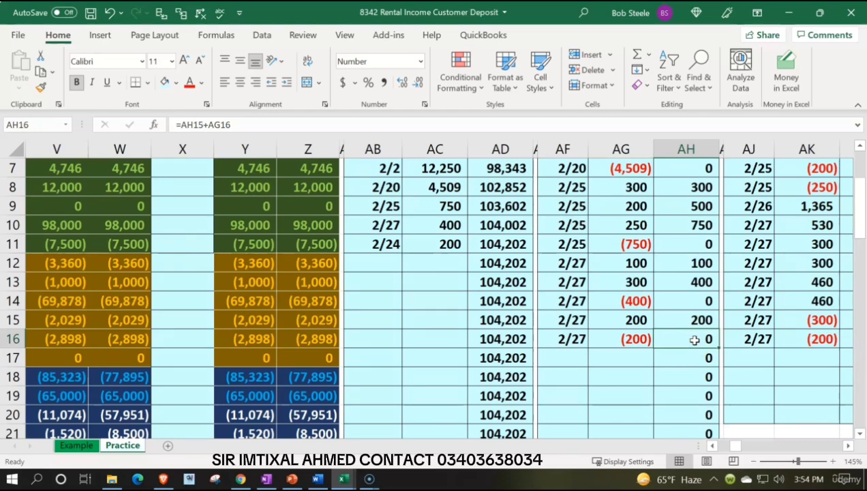
Step: Check the Undeposited Funds ending balance in row 5 of the trial balance against its ledger
{"action": "scroll", "coordinate": [701, 349], "scroll_direction": "up", "scroll_amount": 2}
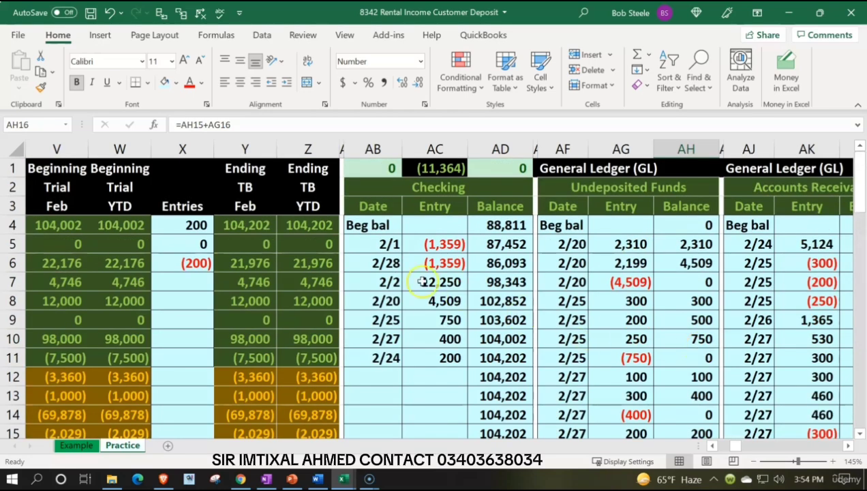
{"action": "left_click", "coordinate": [320, 248]}
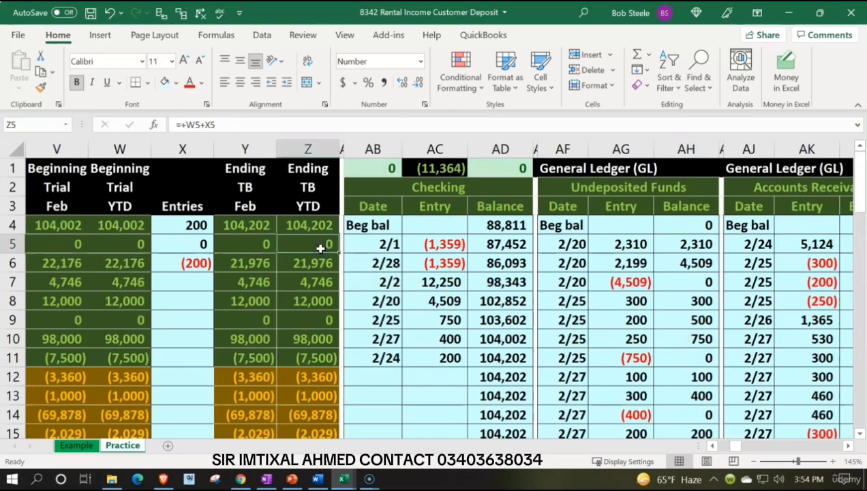
{"action": "key", "text": "Left"}
{"action": "key", "text": "Left"}
{"action": "key", "text": "Left"}
{"action": "key", "text": "Left"}
{"action": "key", "text": "Left"}
{"action": "key", "text": "Left"}
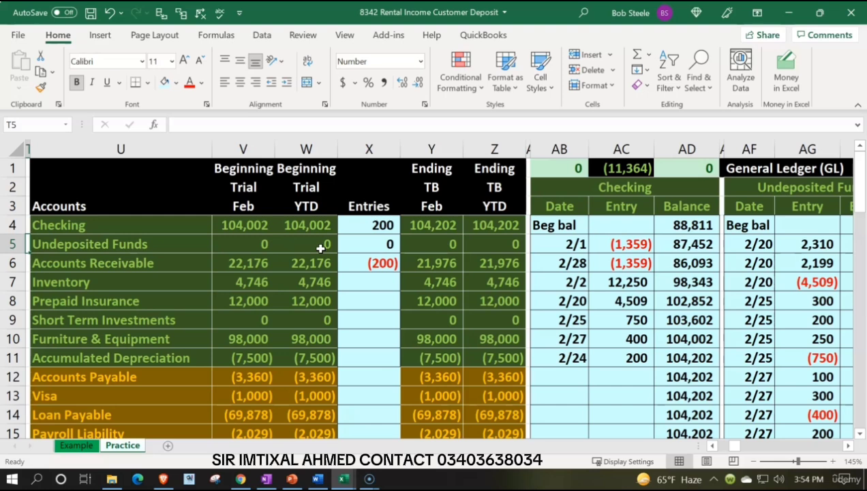
{"action": "key", "text": "Right"}
{"action": "key", "text": "Right"}
{"action": "key", "text": "Right"}
{"action": "key", "text": "Right"}
{"action": "key", "text": "Right"}
{"action": "key", "text": "Right"}
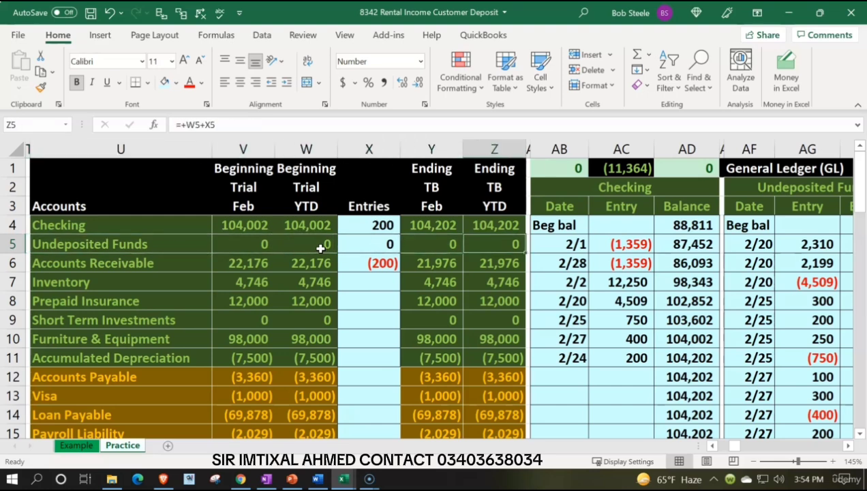
Step: Compare the ending February and YTD trial balance columns for Checking and Accounts Receivable
{"action": "key", "text": "Up"}
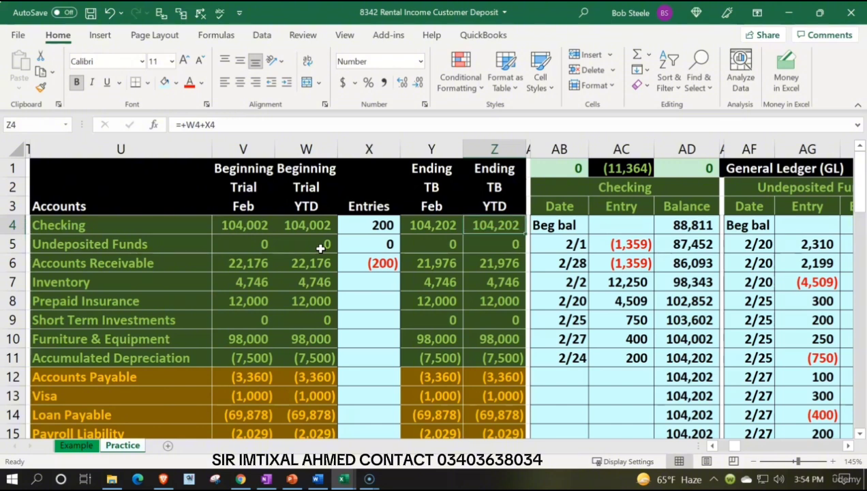
{"action": "key", "text": "Down"}
{"action": "key", "text": "Down"}
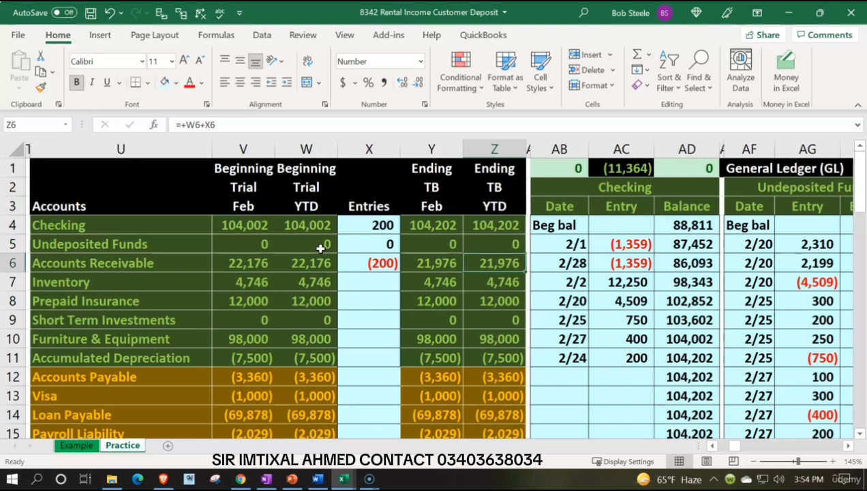
{"action": "key", "text": "Left"}
{"action": "key", "text": "Right"}
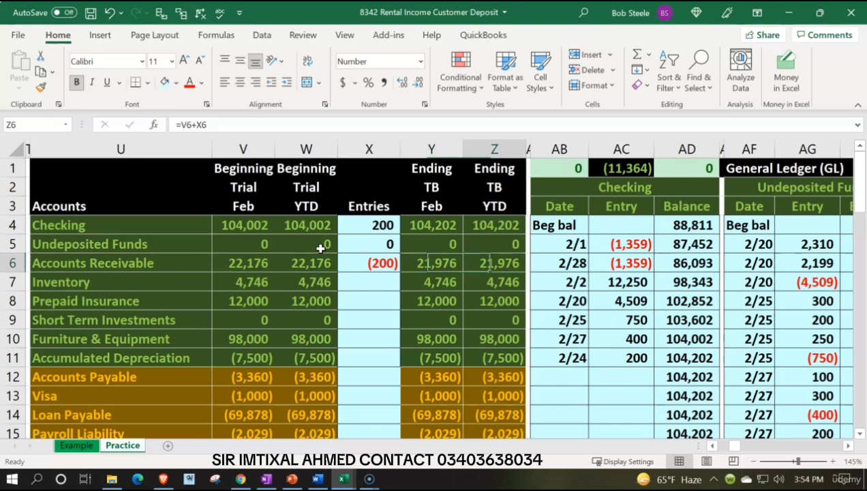
{"action": "key", "text": "Up"}
{"action": "key", "text": "Up"}
{"action": "key", "text": "Up"}
{"action": "key", "text": "Left"}
{"action": "key", "text": "Right"}
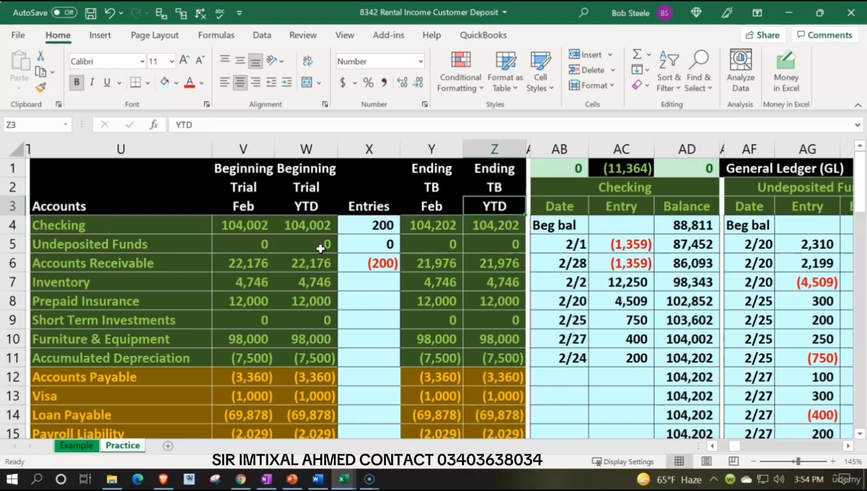
{"action": "key", "text": "Down"}
{"action": "key", "text": "Down"}
{"action": "key", "text": "Down"}
{"action": "key", "text": "Down"}
{"action": "key", "text": "Down"}
{"action": "key", "text": "Down"}
{"action": "key", "text": "Down"}
{"action": "key", "text": "Down"}
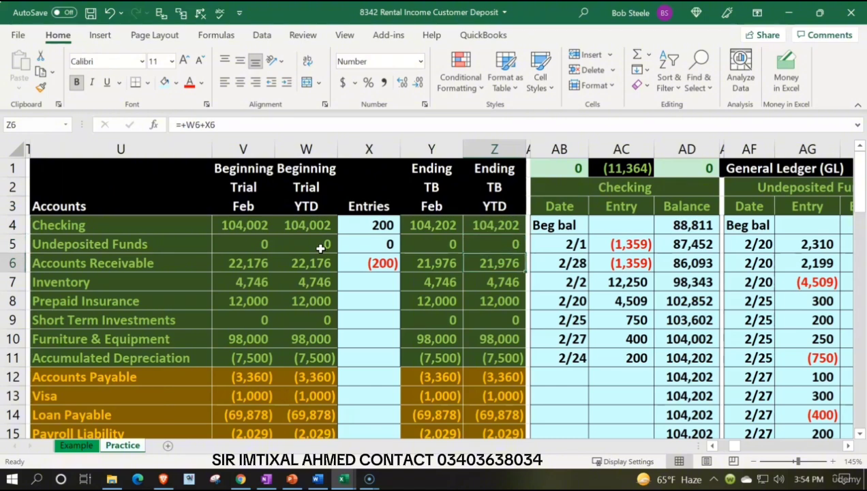
Step: Review the ending YTD column of the trial balance down to the total debits and credits in Z30
{"action": "key", "text": "Down"}
{"action": "key", "text": "Down"}
{"action": "key", "text": "Down"}
{"action": "key", "text": "Down"}
{"action": "key", "text": "Down"}
{"action": "key", "text": "Down"}
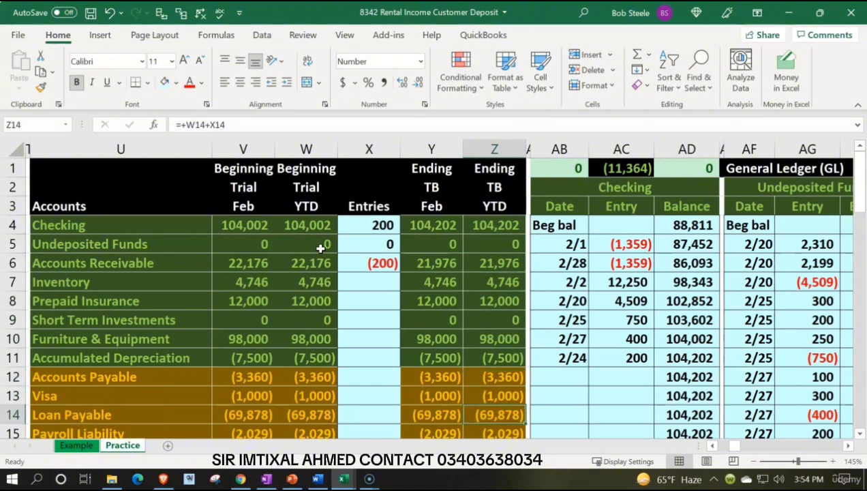
{"action": "key", "text": "Down"}
{"action": "key", "text": "Down"}
{"action": "key", "text": "Down"}
{"action": "key", "text": "Down"}
{"action": "key", "text": "Down"}
{"action": "key", "text": "Down"}
{"action": "key", "text": "Down"}
{"action": "key", "text": "Down"}
{"action": "key", "text": "Down"}
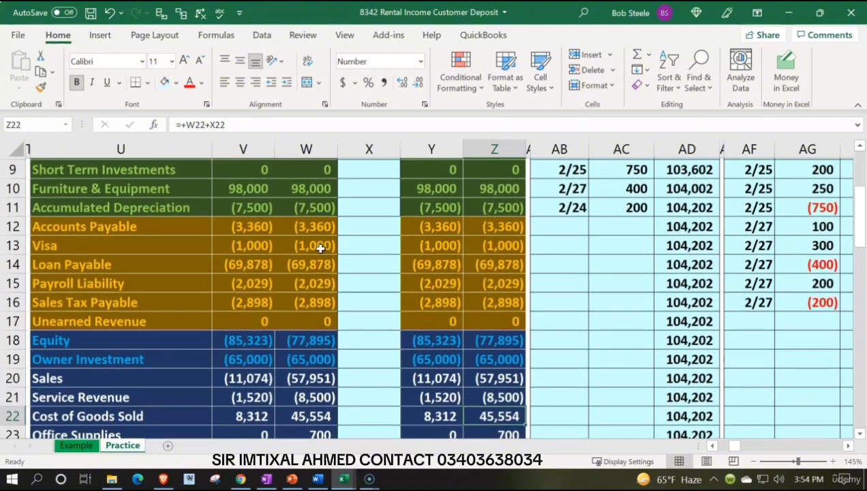
{"action": "key", "text": "Down"}
{"action": "key", "text": "Down"}
{"action": "key", "text": "Down"}
{"action": "key", "text": "Down"}
{"action": "key", "text": "Down"}
{"action": "key", "text": "Down"}
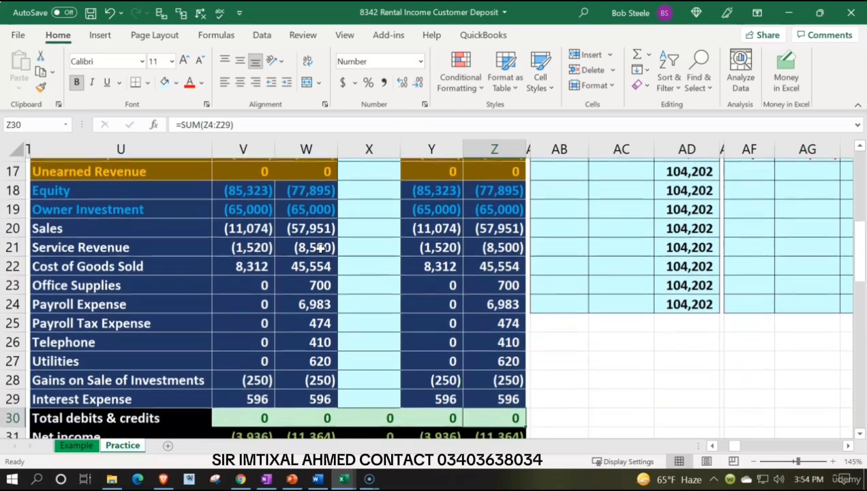